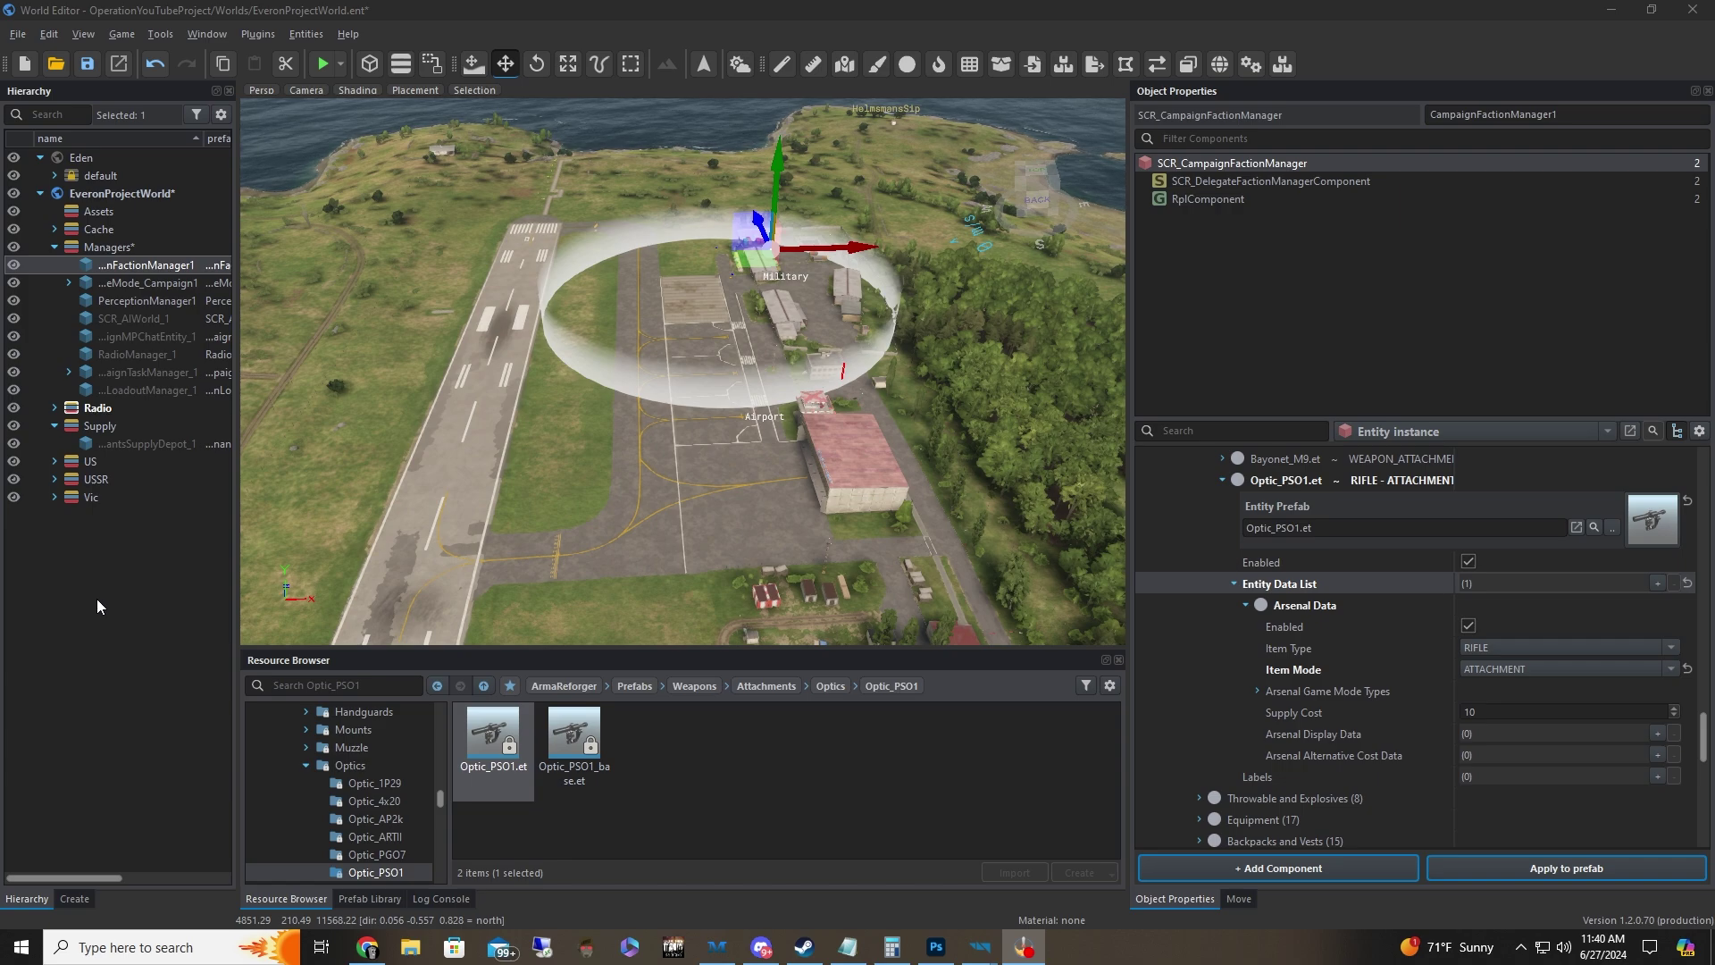
# Step: Save the EveronProjectWorld world and close the World Editor
pyautogui.click(18, 34)
pyautogui.click(61, 110)
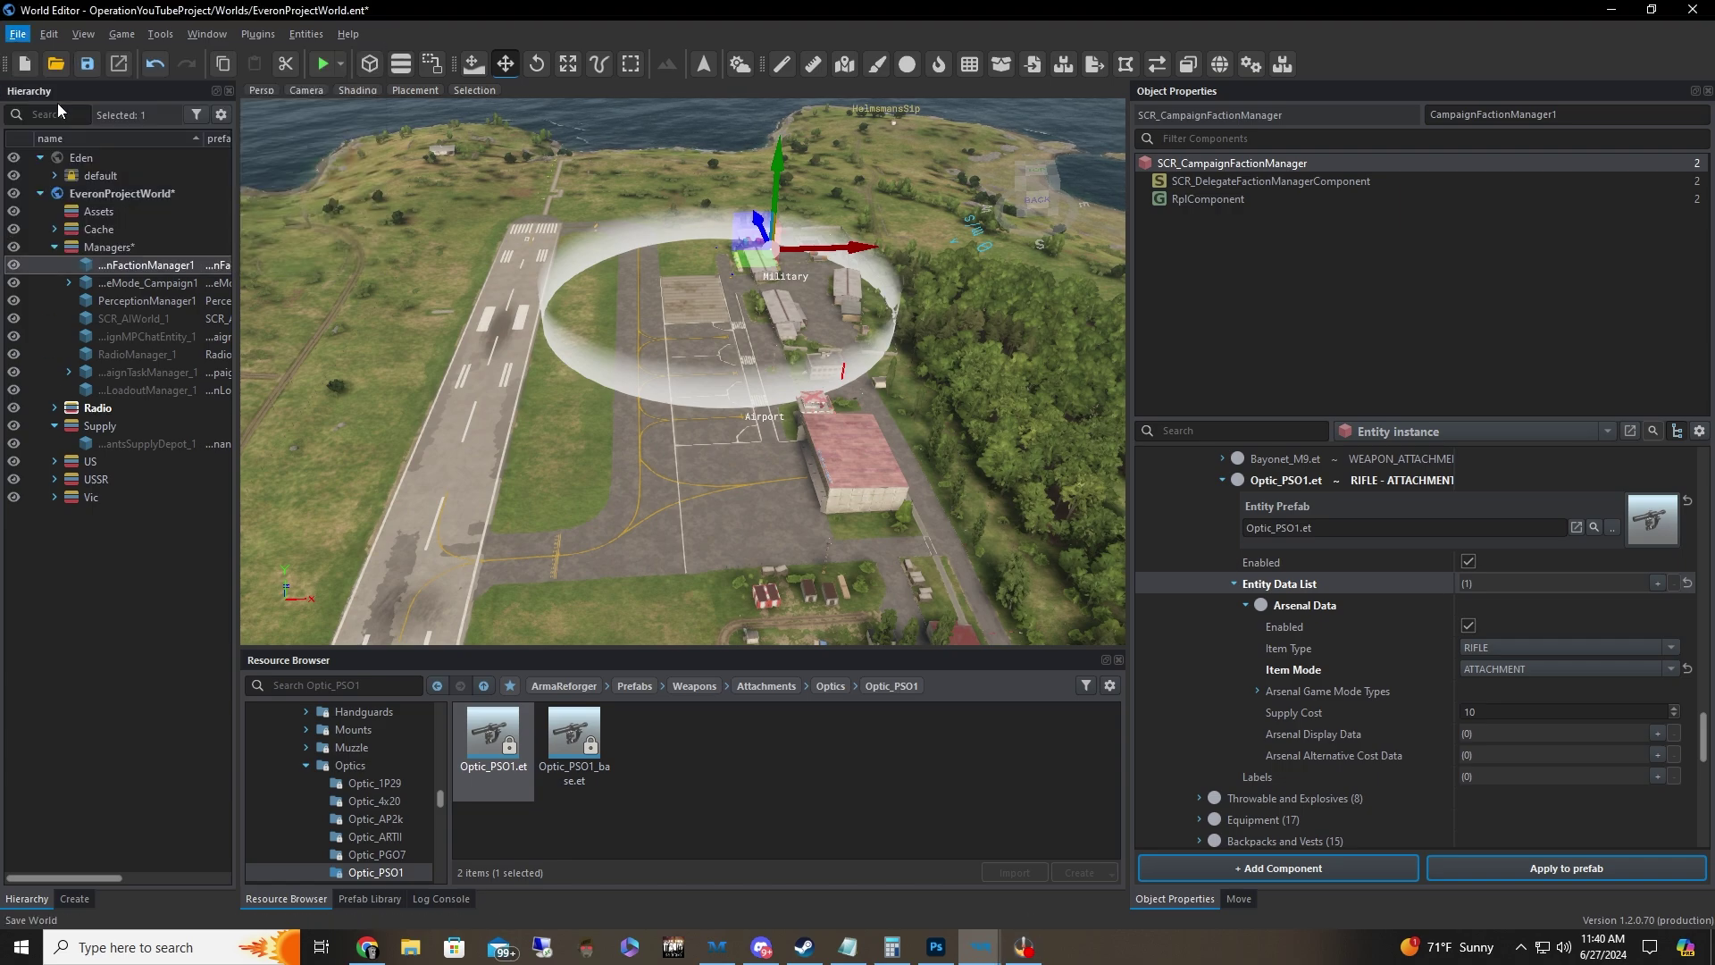
pyautogui.click(1692, 13)
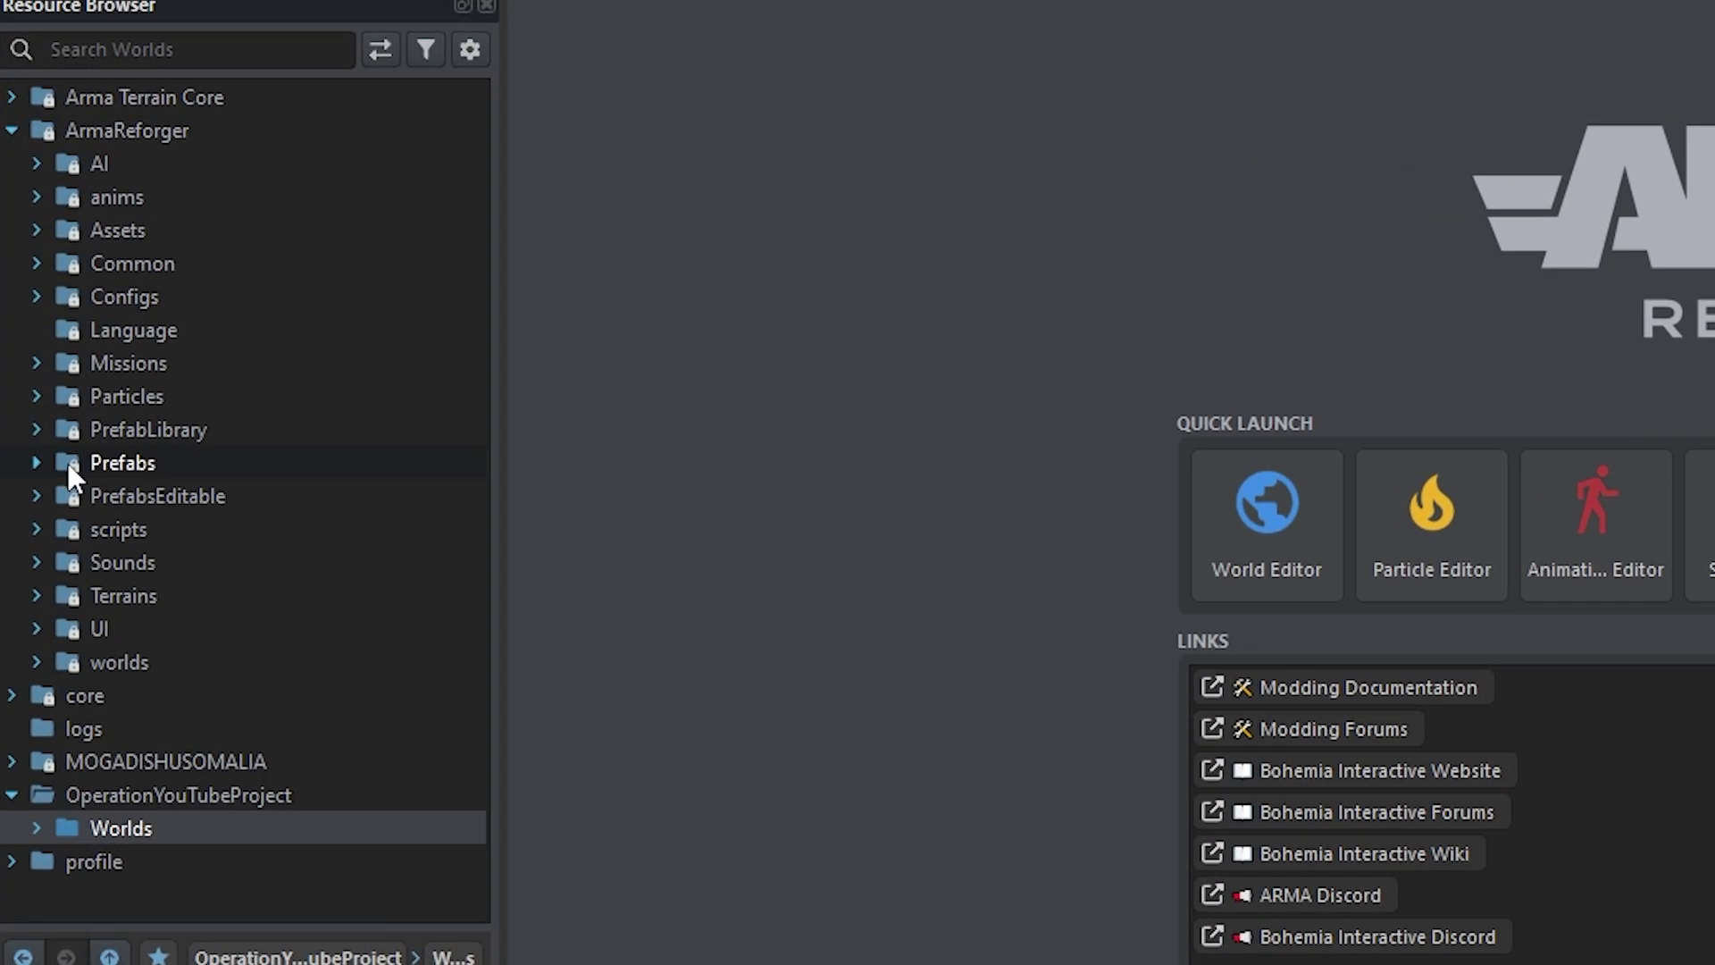
# Step: Expand the ArmaReforger resource folders Prefabs, Vehicles and Wheeled
pyautogui.click(37, 462)
pyautogui.scroll(-5, 162, 581)
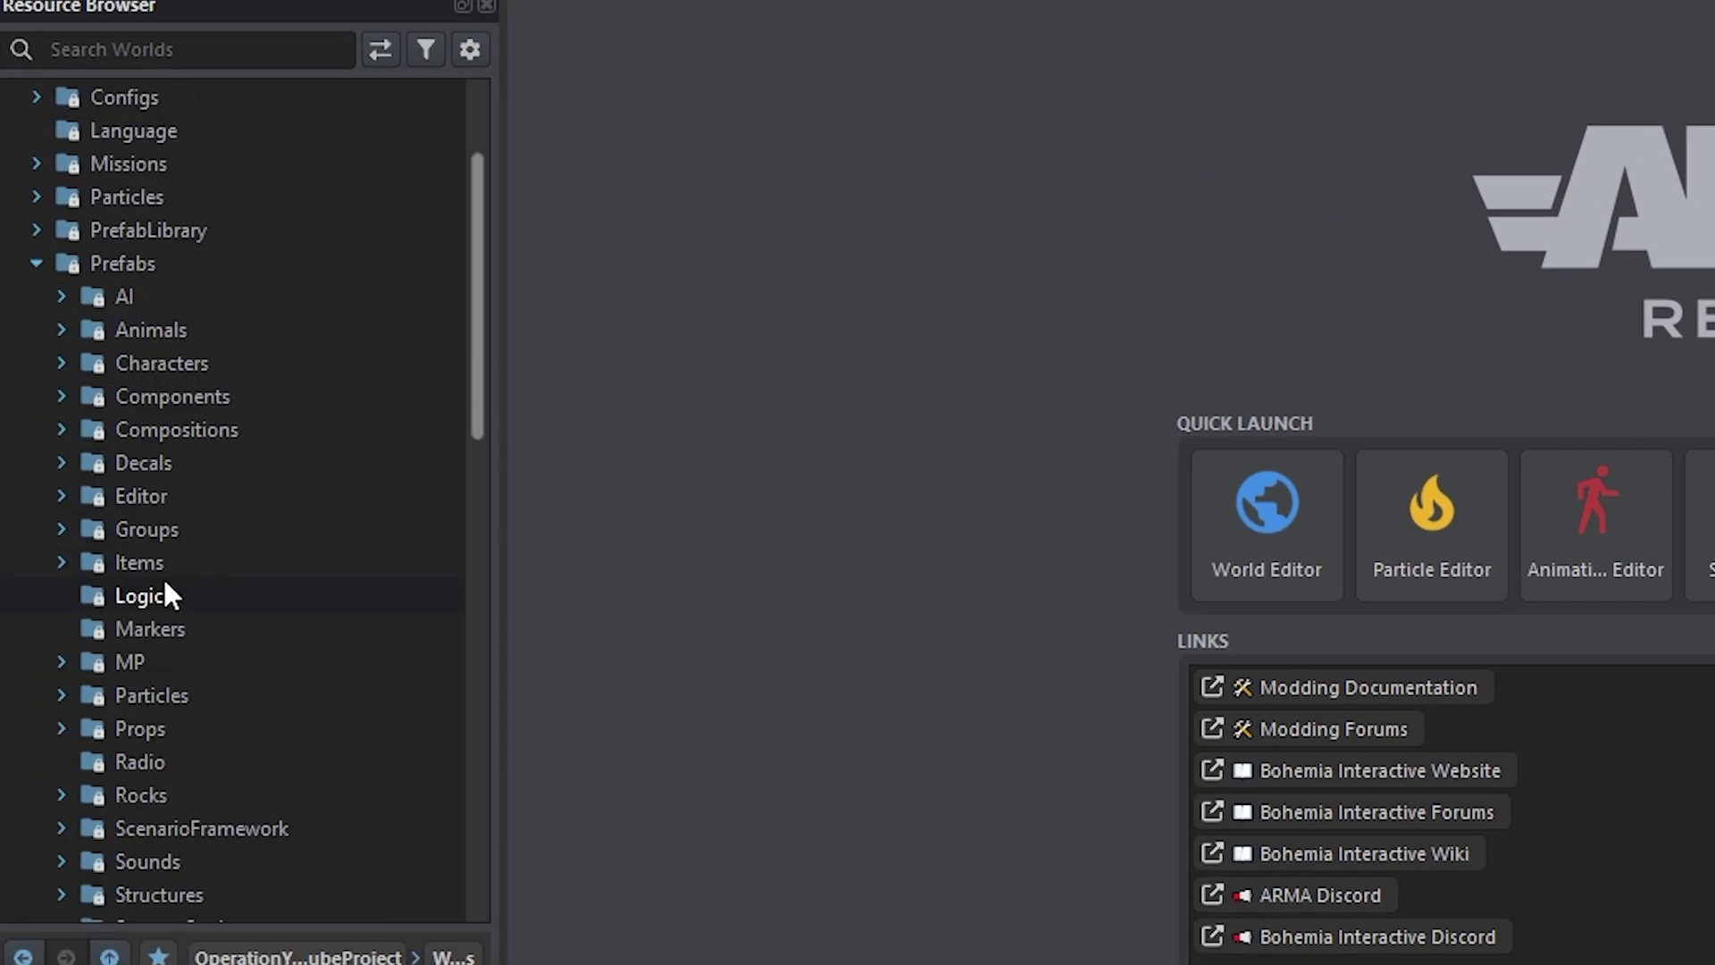
pyautogui.scroll(-3, 164, 581)
pyautogui.click(63, 750)
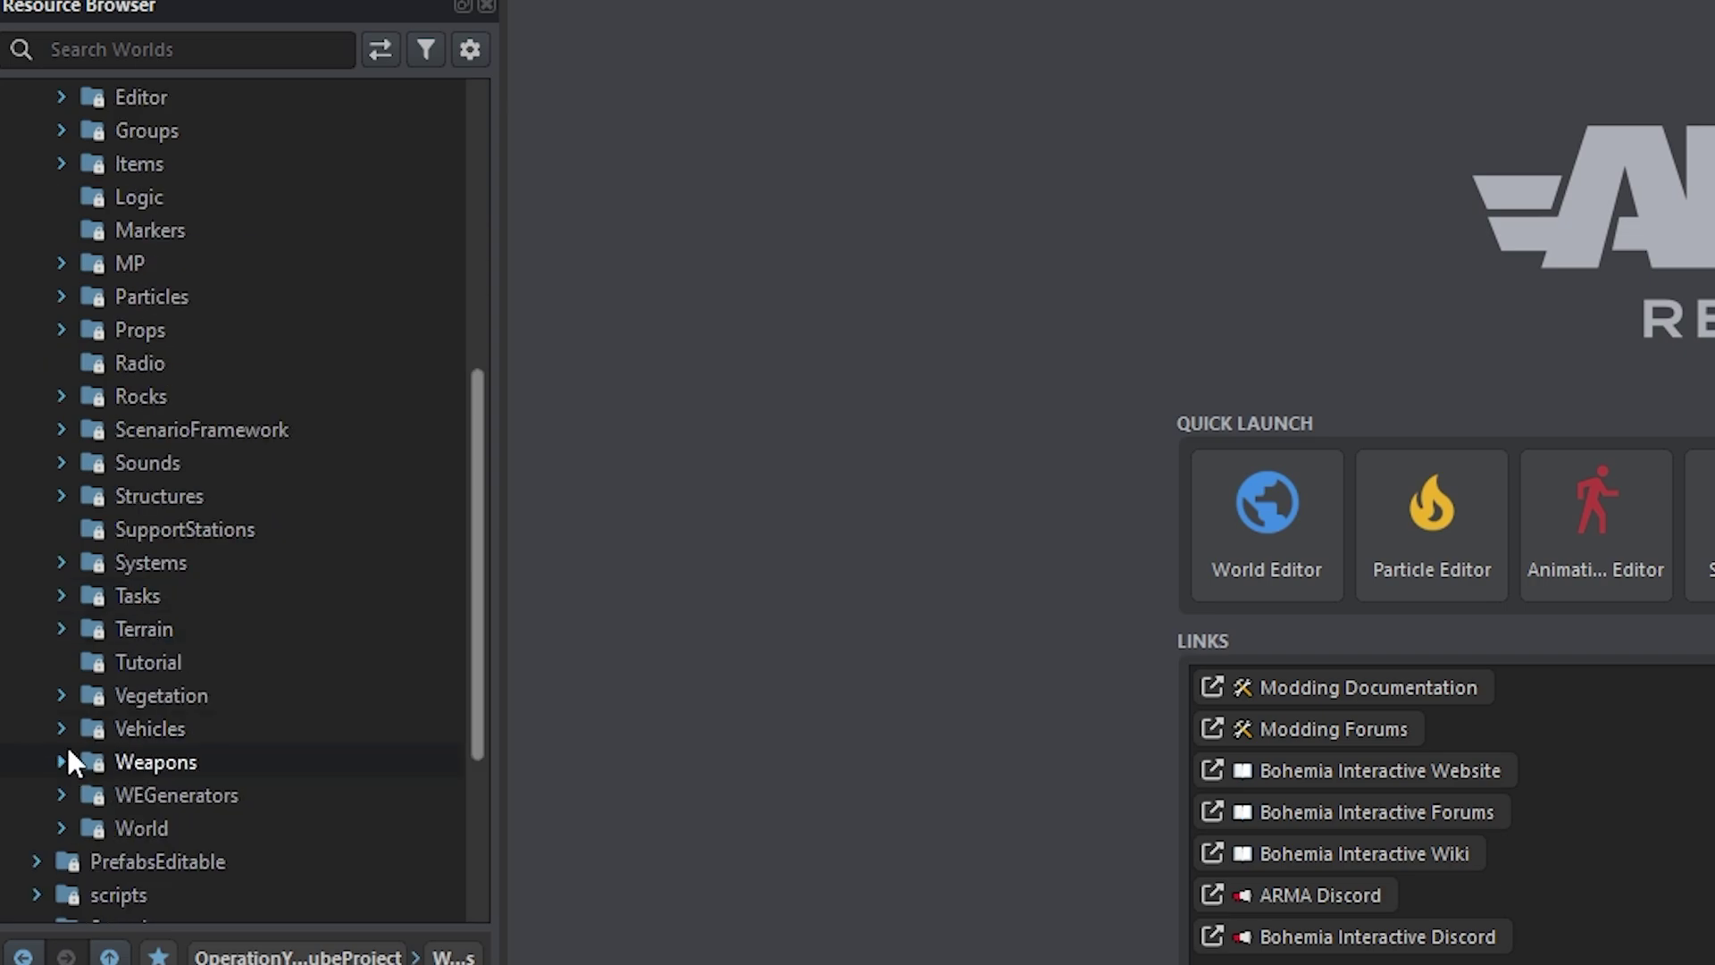
pyautogui.click(60, 728)
pyautogui.scroll(-1, 161, 742)
pyautogui.click(87, 760)
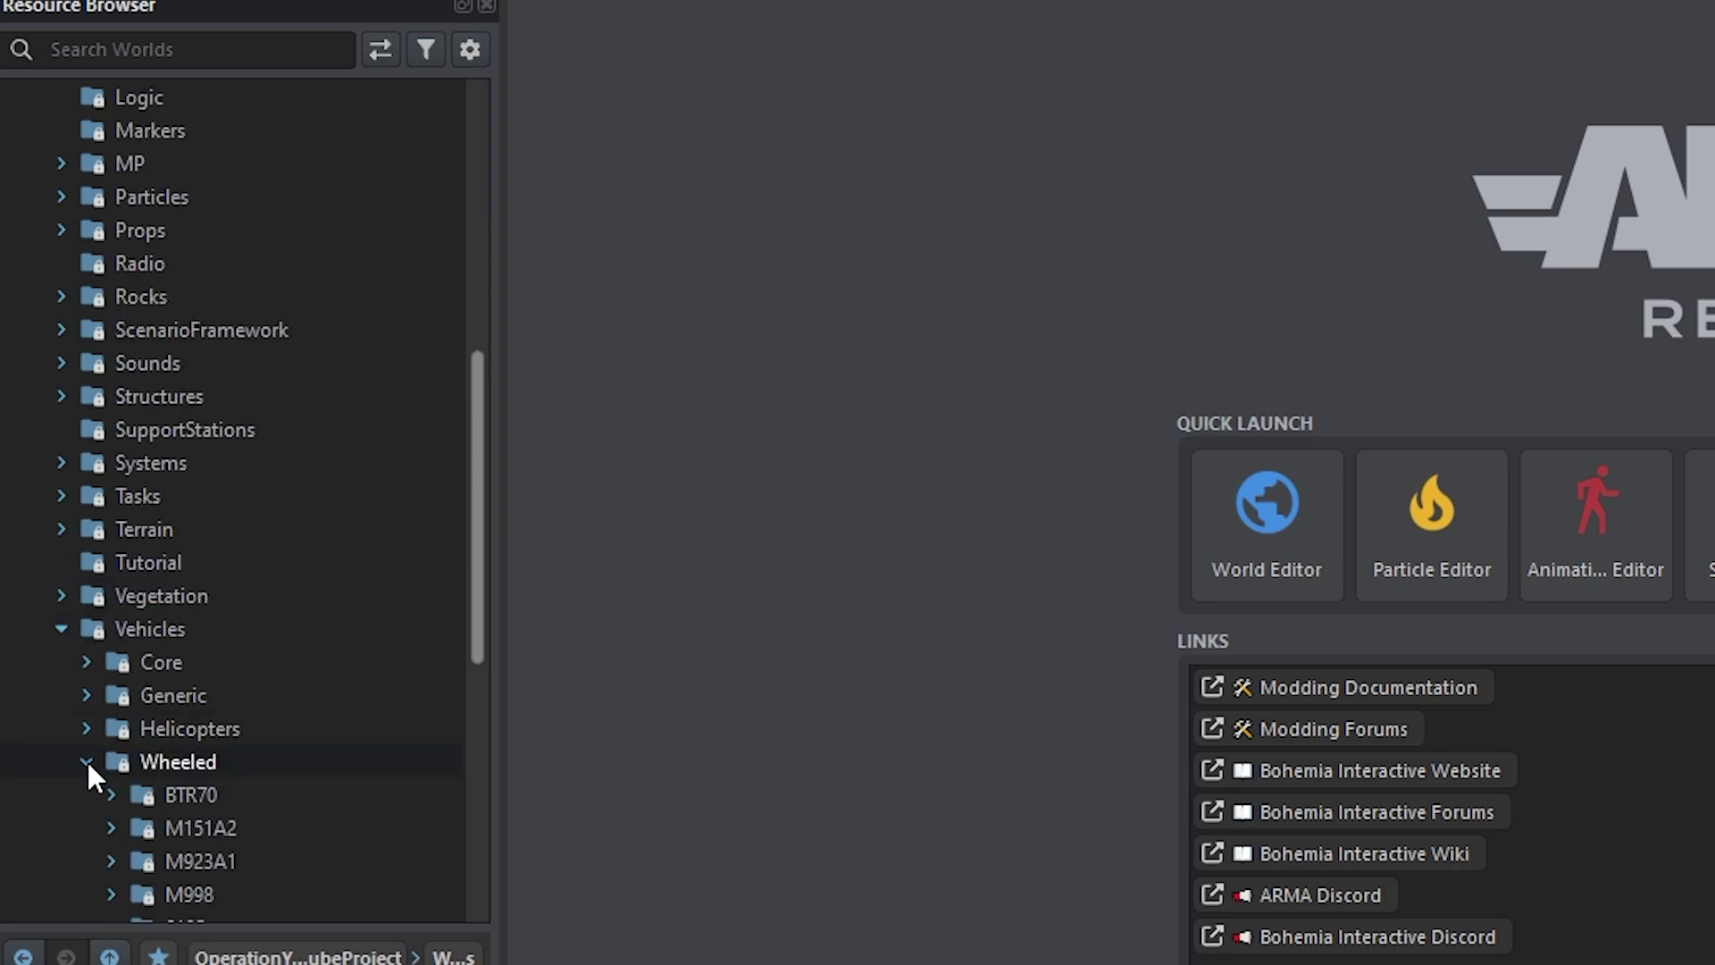
# Step: Open the original BTR70.et prefab from the BTR70 folder and view the vehicle from its side
pyautogui.scroll(-1, 178, 737)
pyautogui.scroll(-1, 227, 670)
pyautogui.click(197, 600)
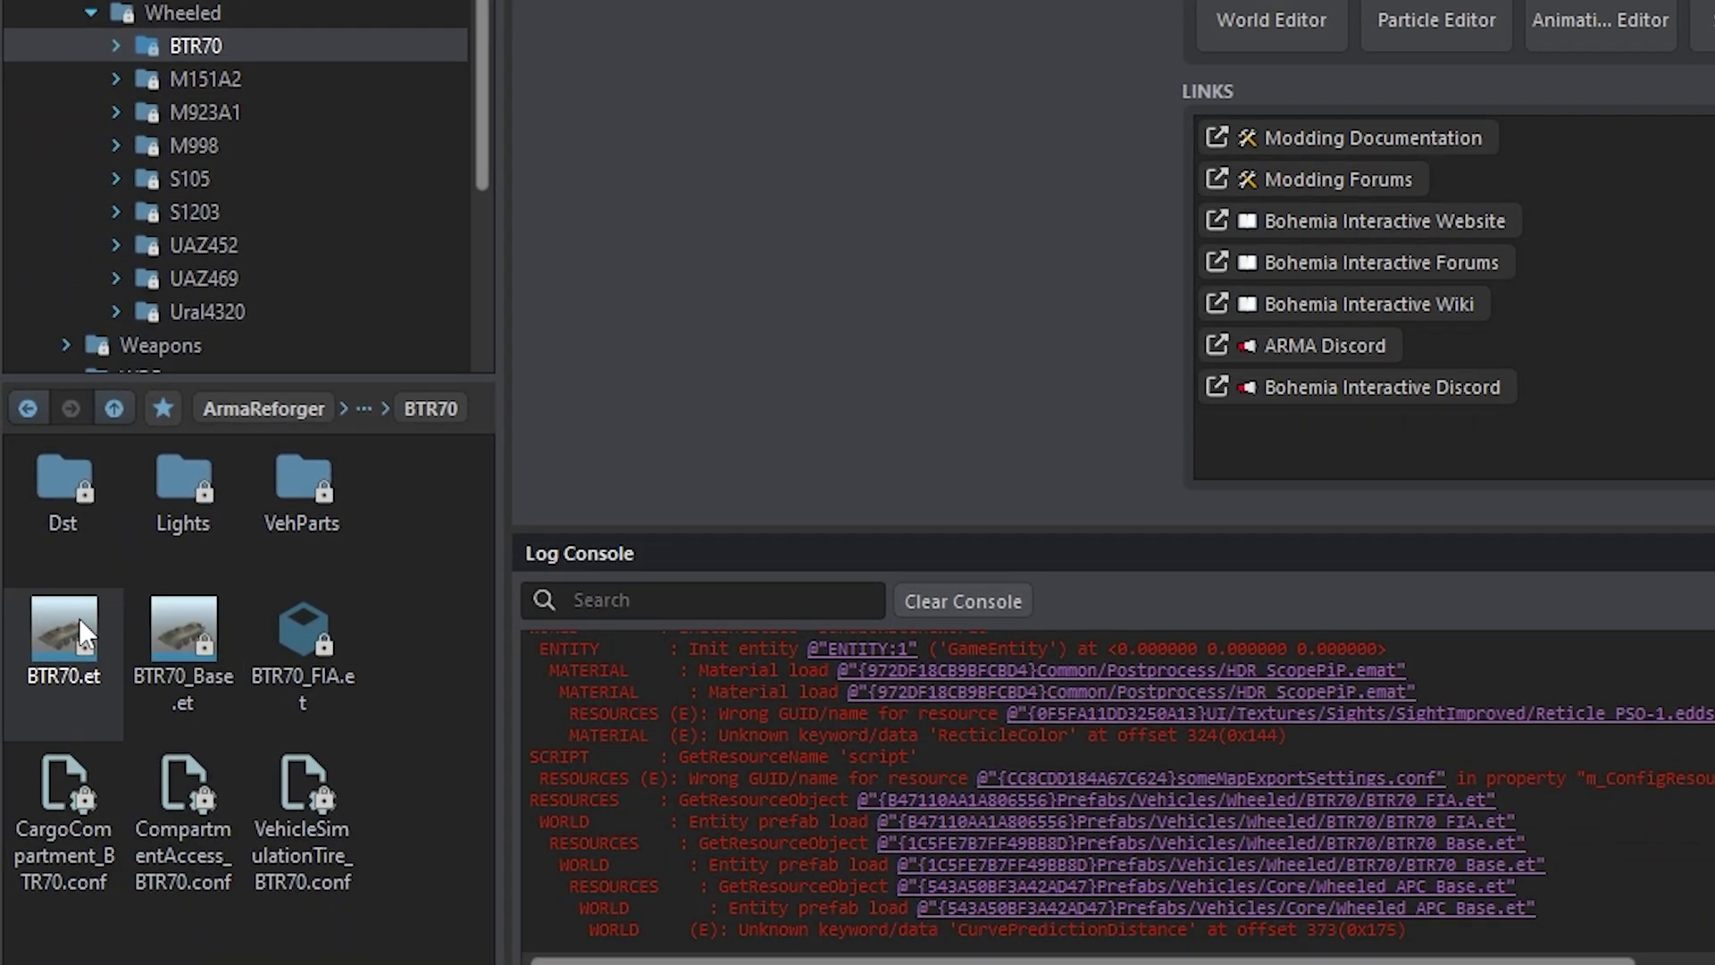
pyautogui.doubleClick(79, 618)
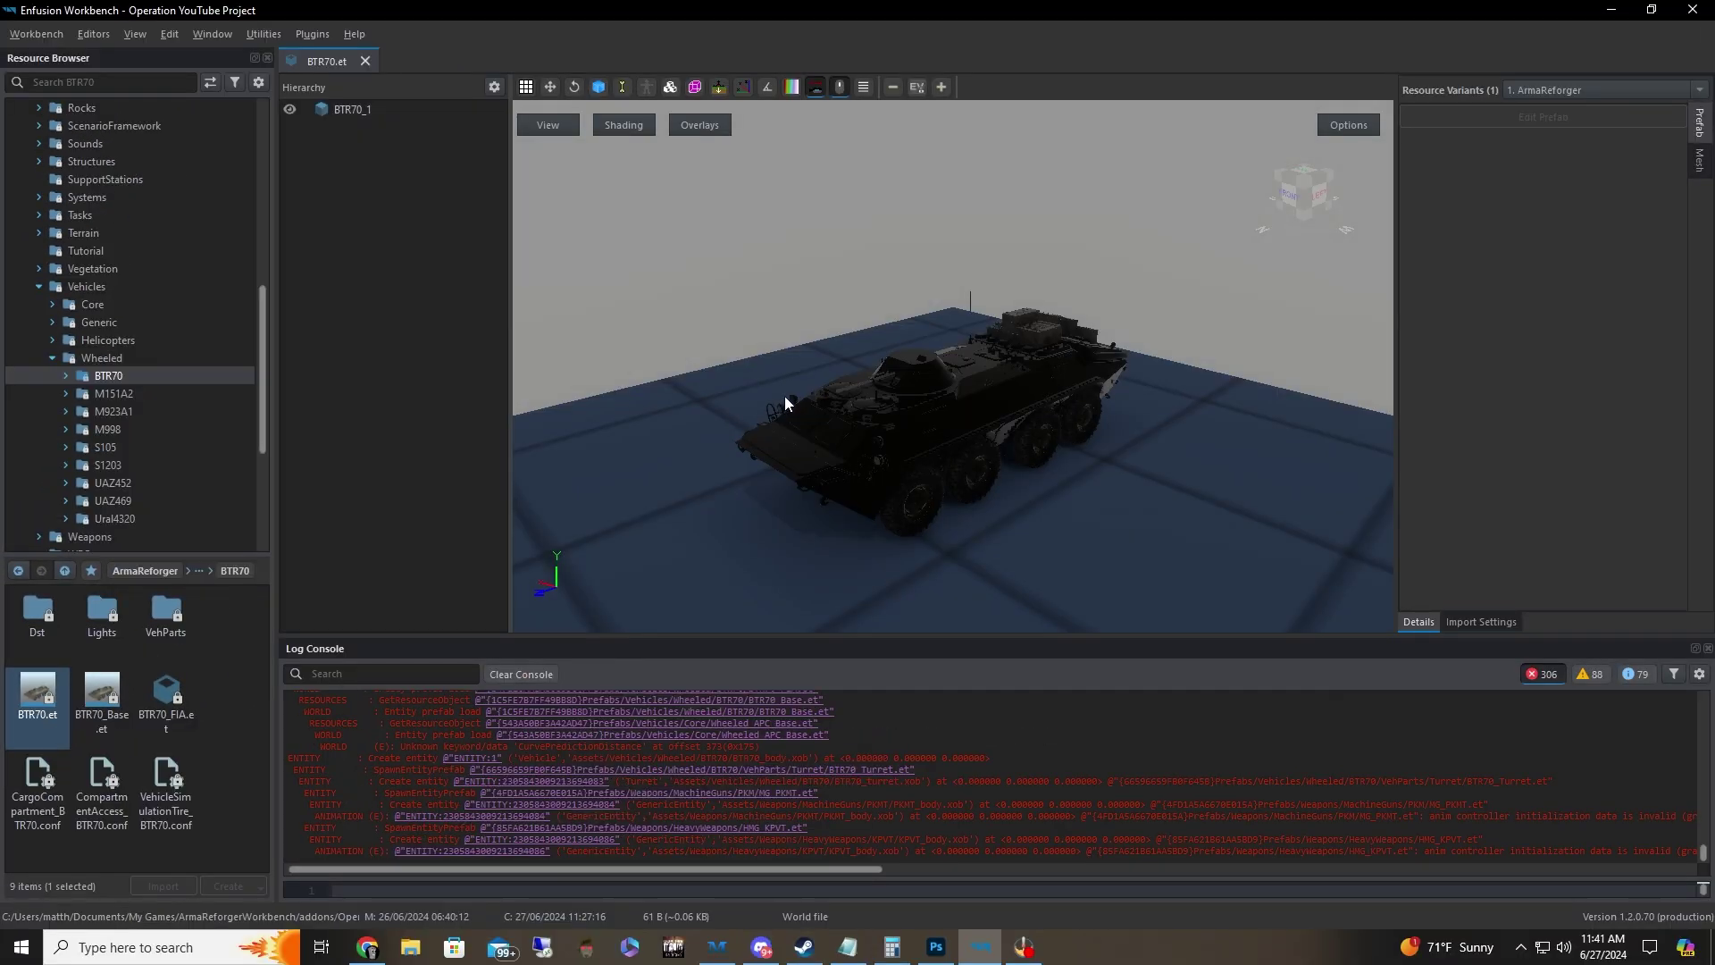
pyautogui.moveTo(1088, 433); pyautogui.dragTo(926, 438)
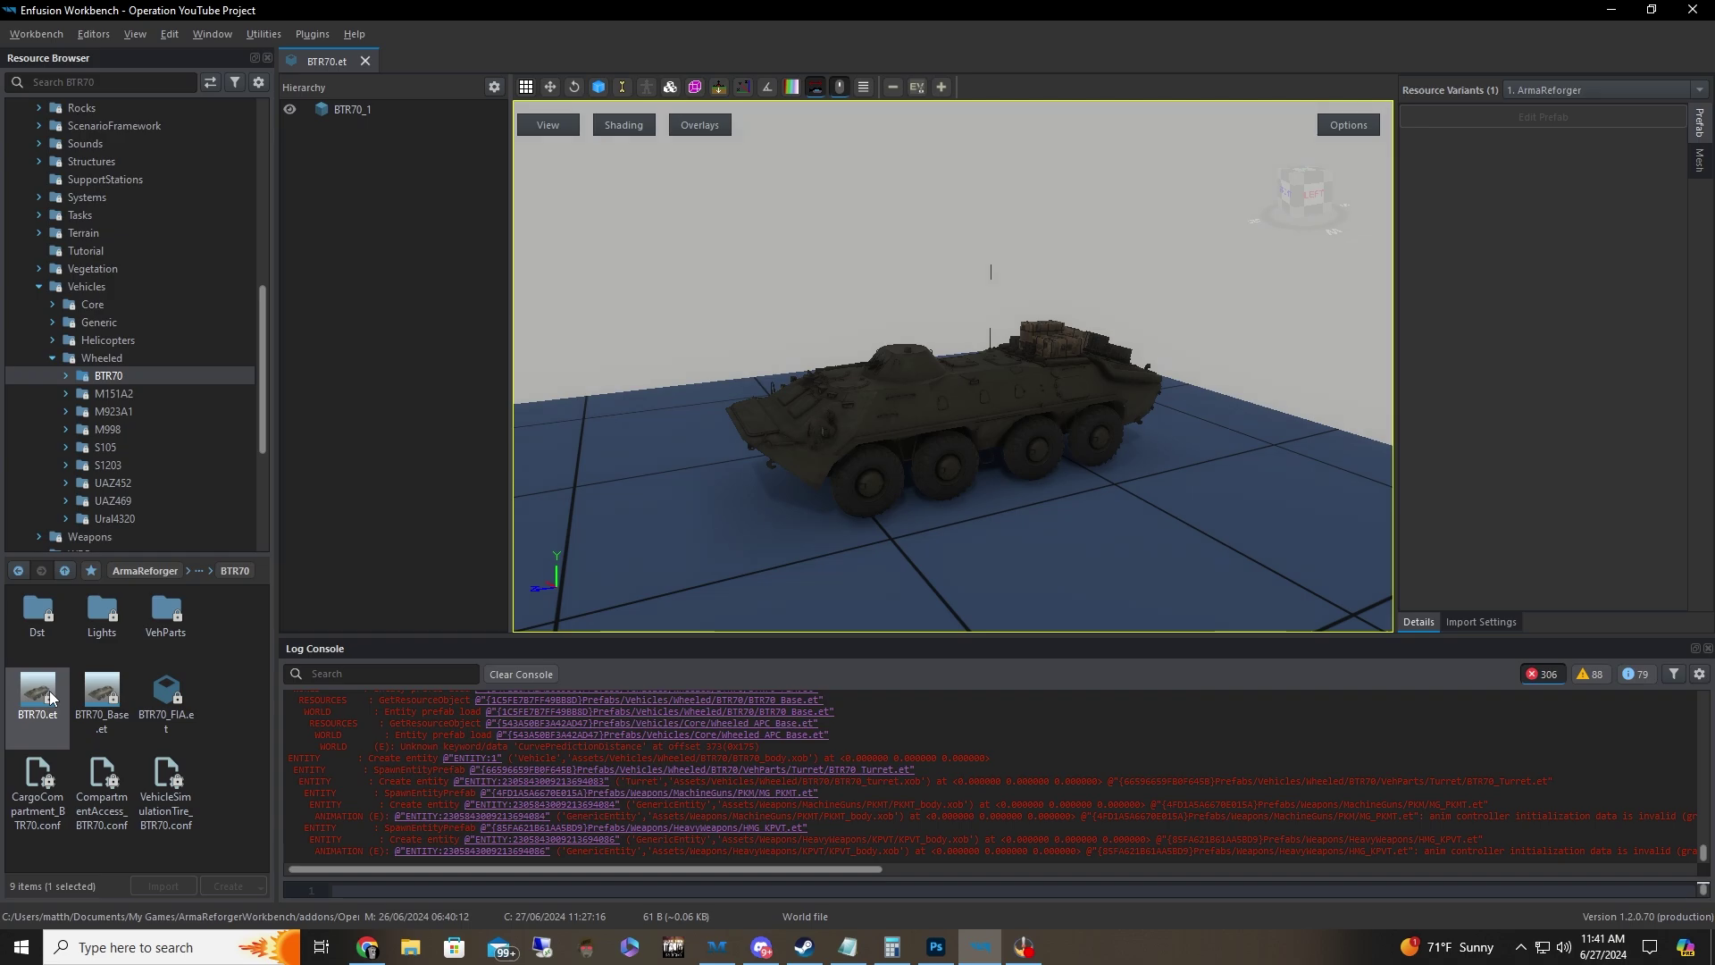
# Step: Override the original BTR70.et in OperationYouTubeProject and close the original prefab's preview
pyautogui.rightClick(48, 698)
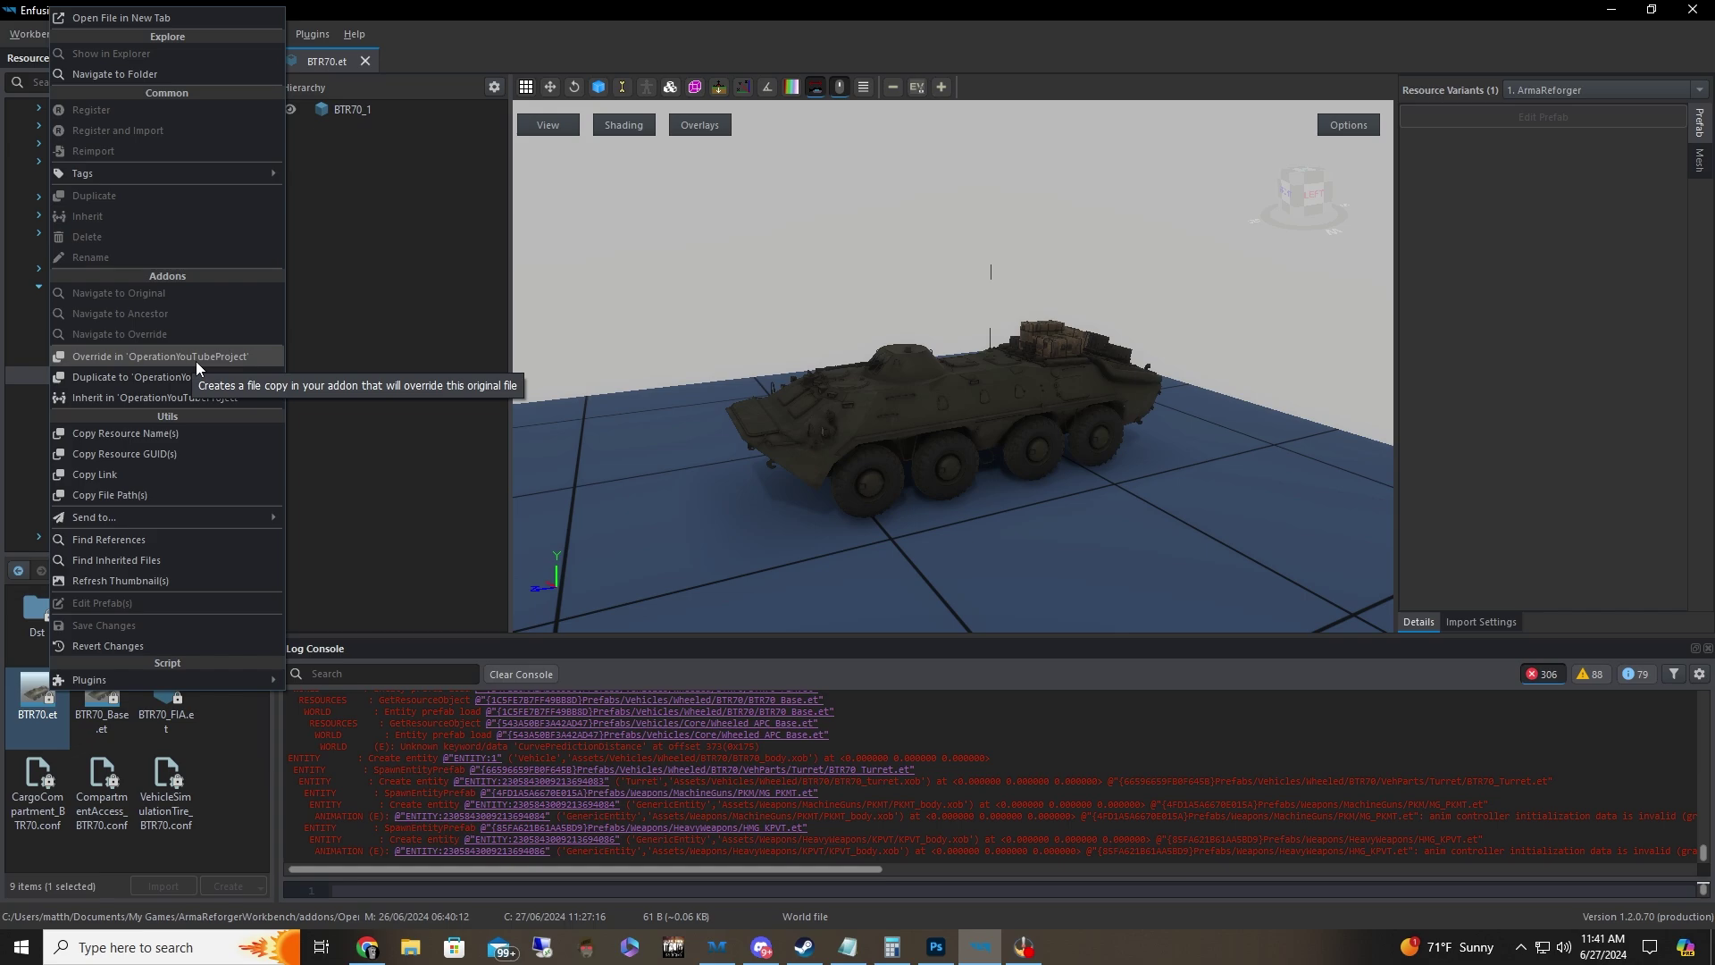
pyautogui.click(196, 357)
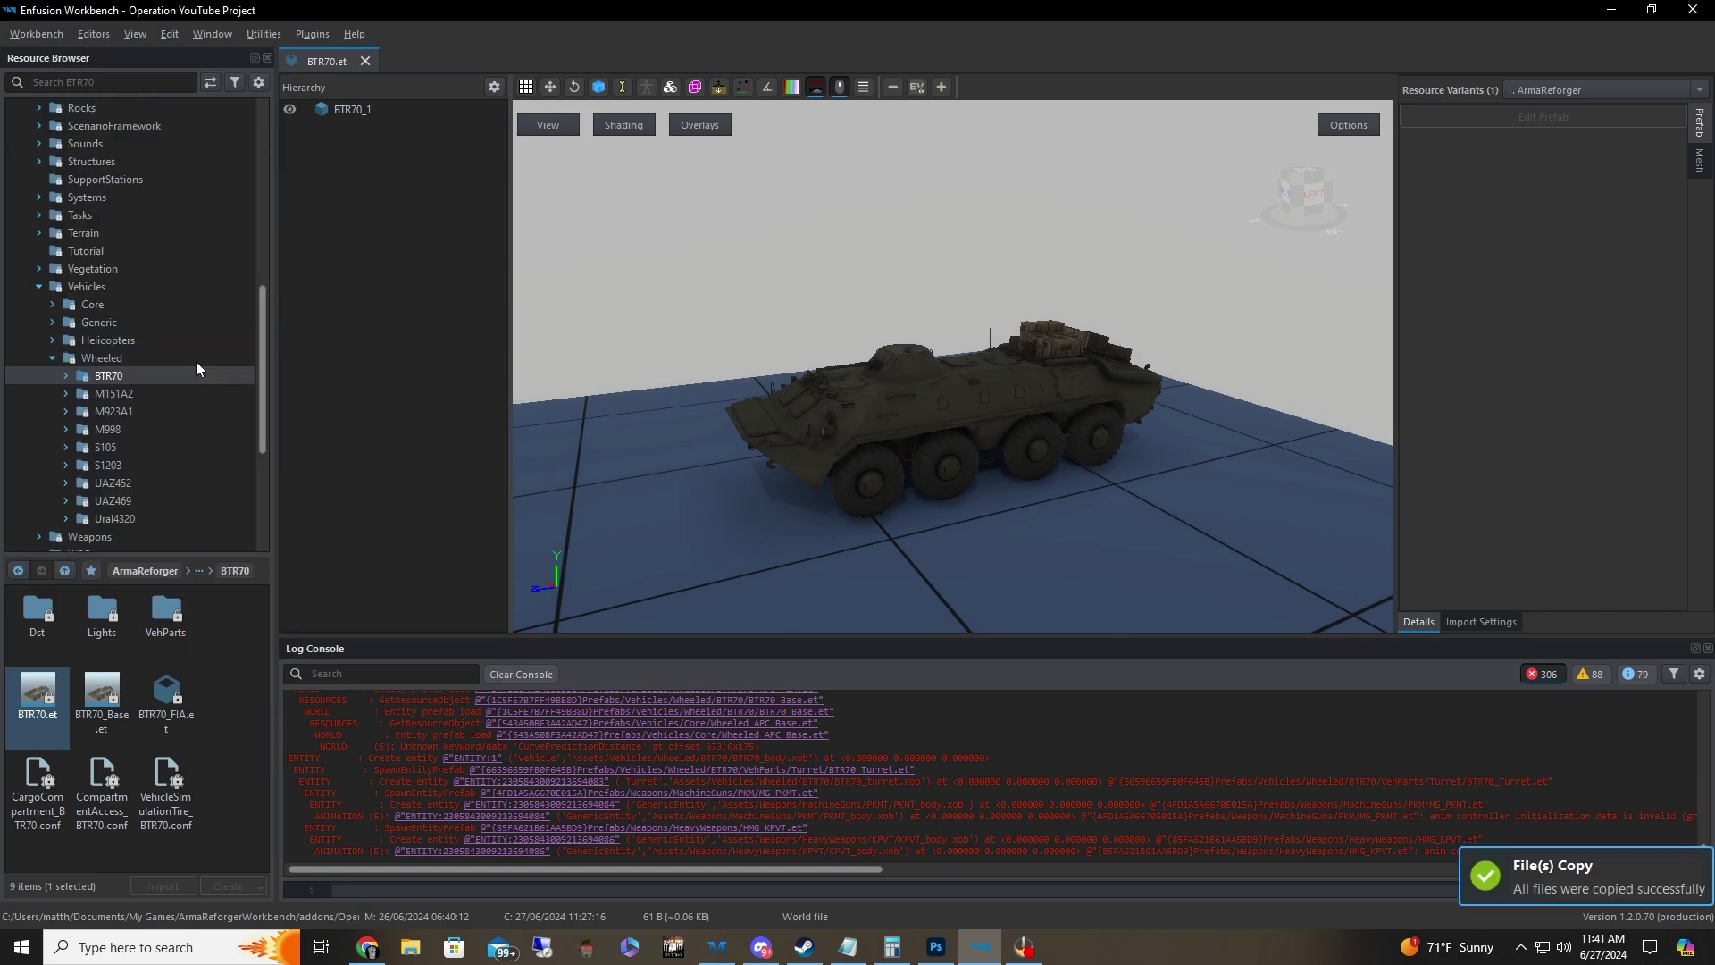
pyautogui.click(364, 60)
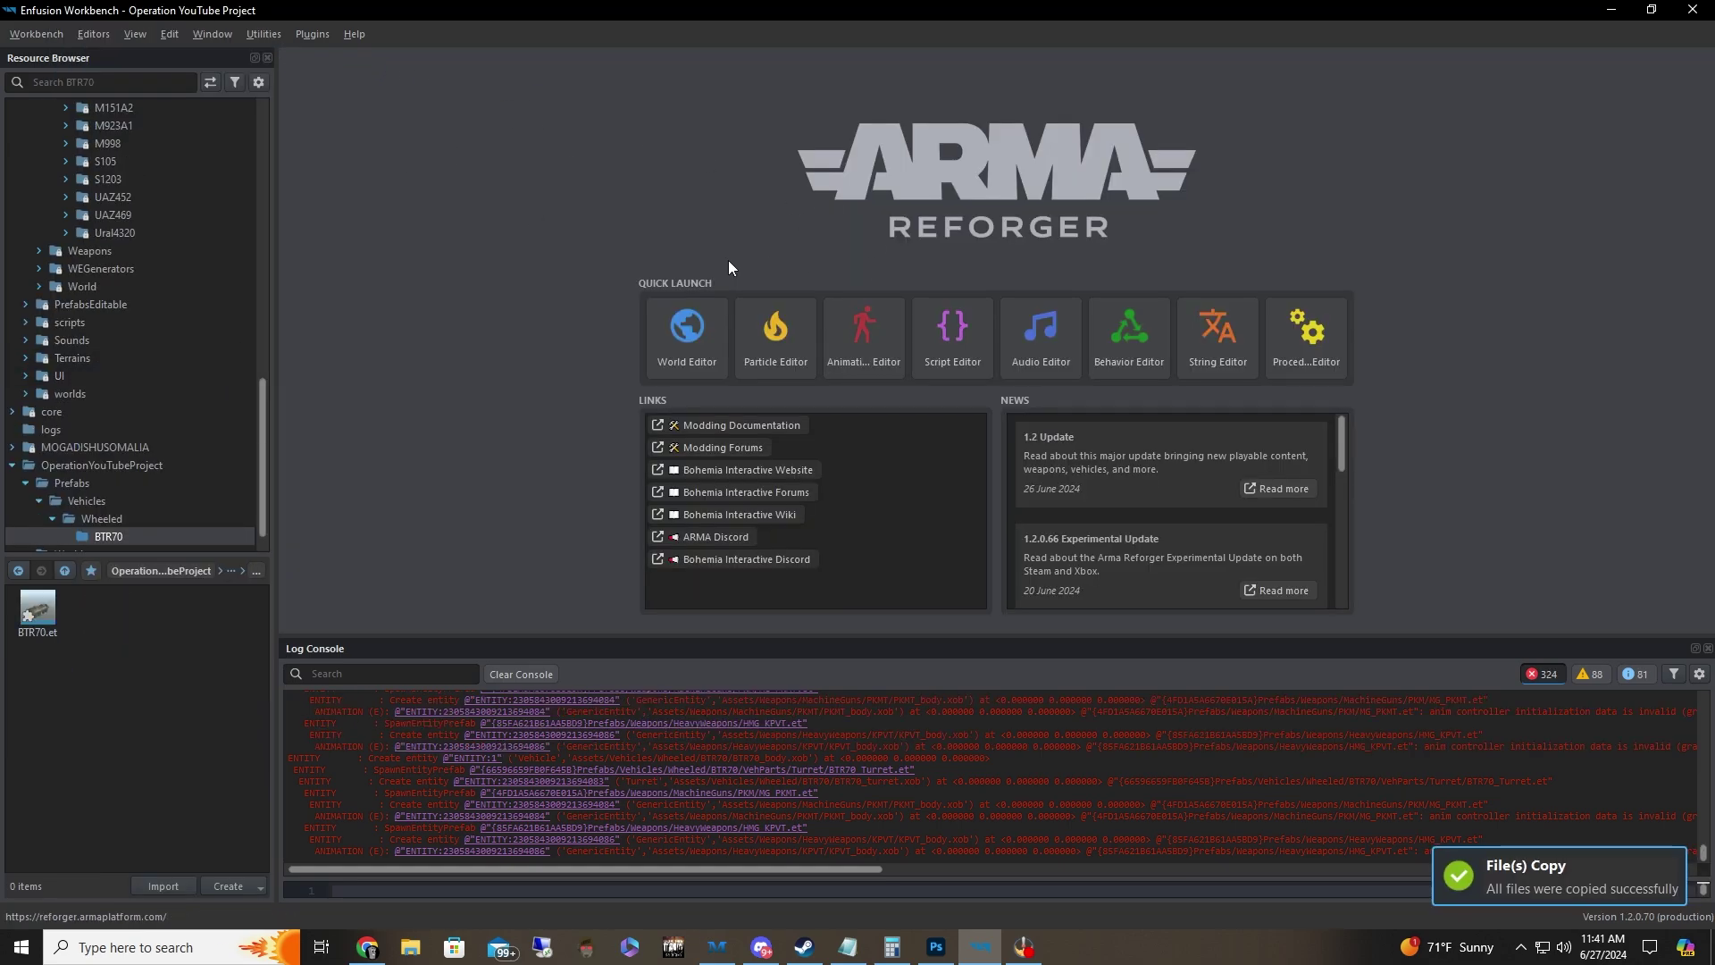
# Step: Open the overridden BTR70.et from OperationYouTubeProject's Prefabs/Vehicles/Wheeled/BTR70 folder and view the vehicle from its side
pyautogui.scroll(-1, 112, 491)
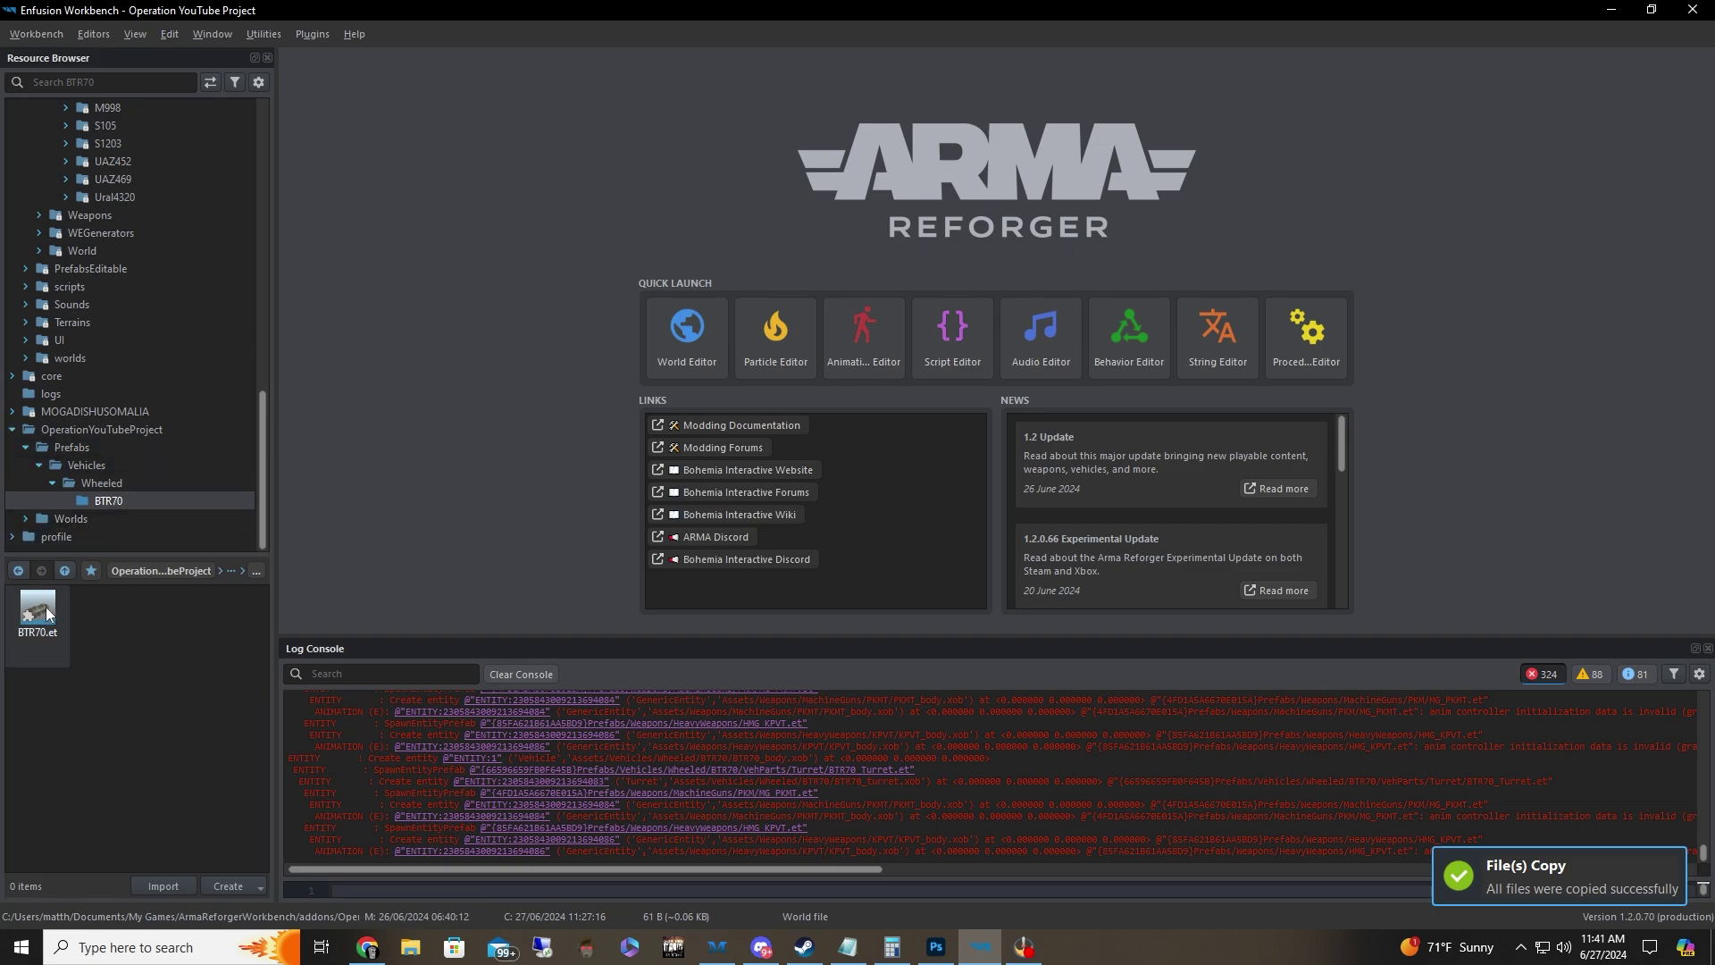
pyautogui.click(79, 429)
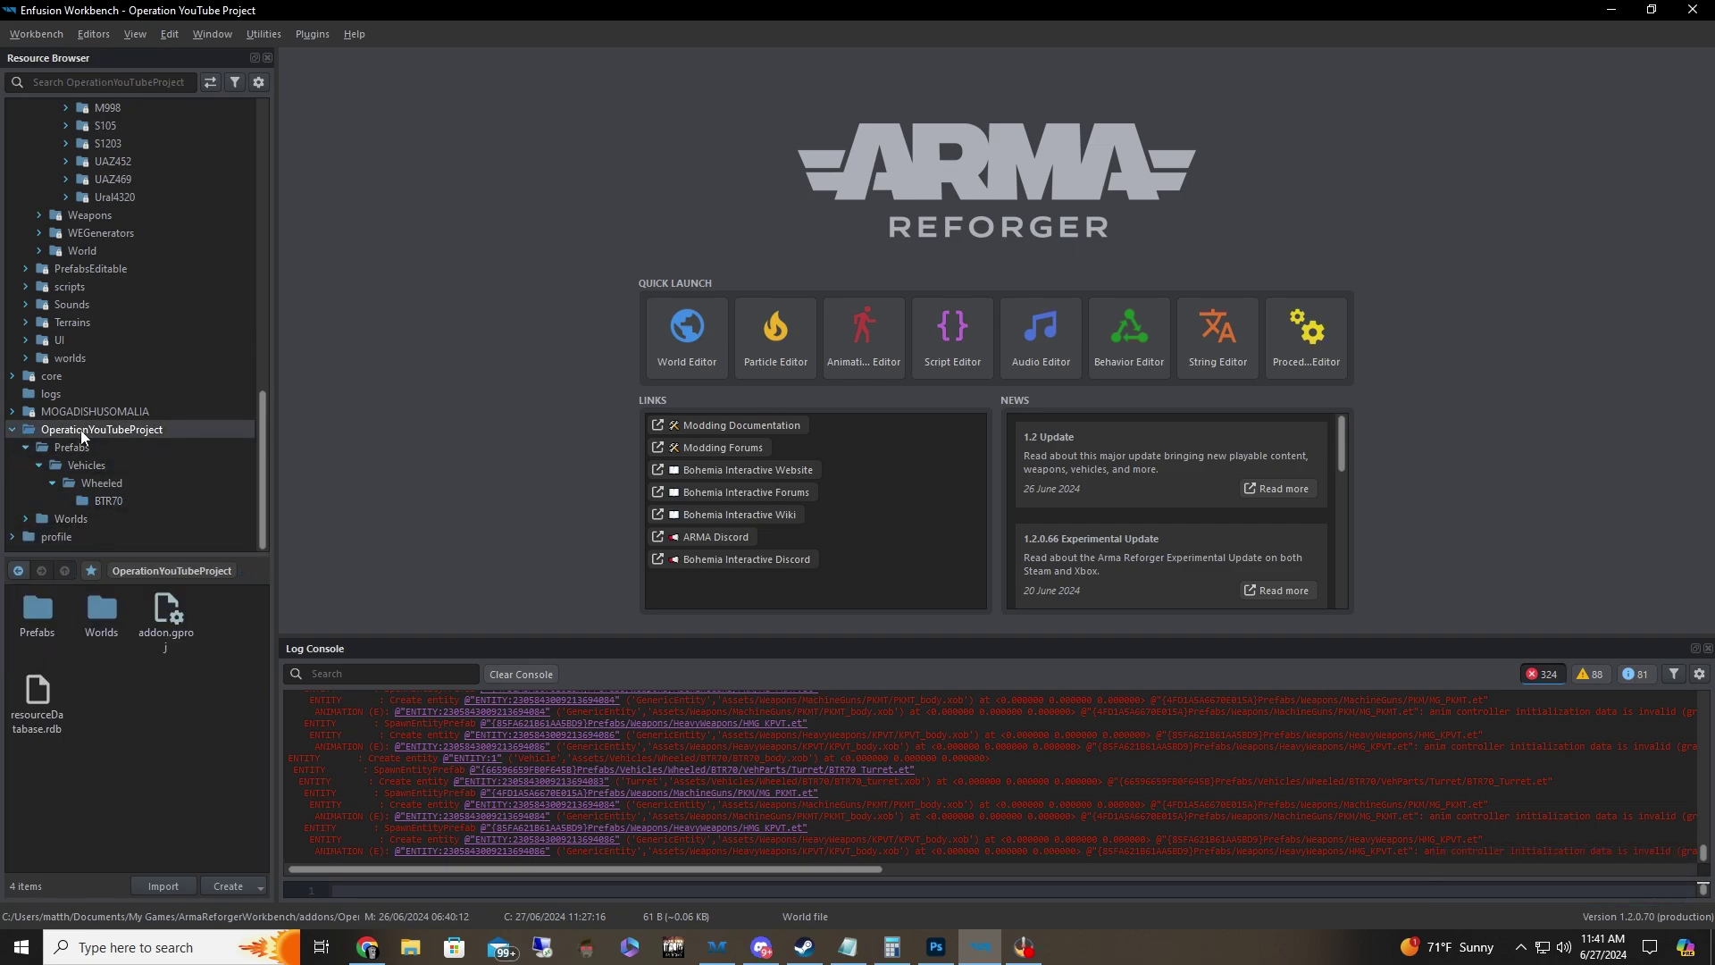
pyautogui.doubleClick(40, 615)
pyautogui.doubleClick(40, 615)
pyautogui.doubleClick(41, 615)
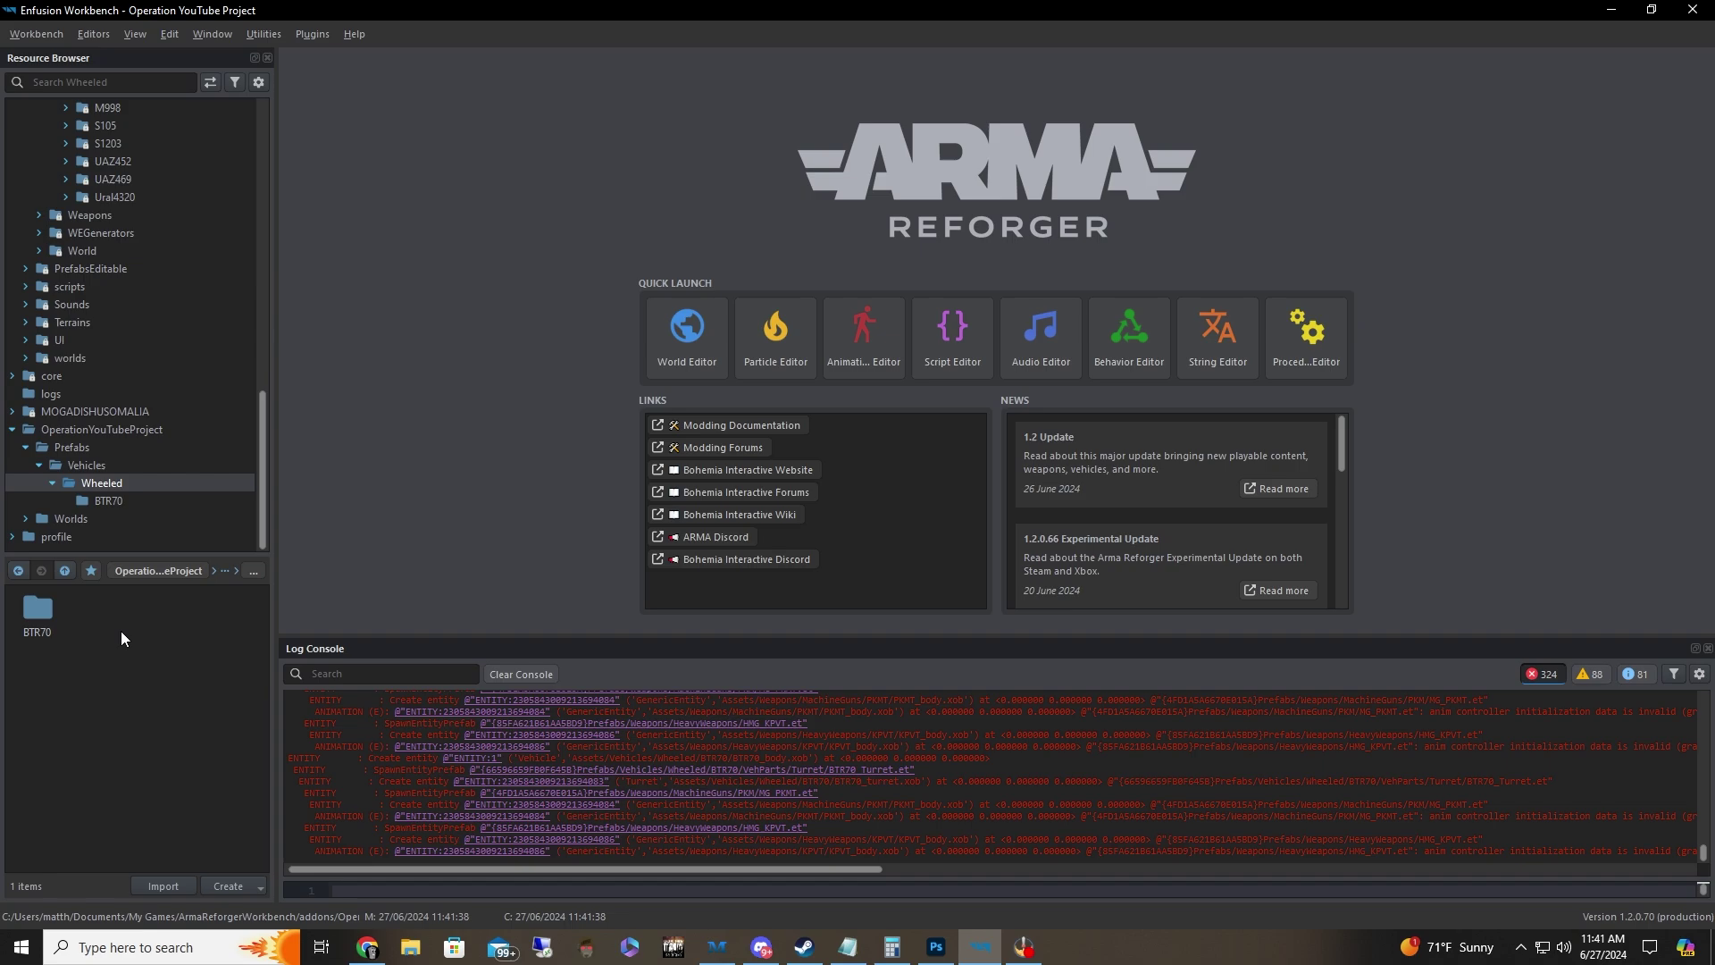
pyautogui.click(14, 618)
pyautogui.doubleClick(15, 618)
pyautogui.doubleClick(50, 624)
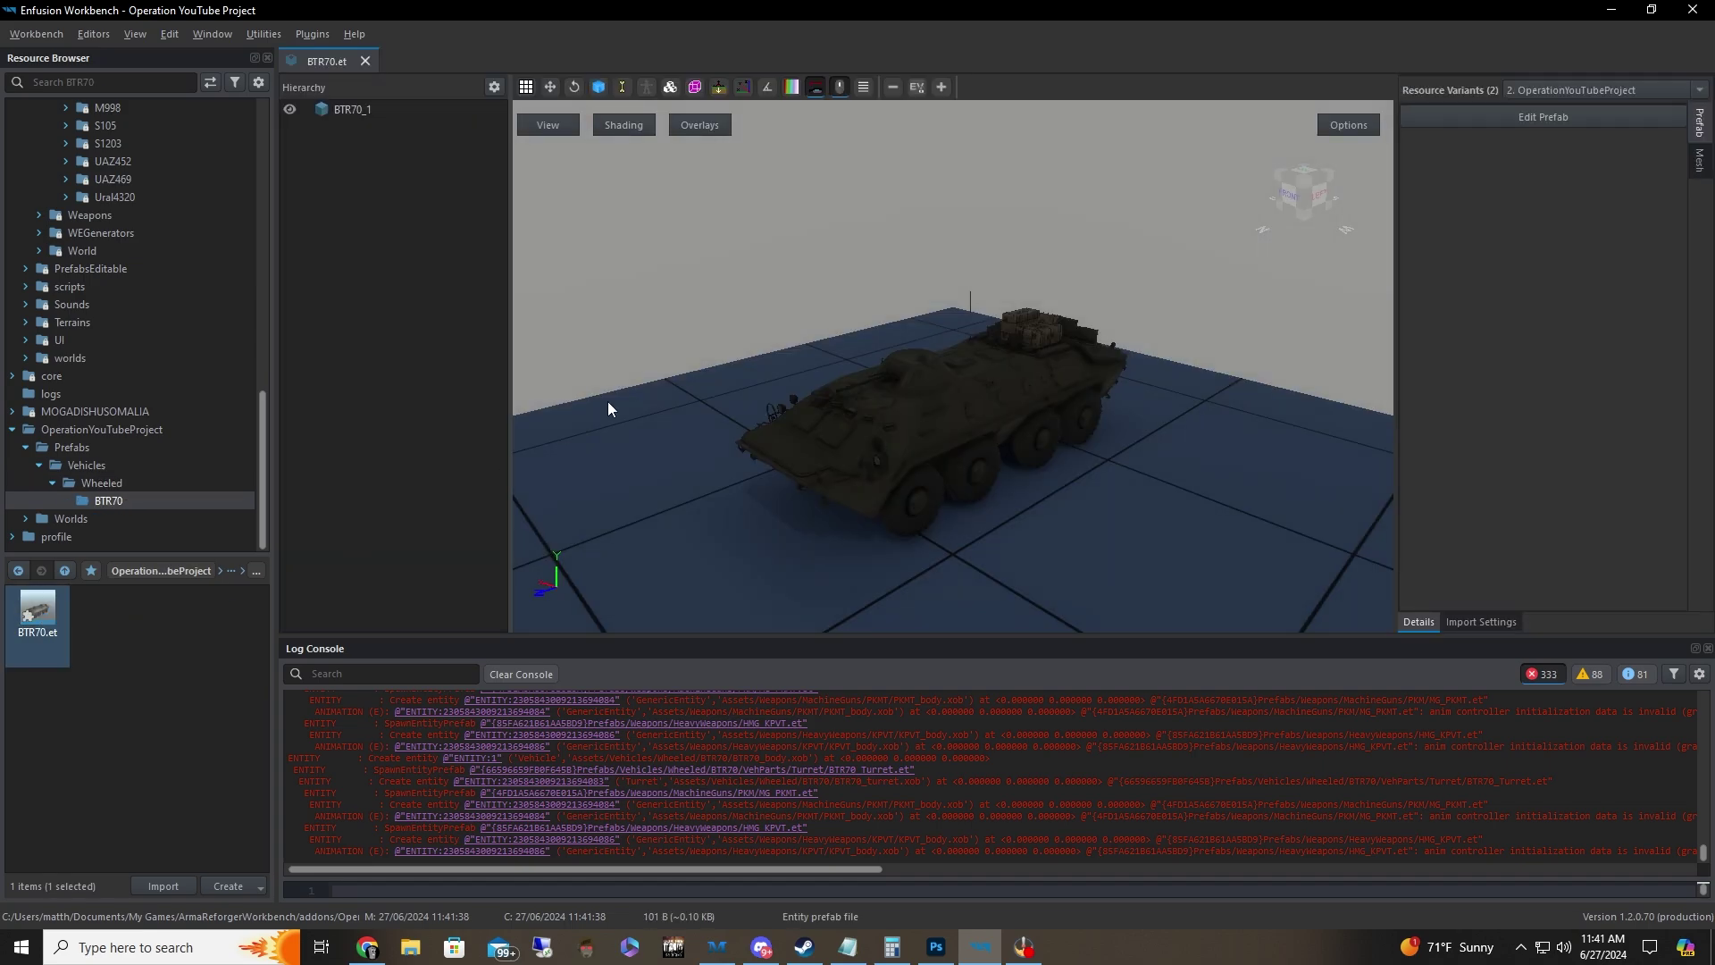
pyautogui.moveTo(762, 368); pyautogui.dragTo(630, 406, button='right')
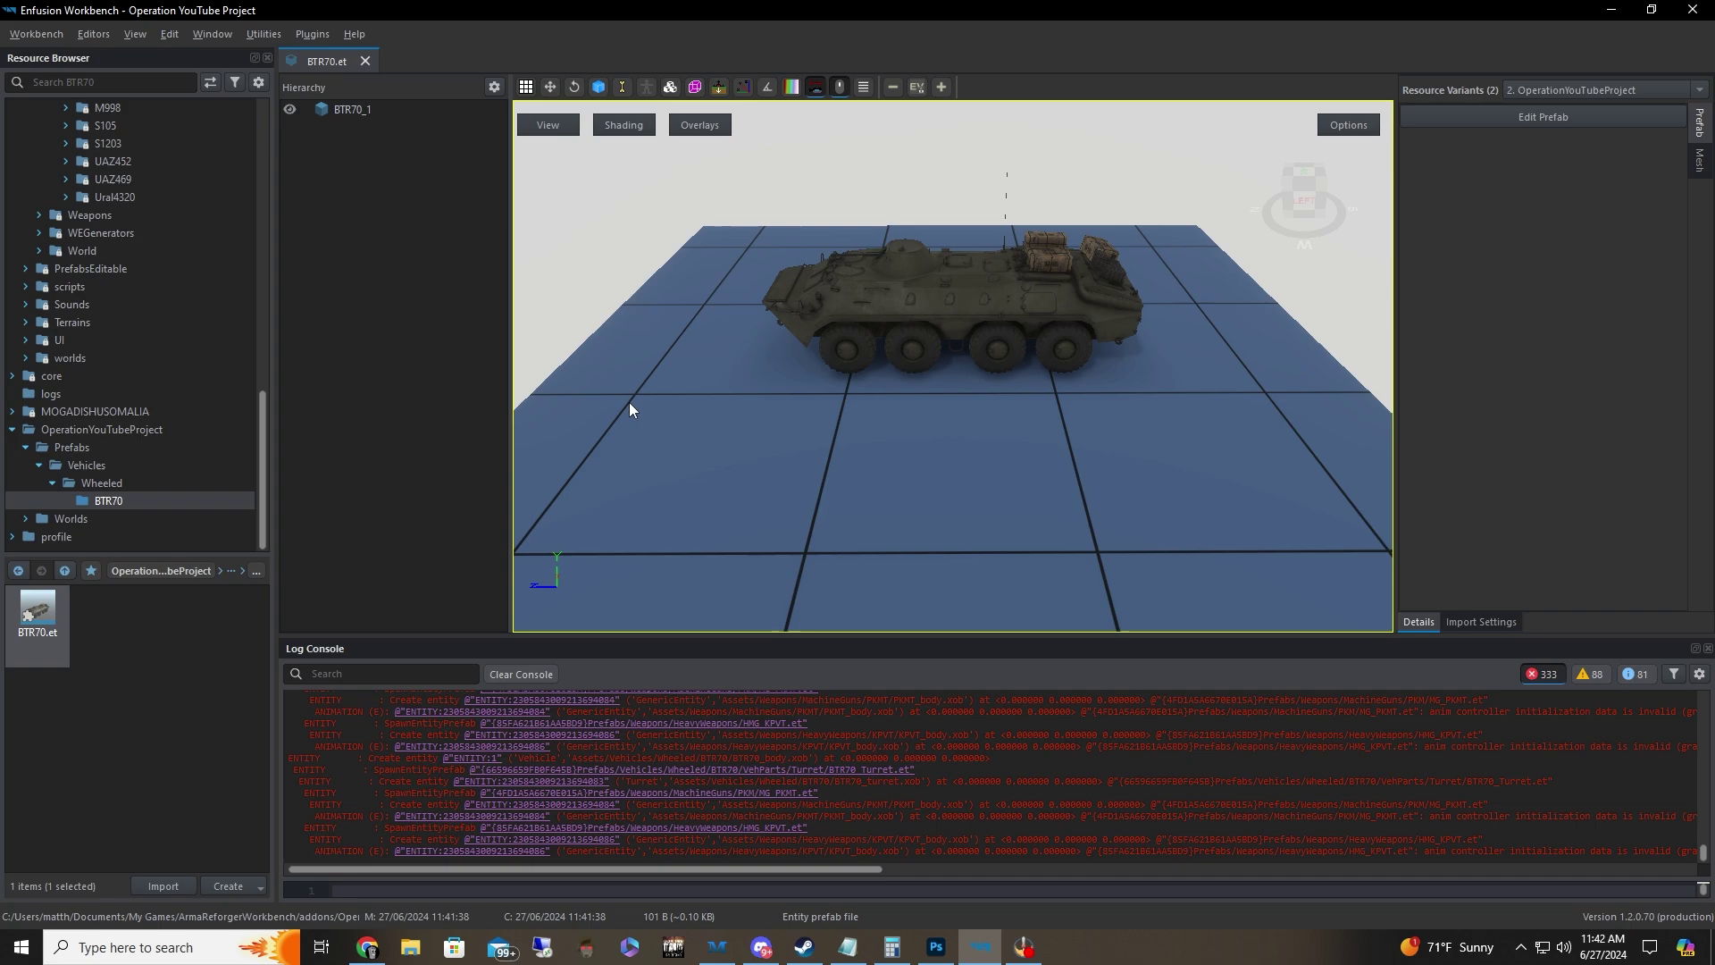
# Step: Put the overridden BTR70 into prefab edit mode, filter its components by "edit" and select SCR_EditableVehicleComponent
pyautogui.click(1524, 117)
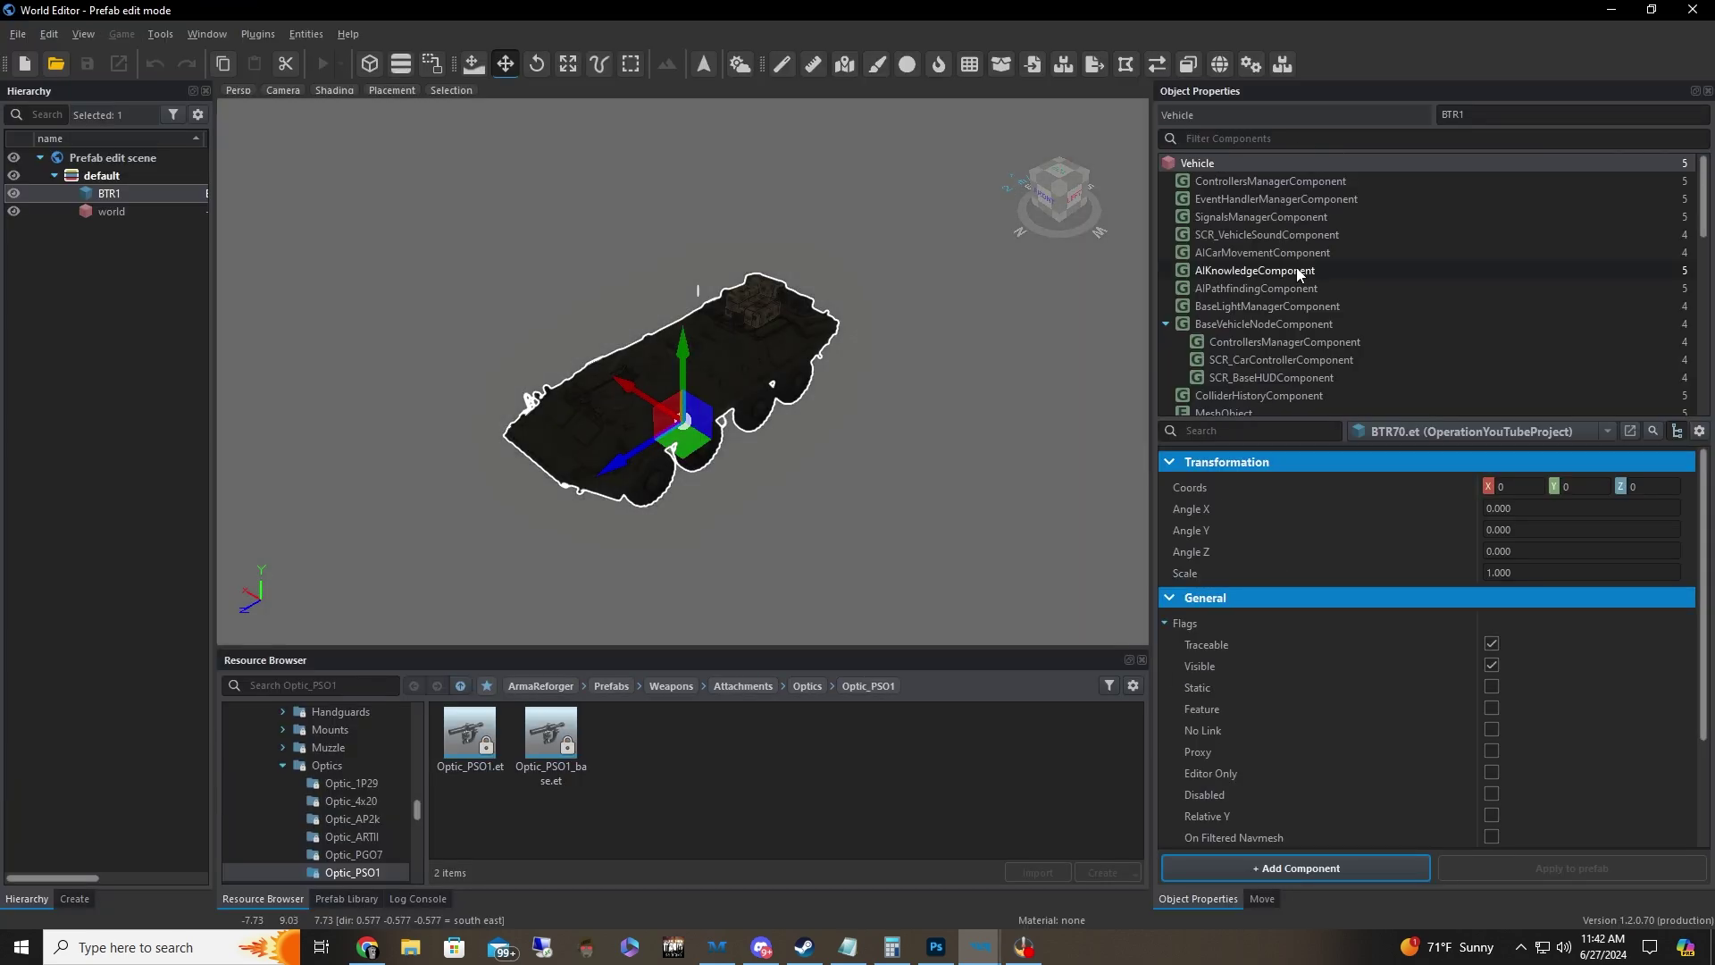
pyautogui.click(1166, 323)
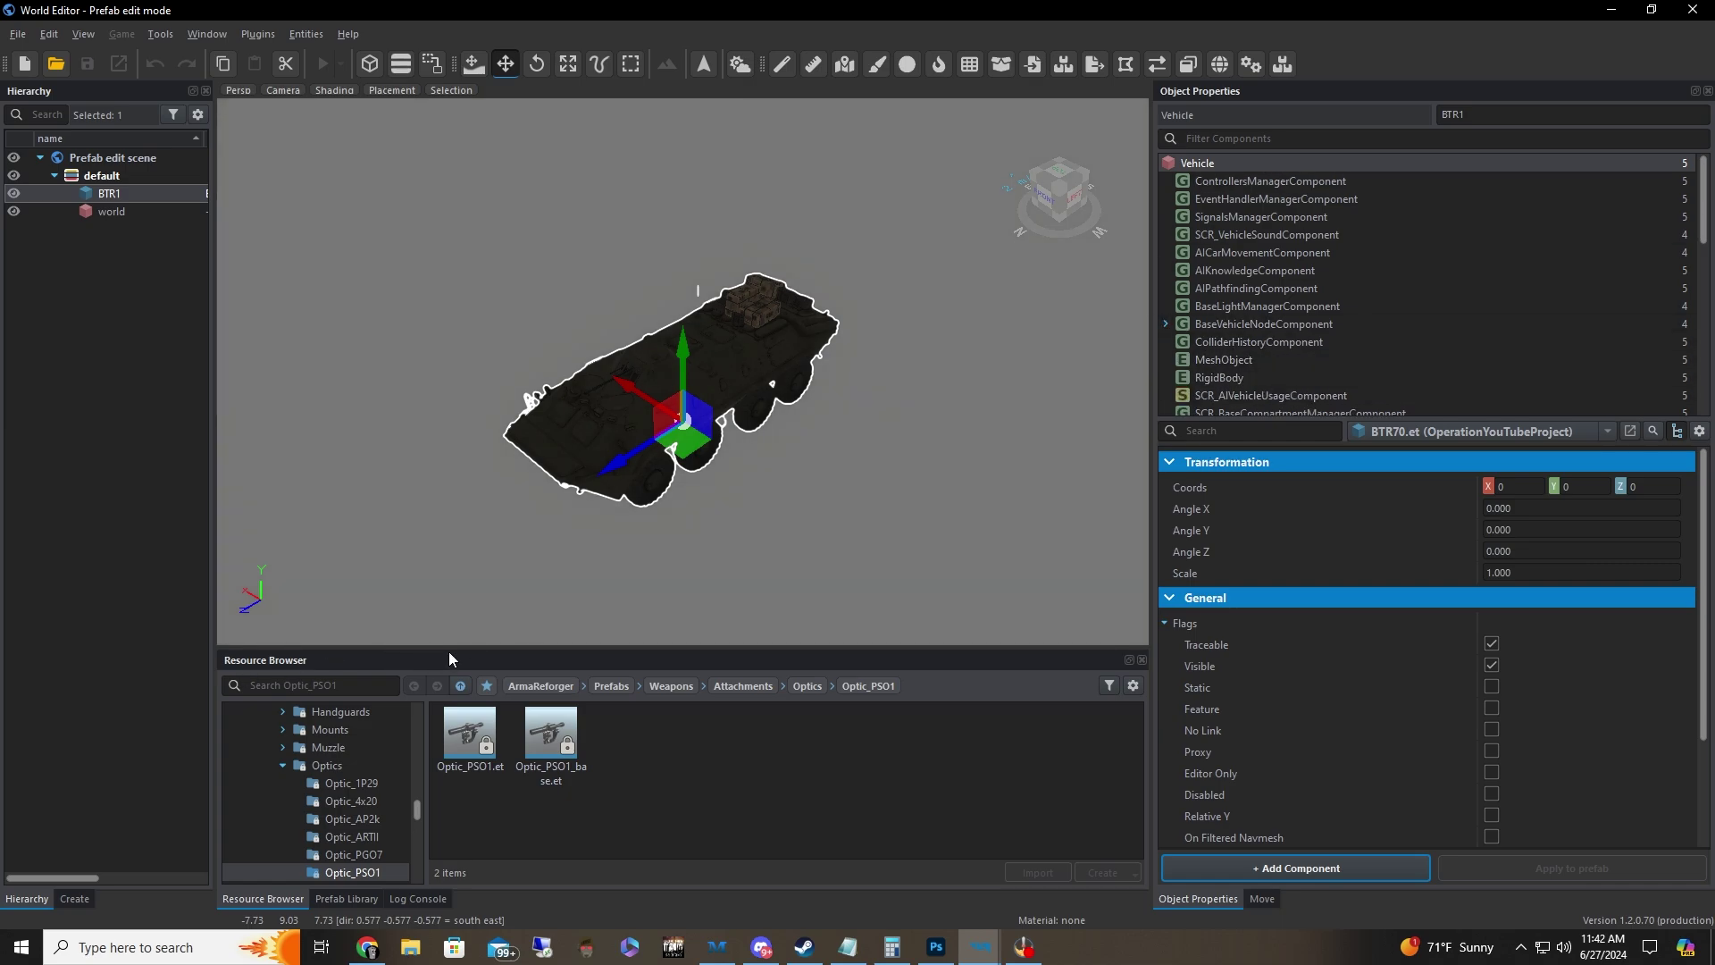
pyautogui.scroll(-8, 1288, 279)
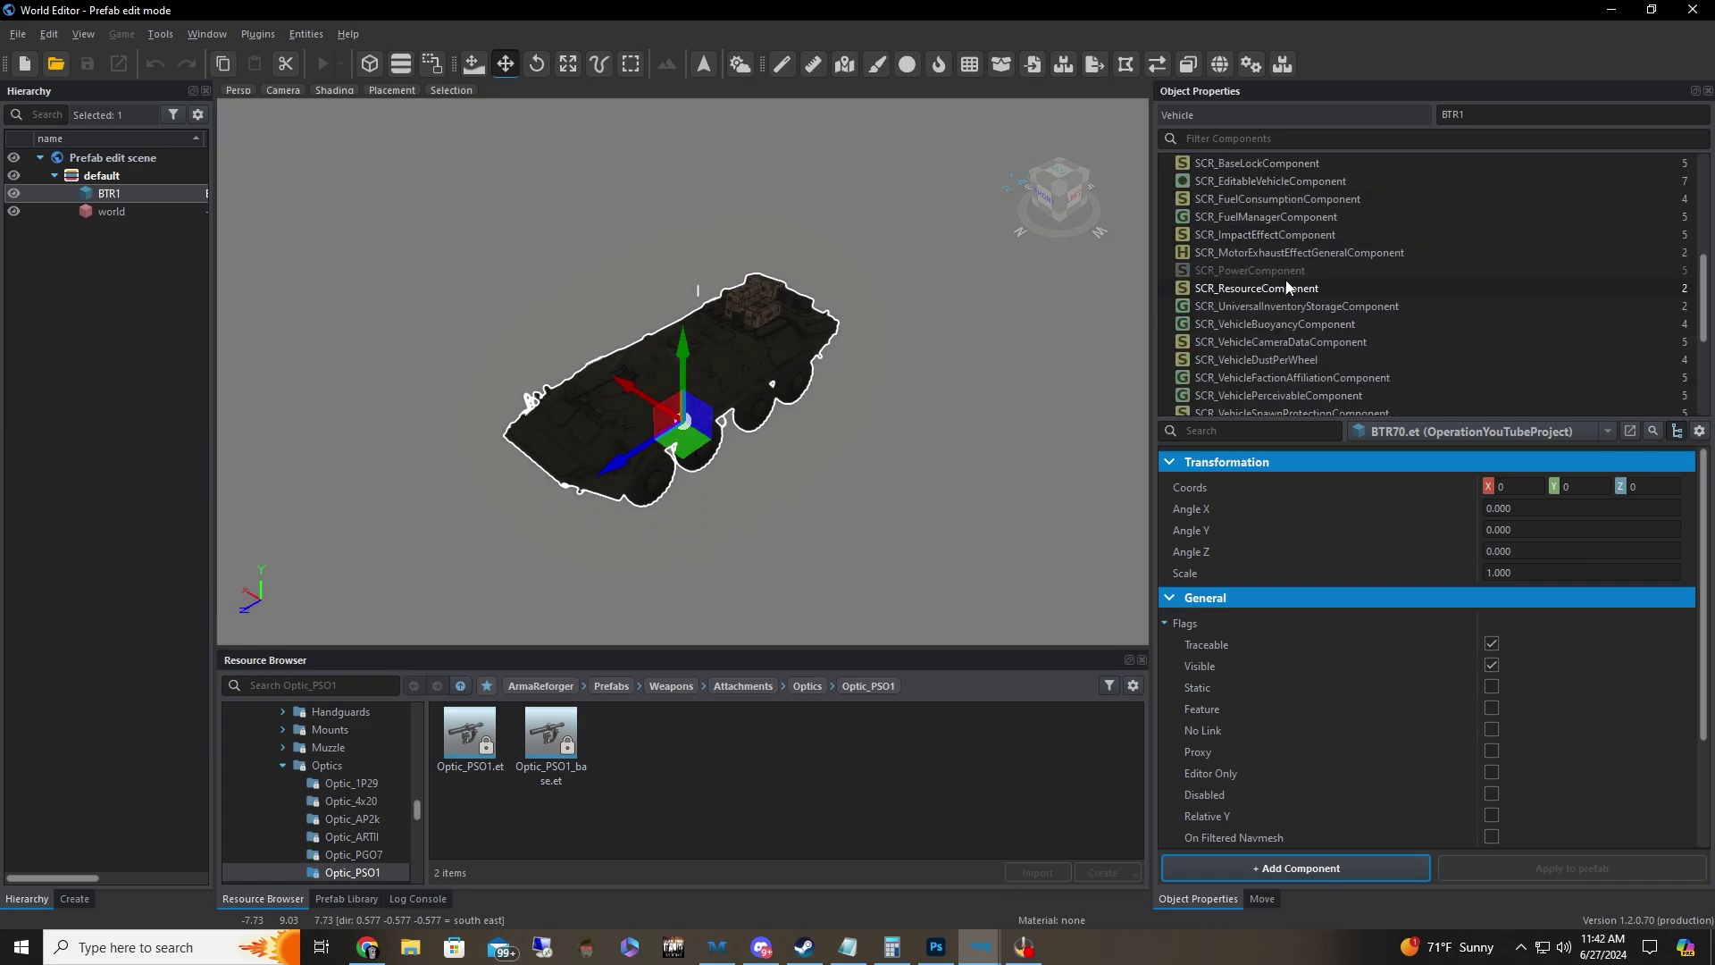
pyautogui.click(1267, 140)
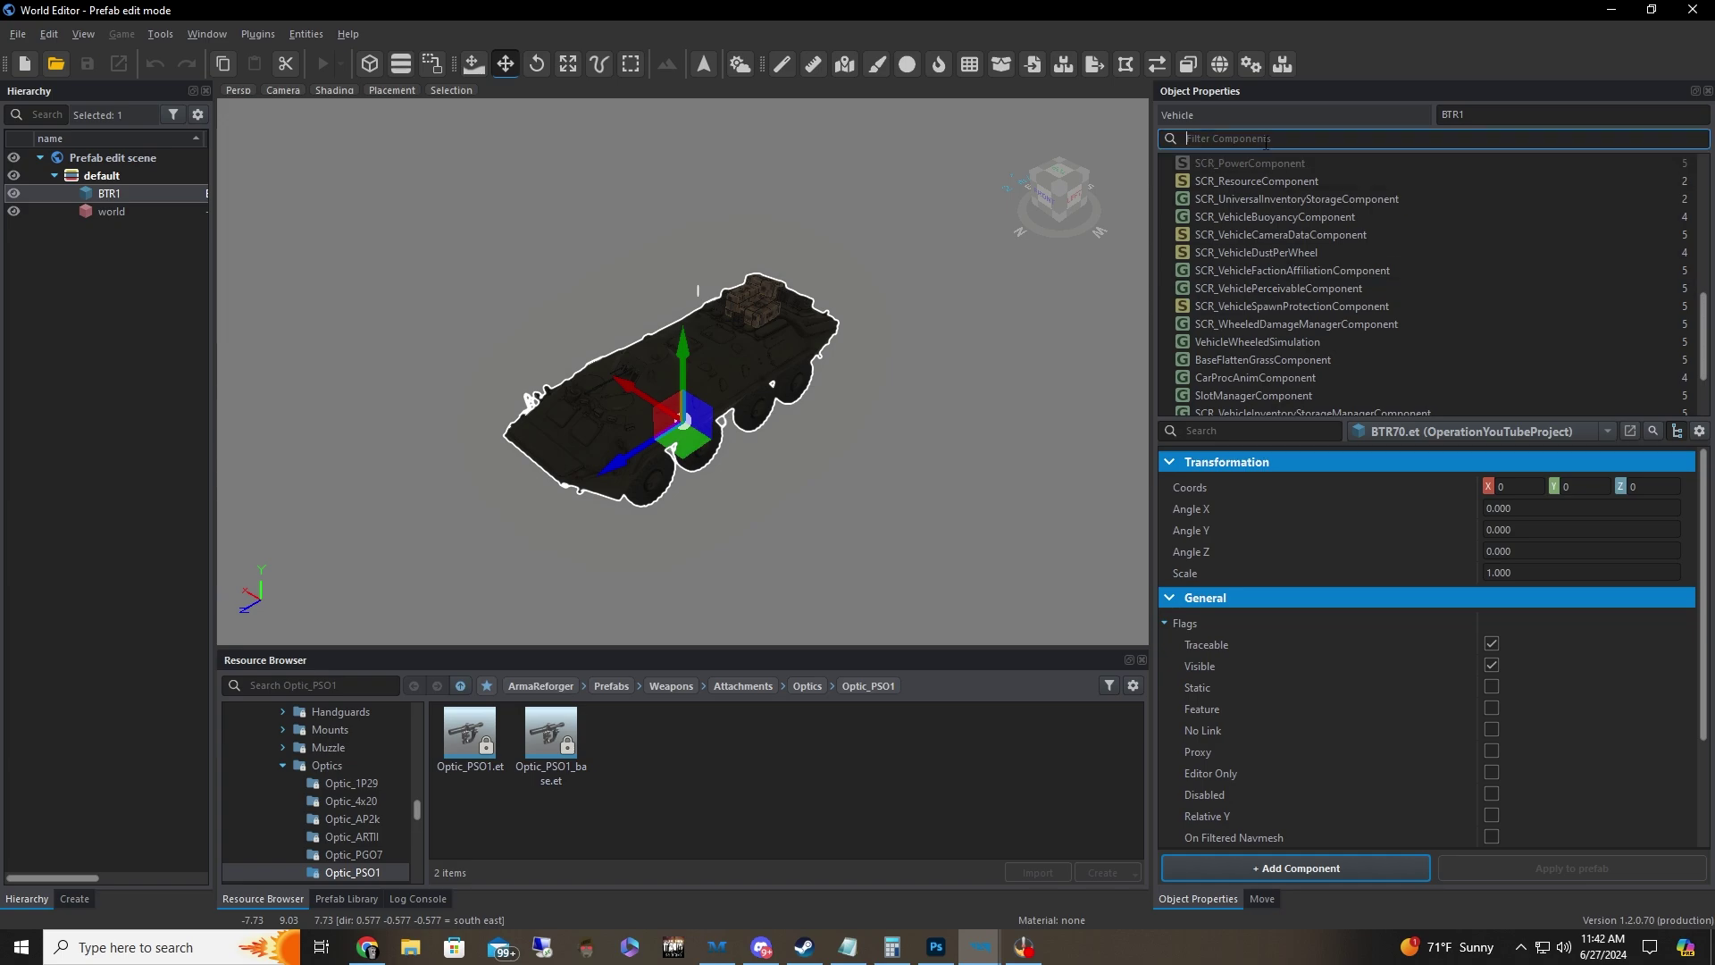
pyautogui.write('edit')
pyautogui.click(1272, 181)
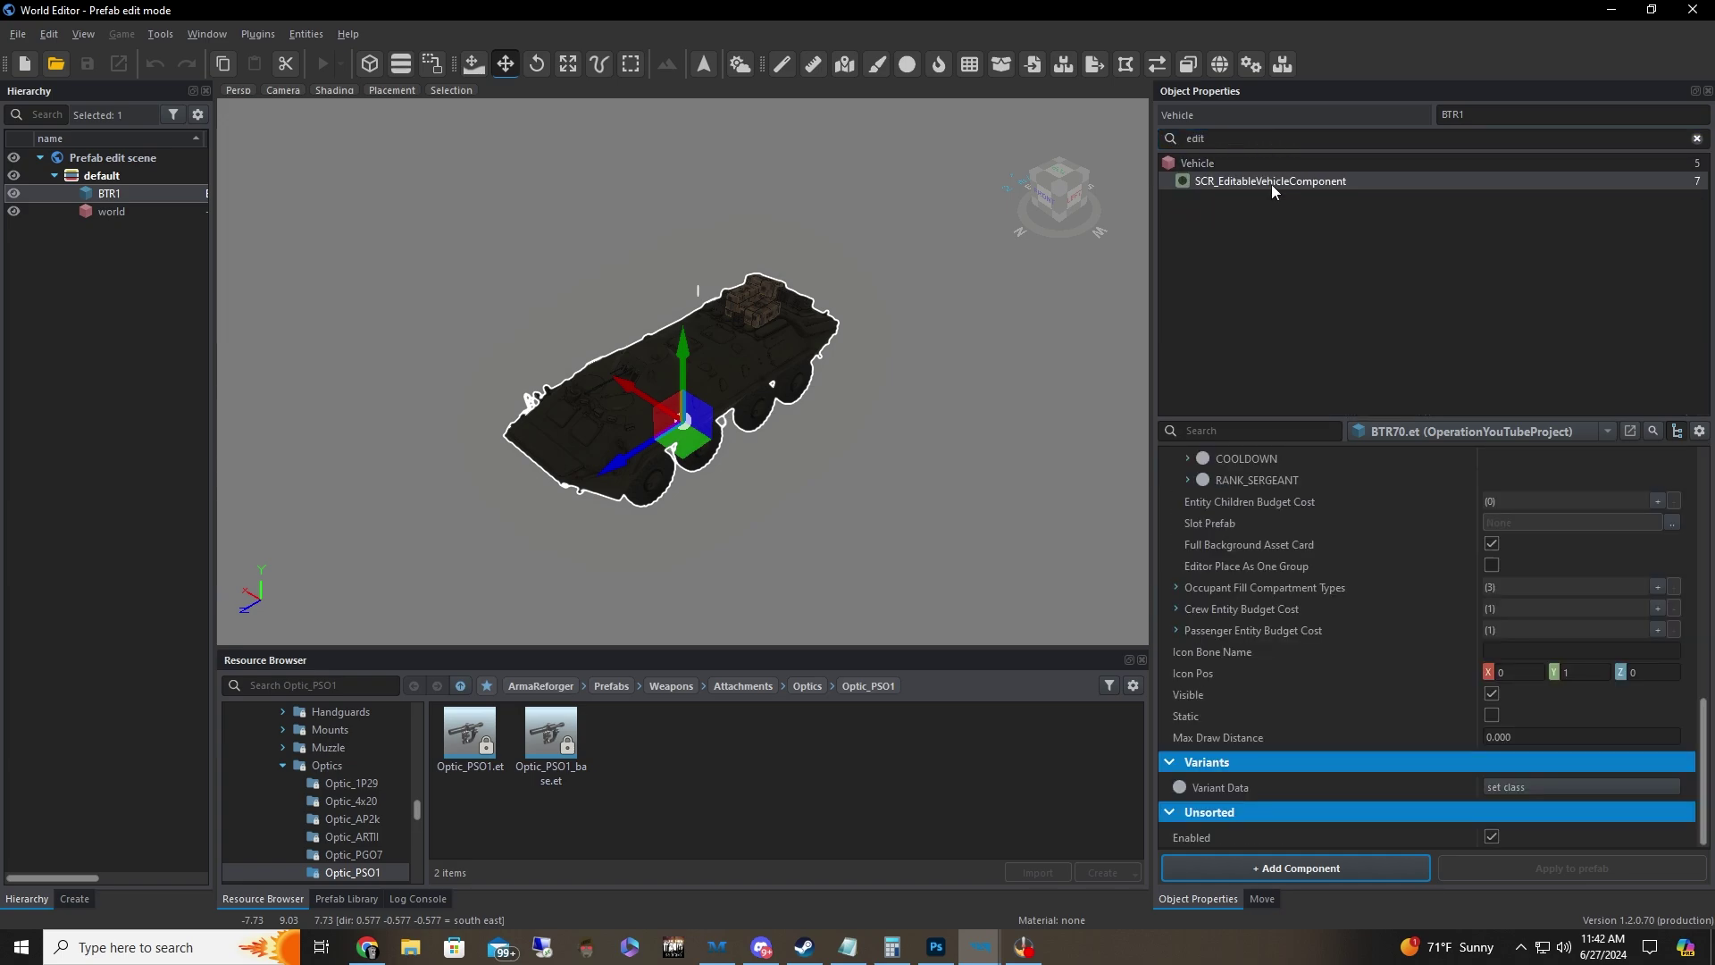
# Step: Set the Faction in the vehicle component's UI Info to US
pyautogui.scroll(15, 1454, 509)
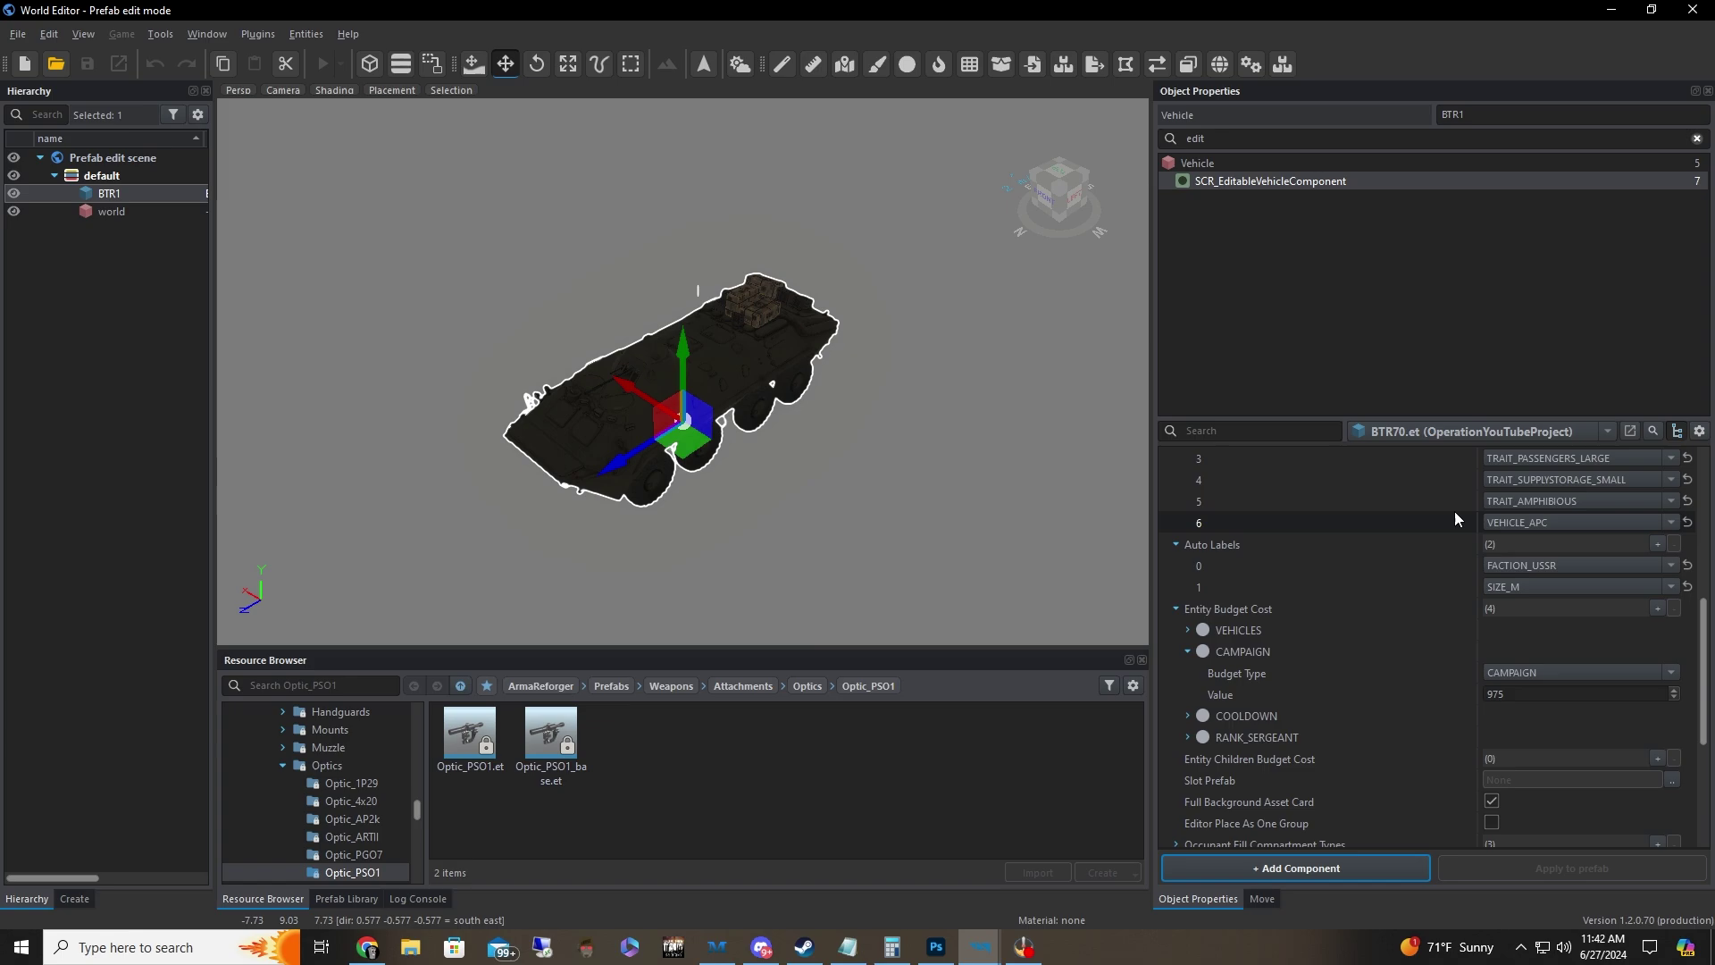
pyautogui.moveTo(1705, 488); pyautogui.dragTo(1707, 571)
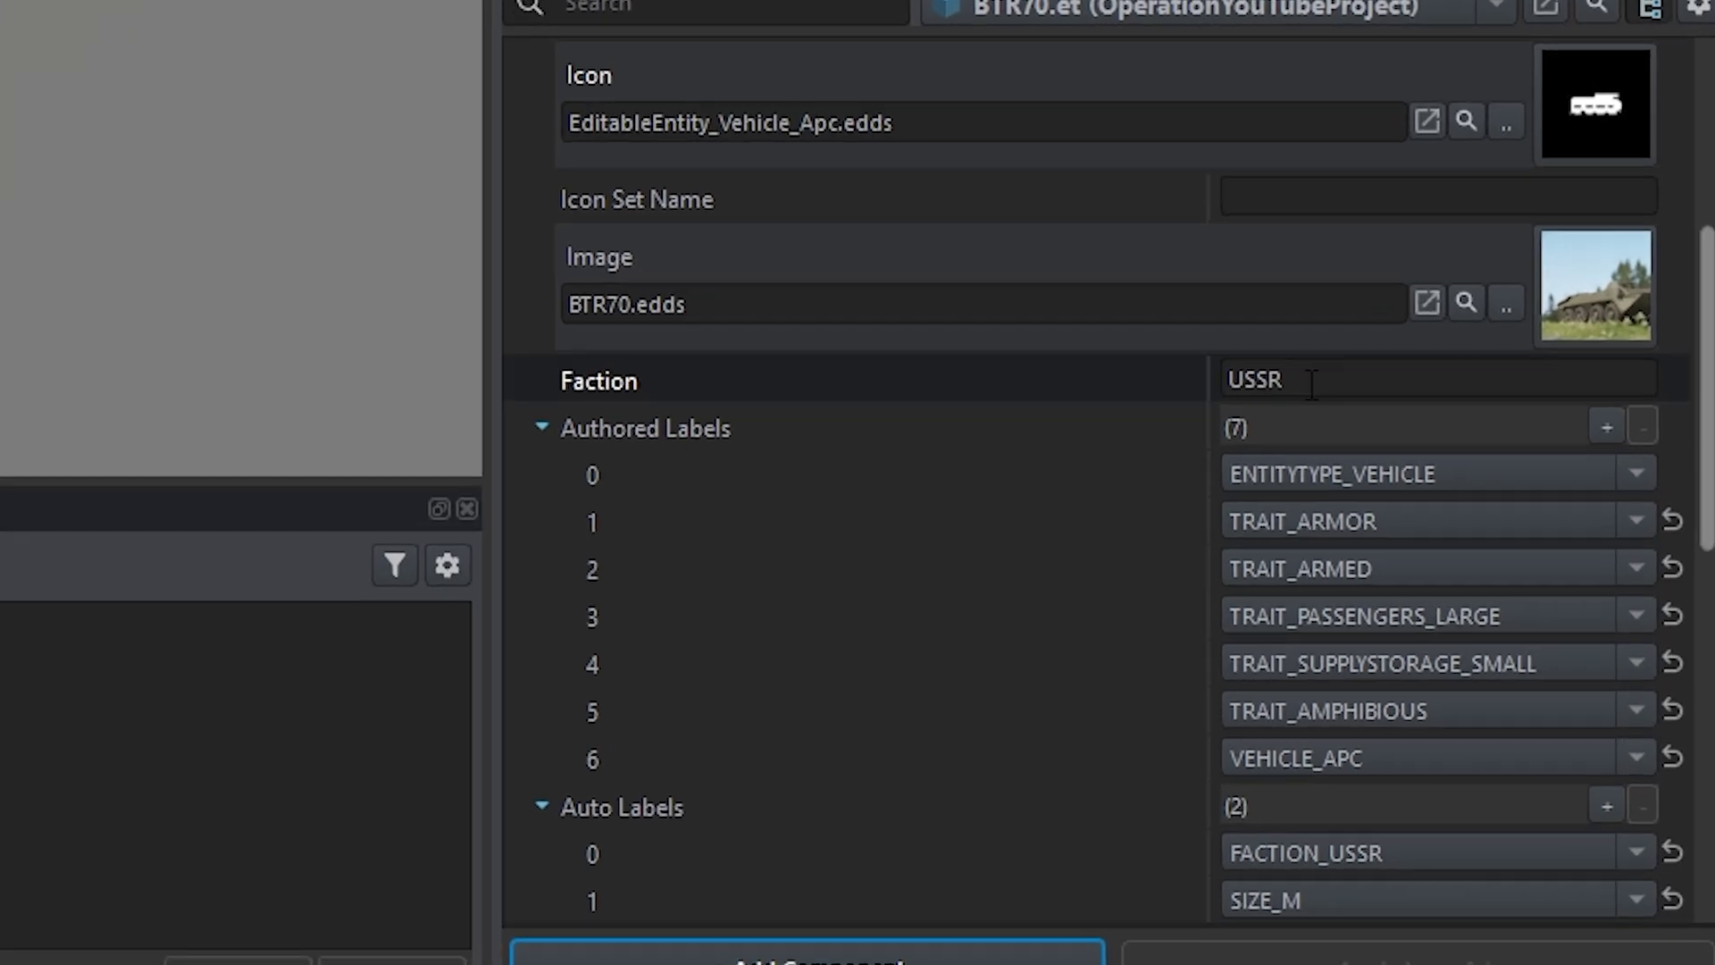
pyautogui.click(1524, 603)
pyautogui.doubleClick(1310, 382)
pyautogui.write('US')
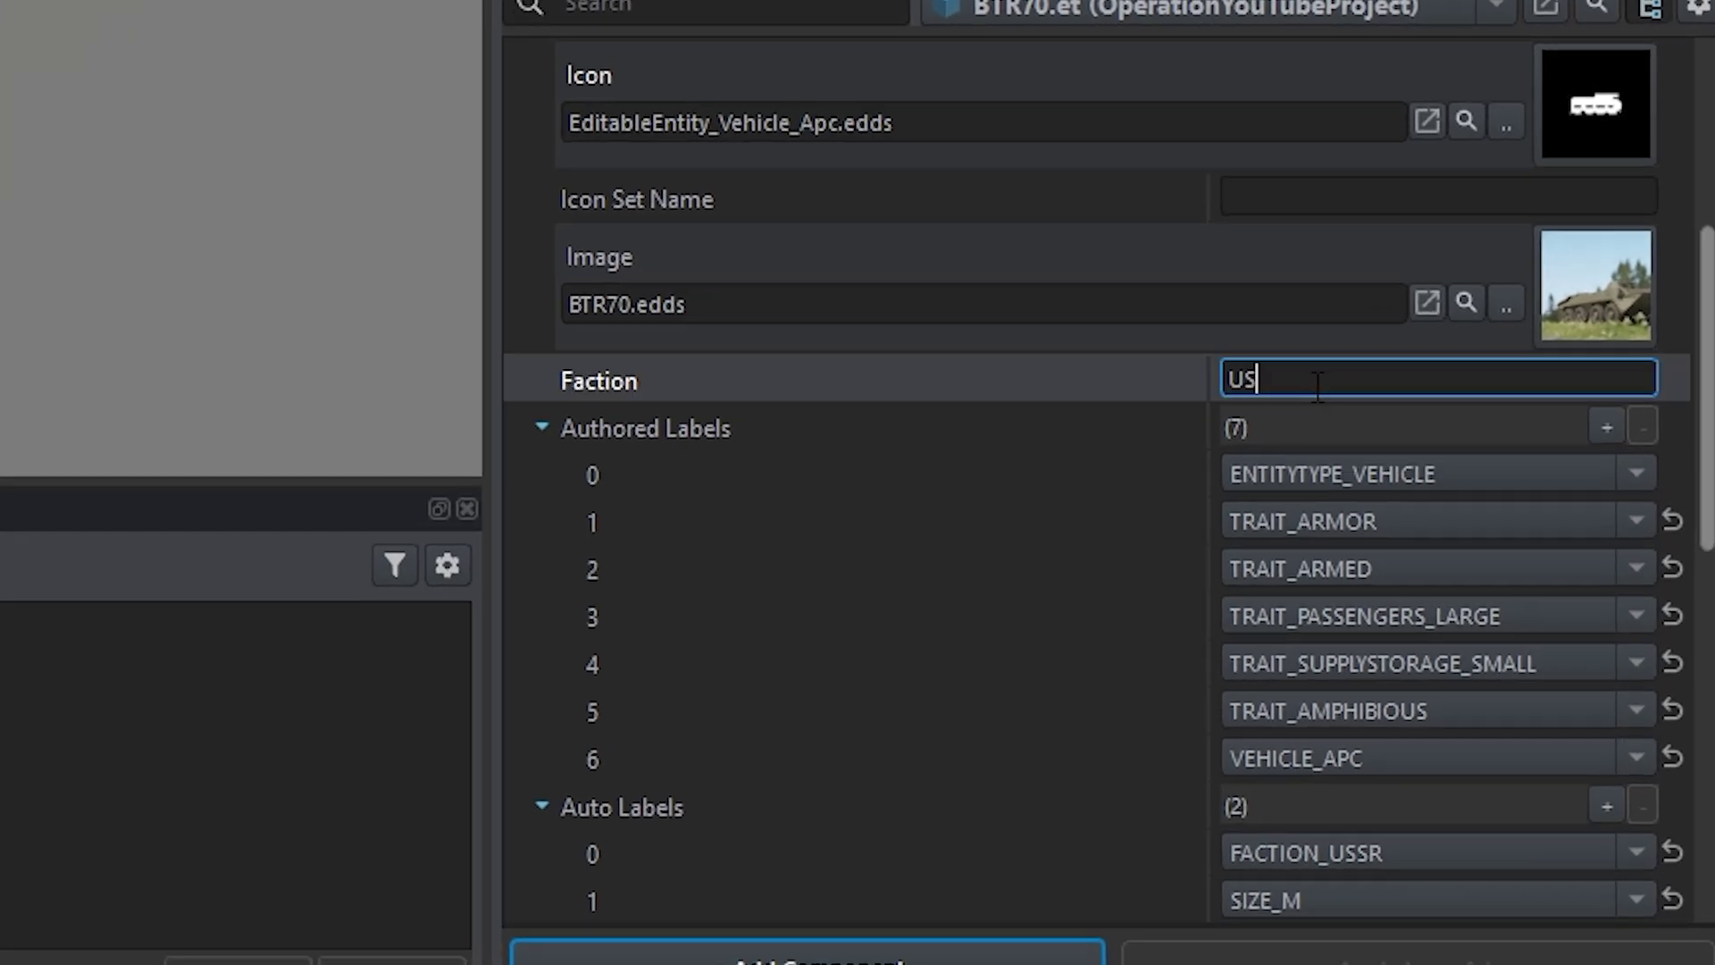
pyautogui.press('Return')
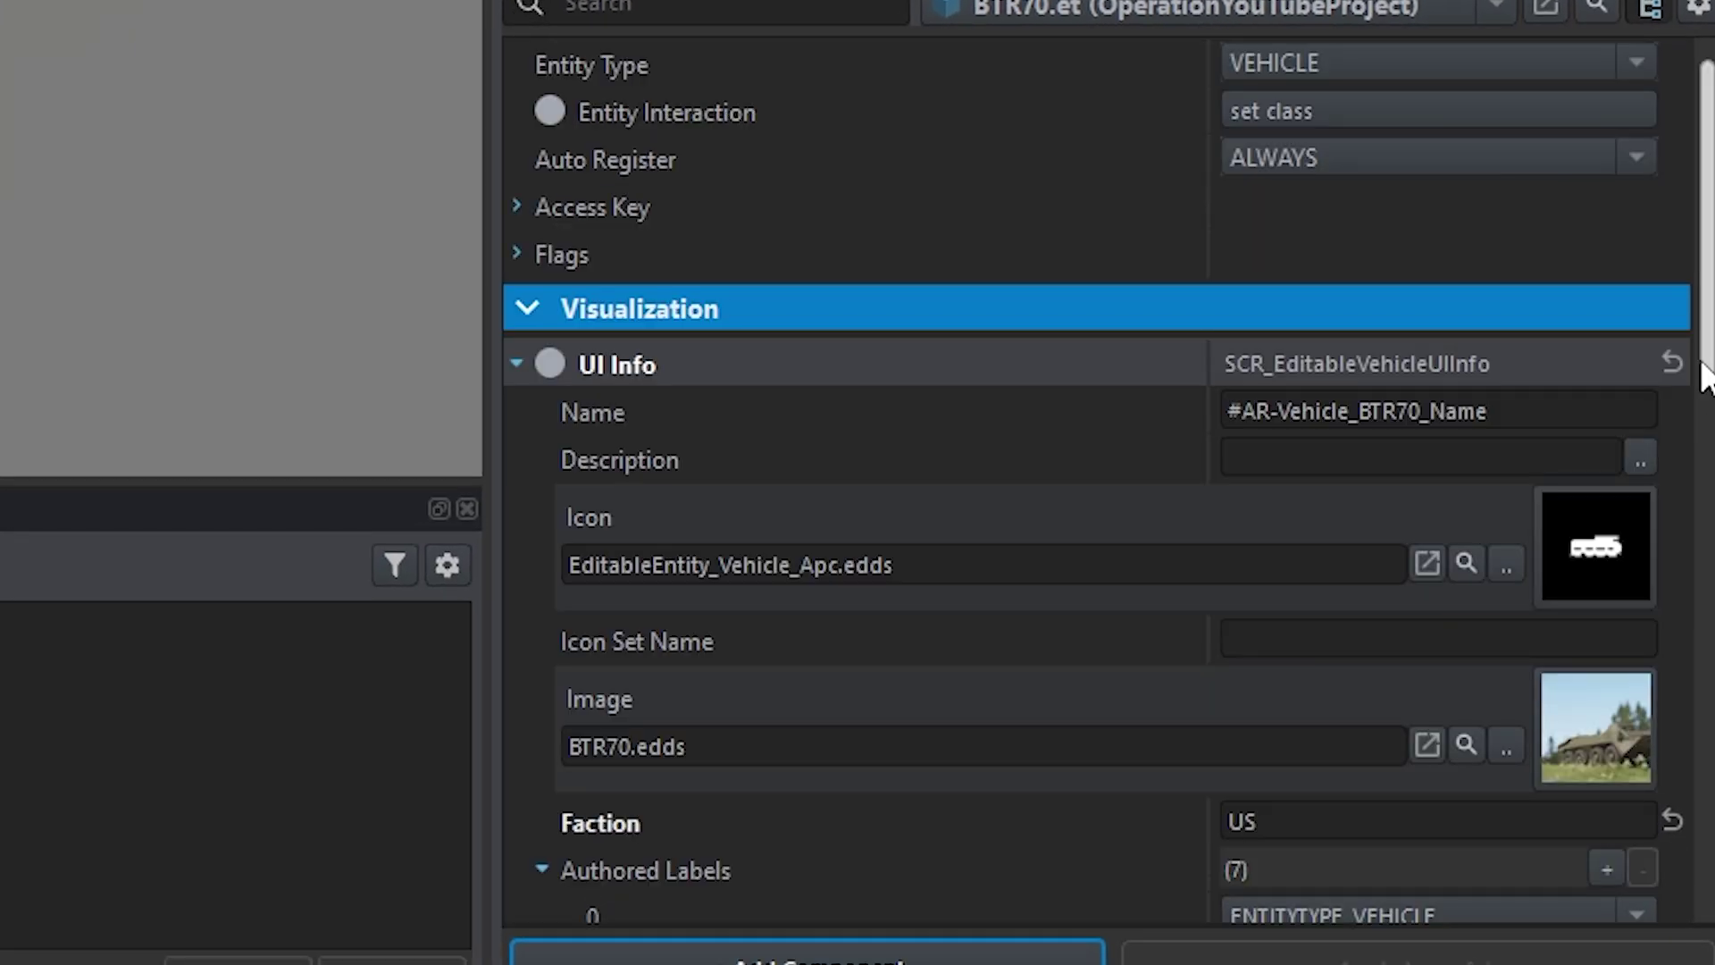
# Step: Change Auto Labels entry 0 of the BTR70's UI Info to FACTION_US
pyautogui.moveTo(1702, 375); pyautogui.dragTo(1707, 432)
pyautogui.scroll(-5, 1596, 457)
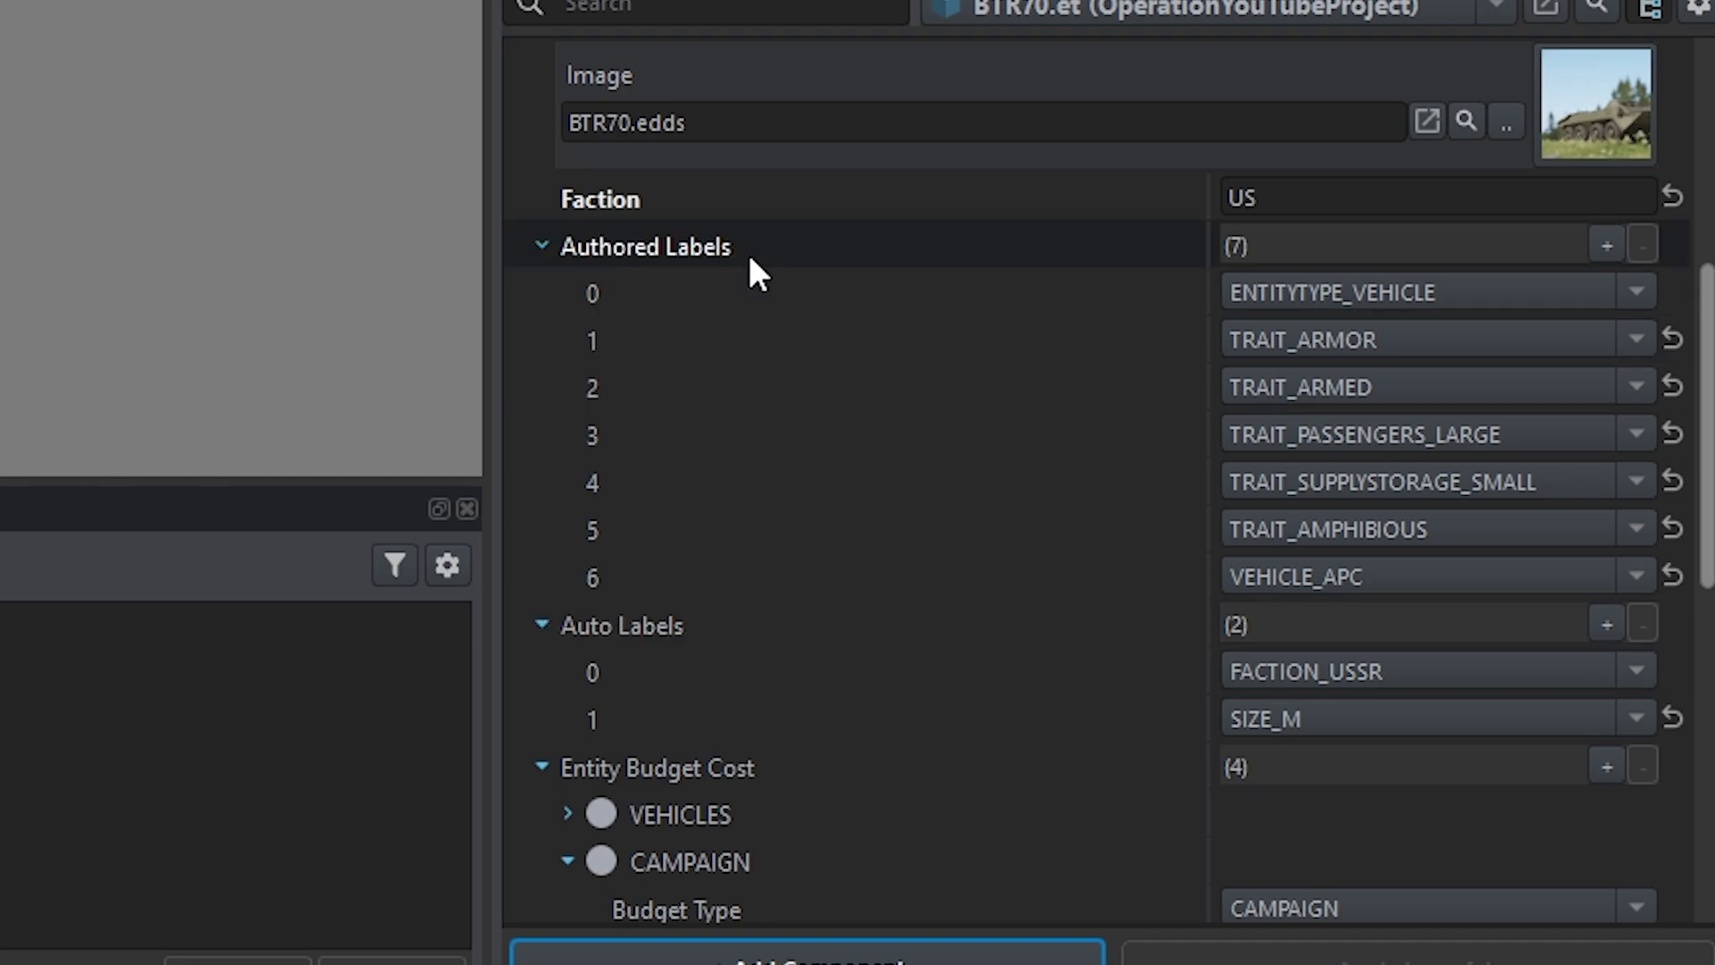
pyautogui.click(1260, 670)
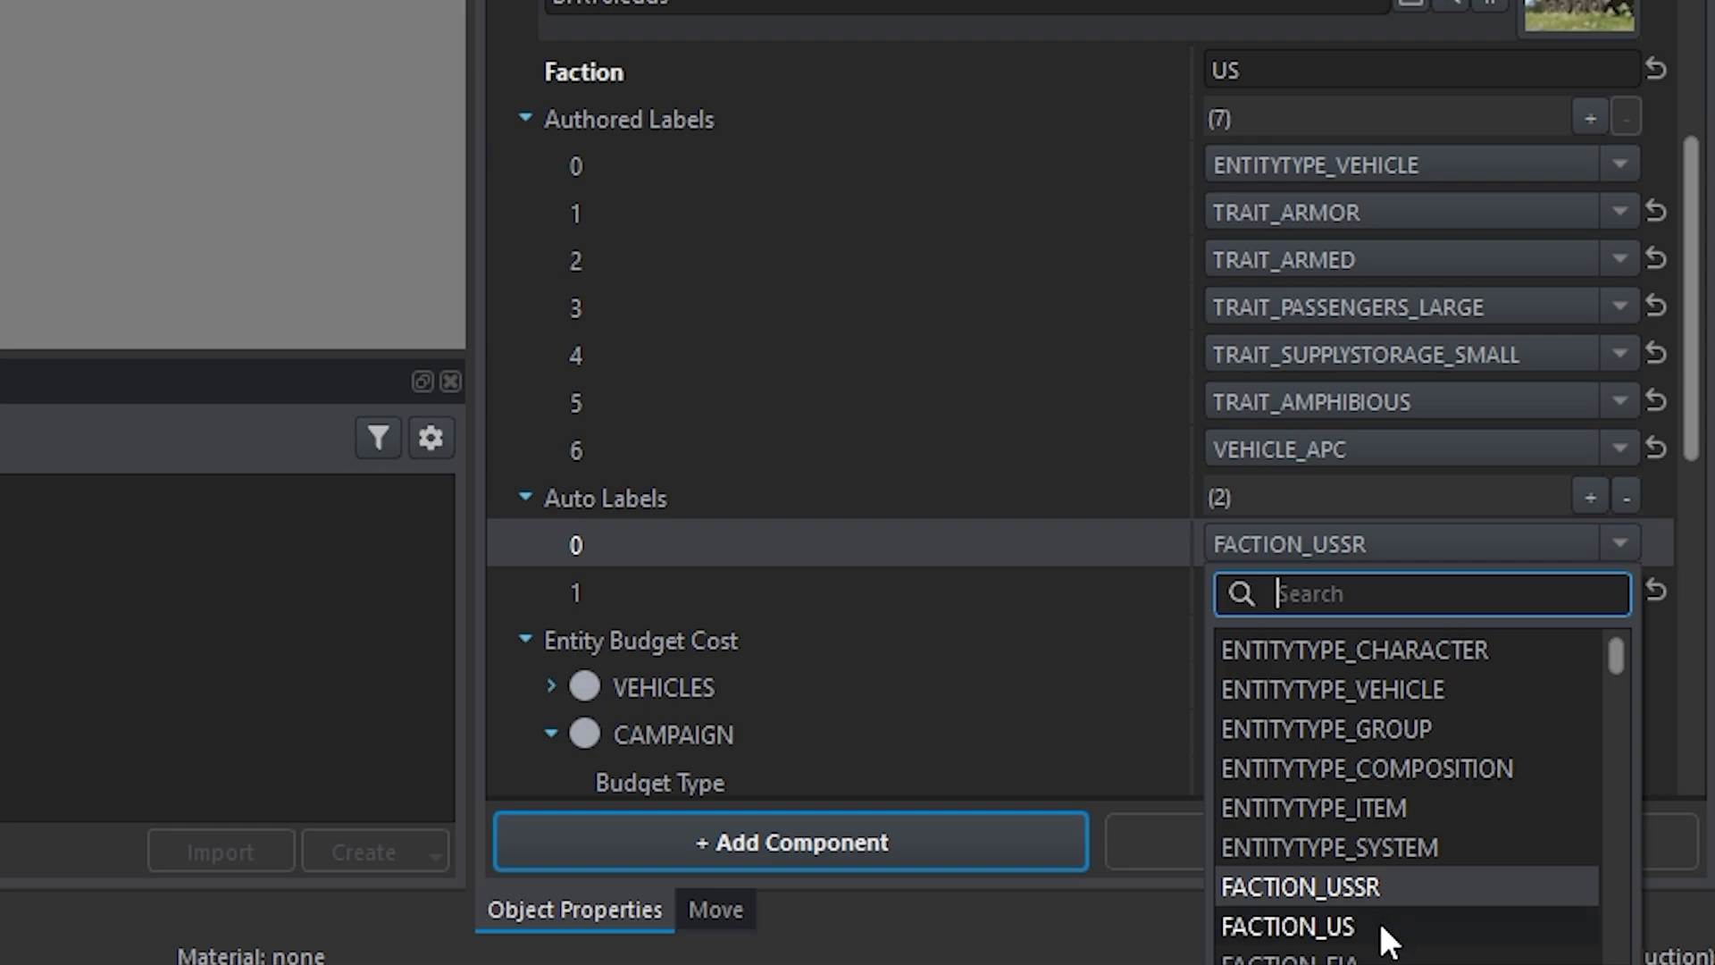
pyautogui.click(1382, 924)
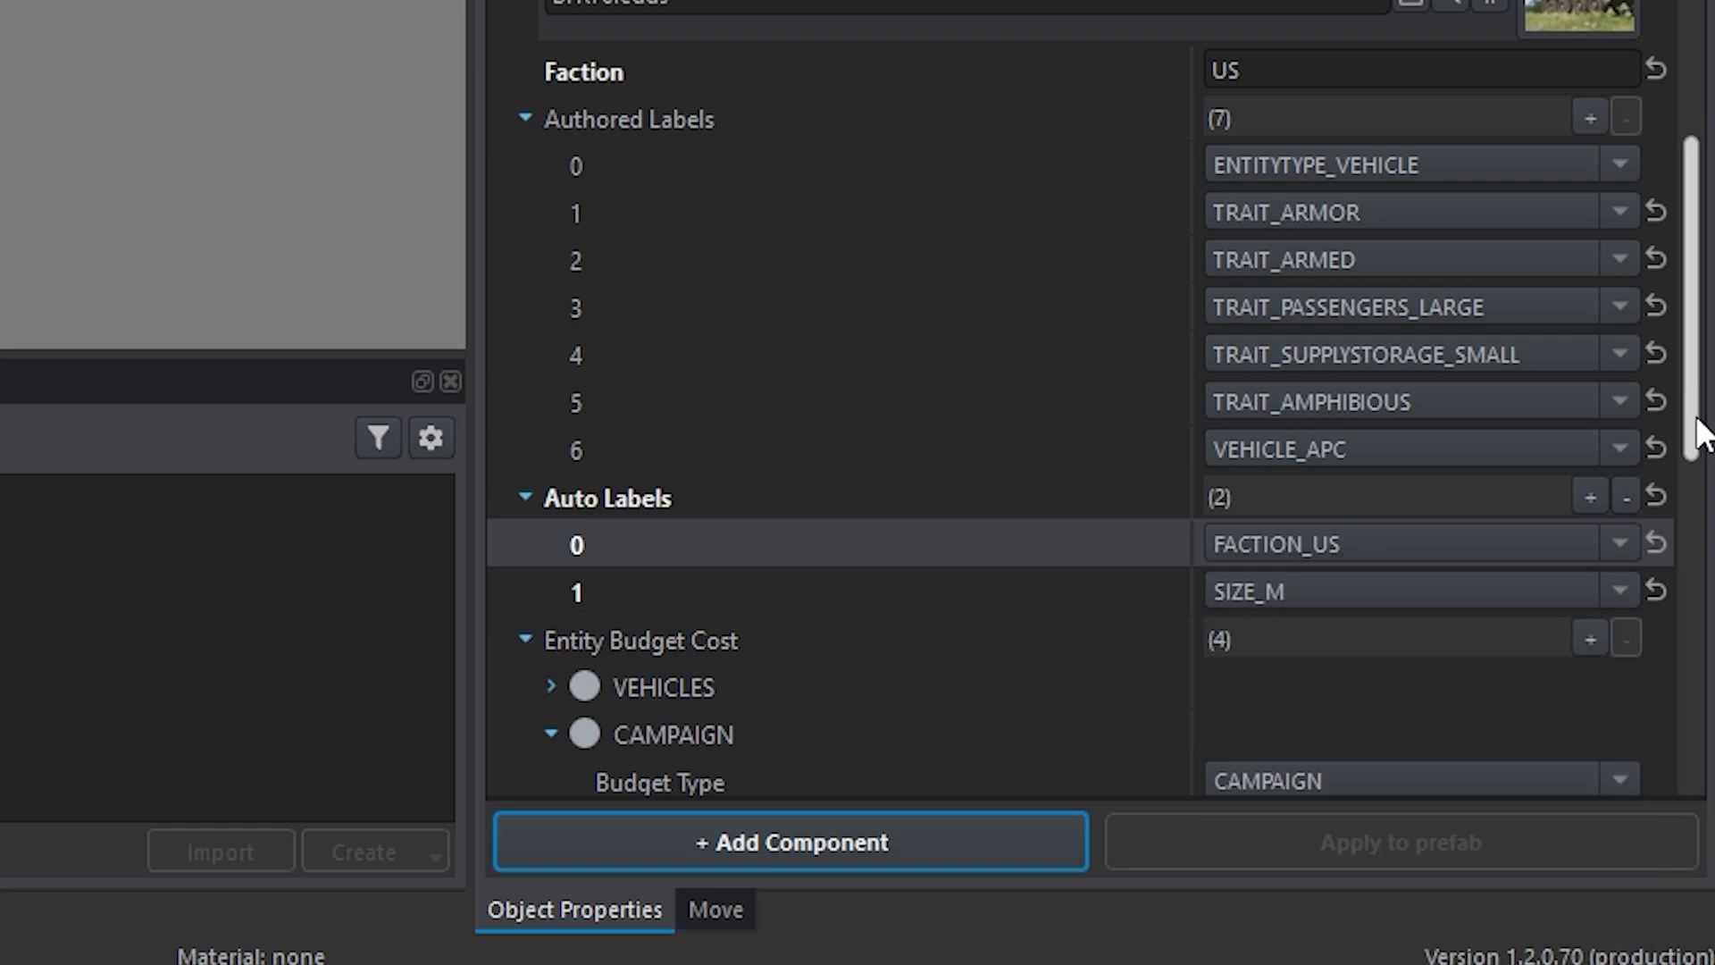
# Step: Set the CAMPAIGN value under Entity Budget Cost to 10 and collapse that entry
pyautogui.scroll(-3, 1194, 448)
pyautogui.click(555, 416)
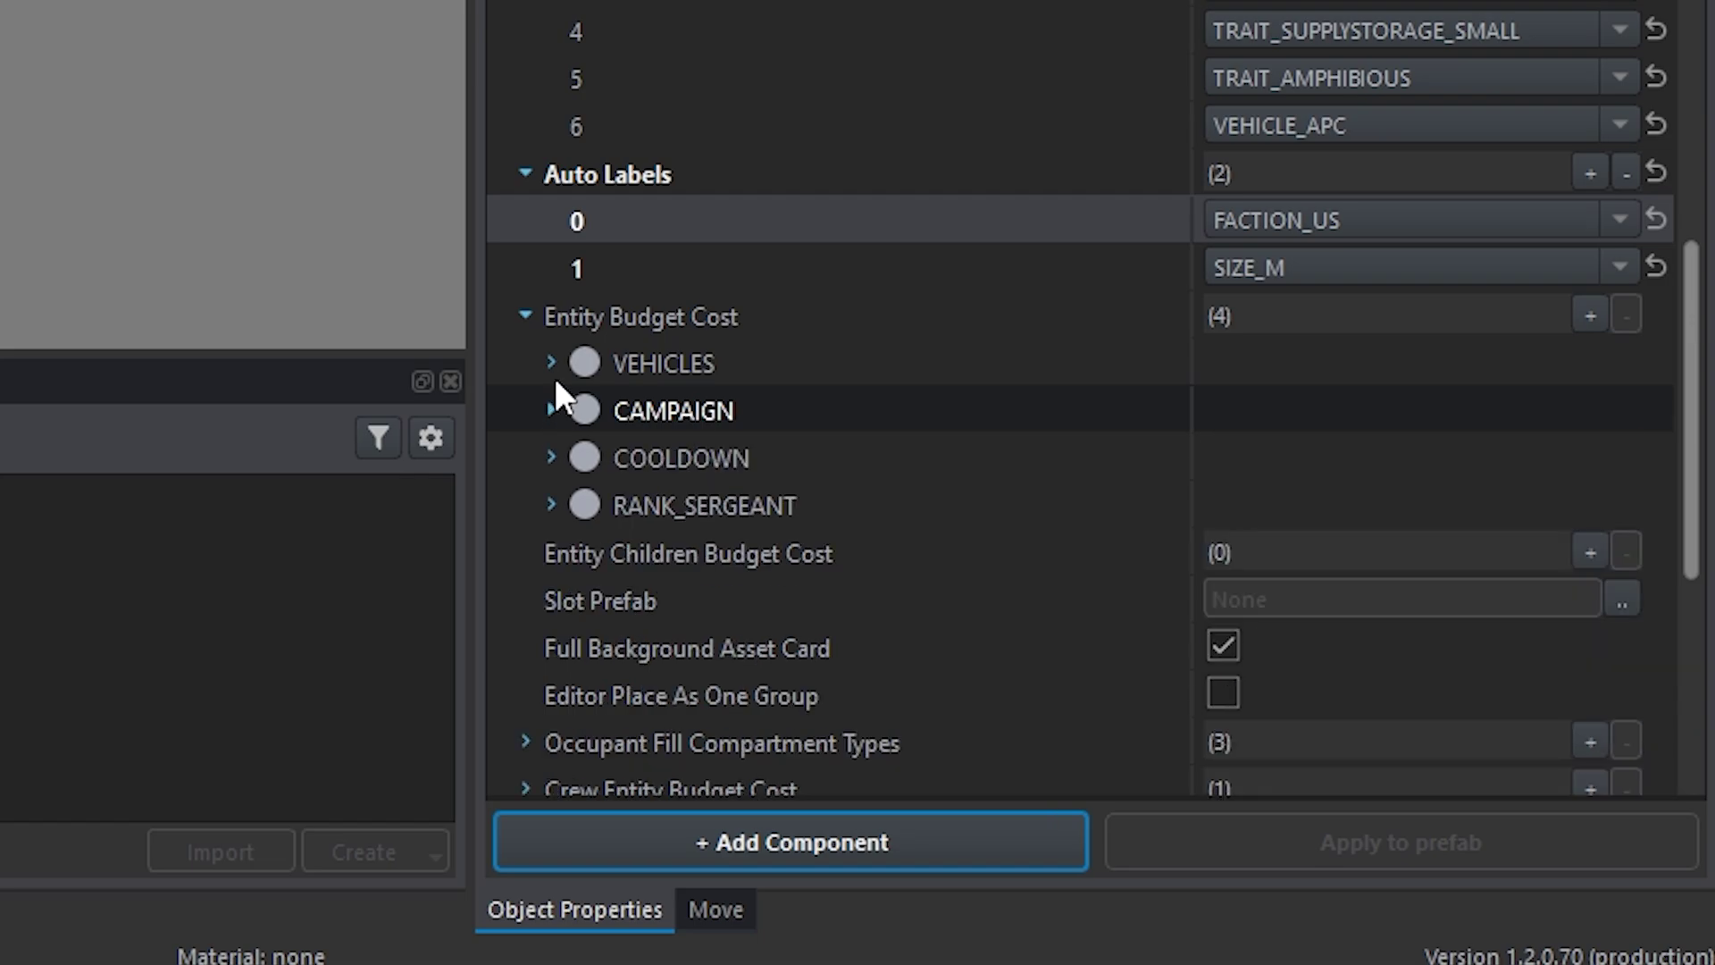
pyautogui.click(554, 370)
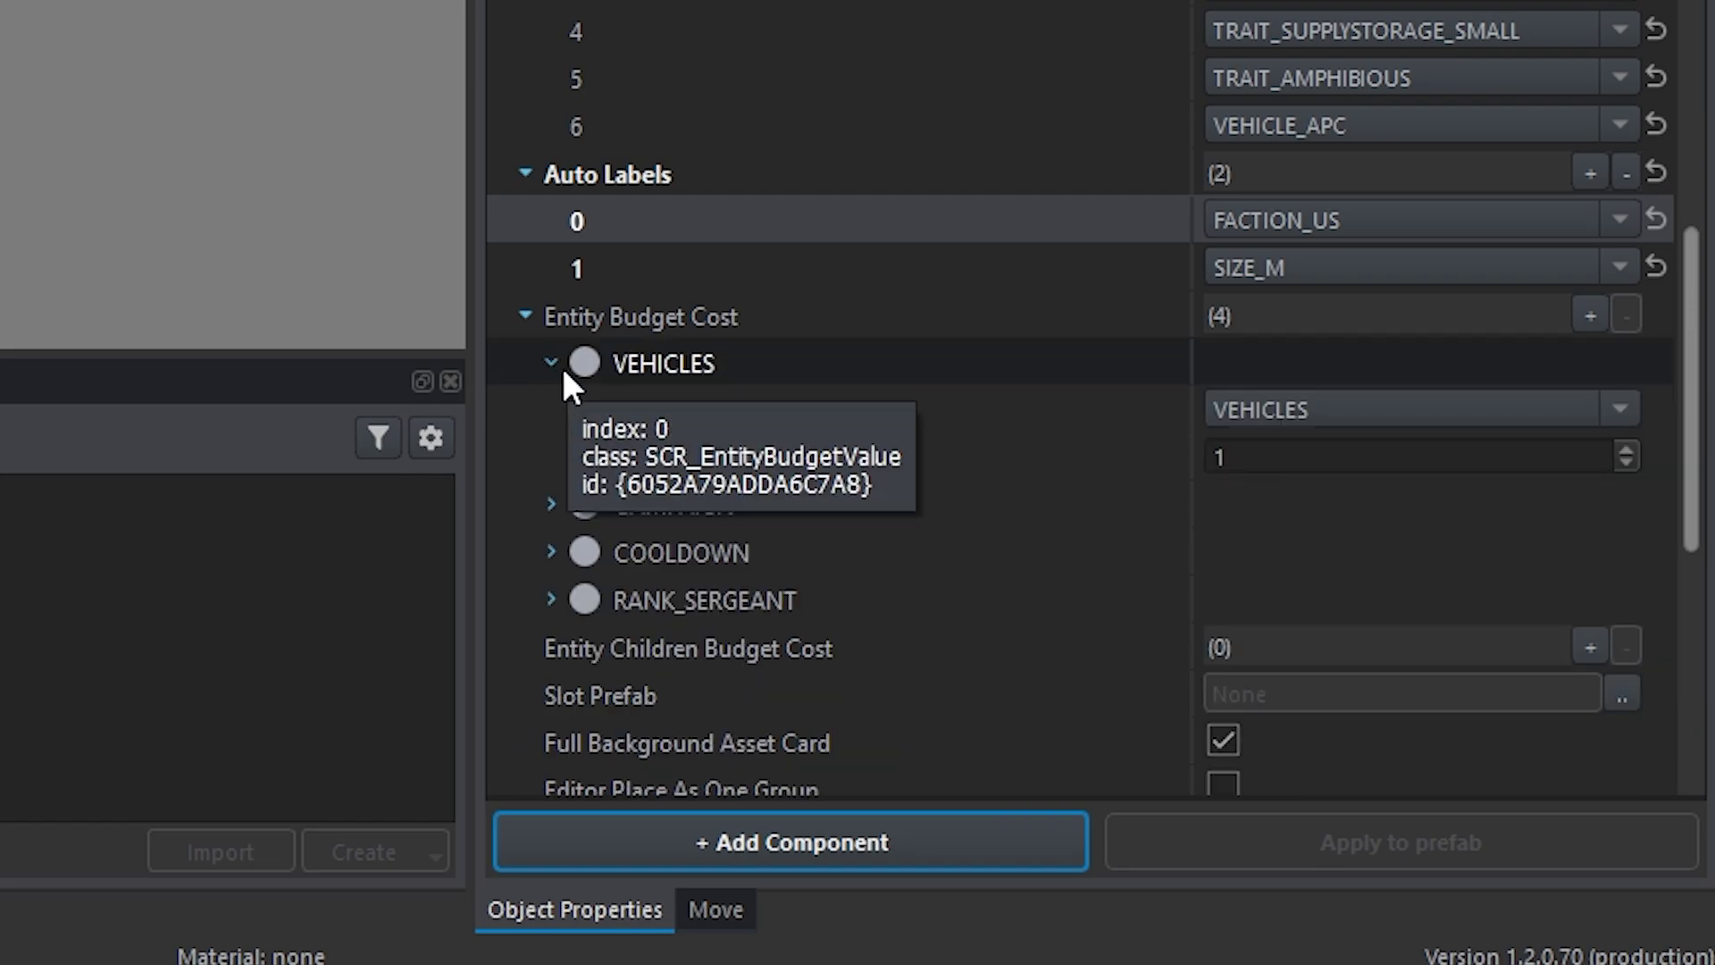
pyautogui.click(561, 363)
pyautogui.click(555, 410)
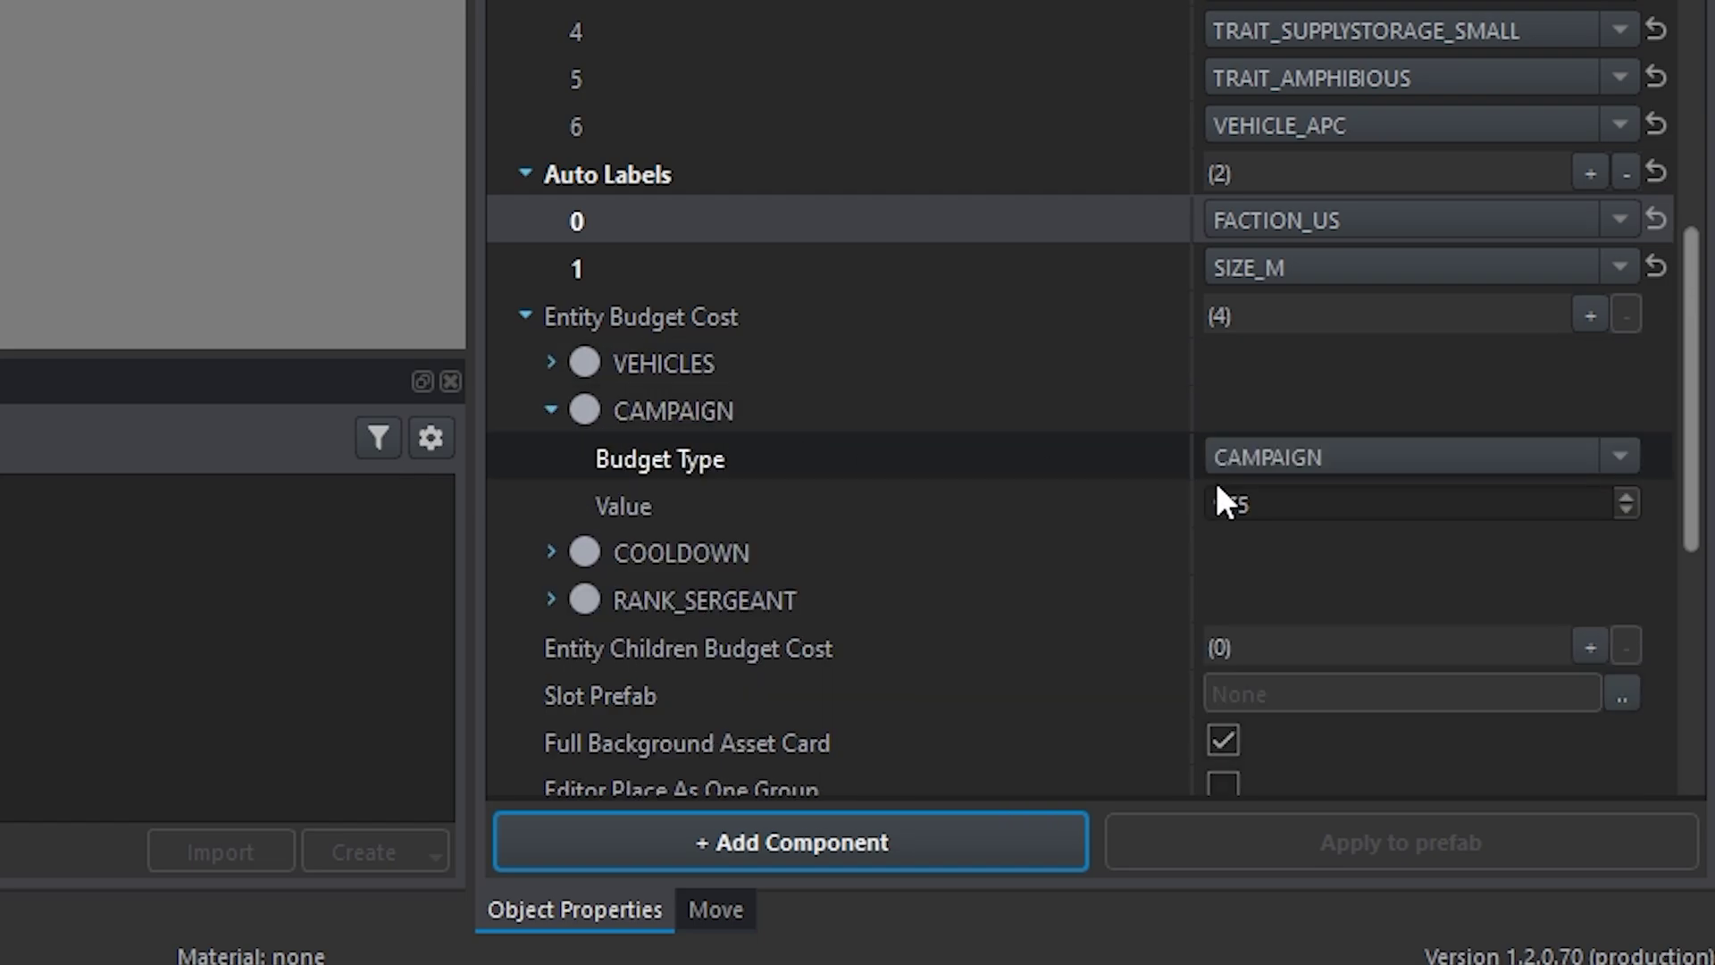
pyautogui.click(1273, 505)
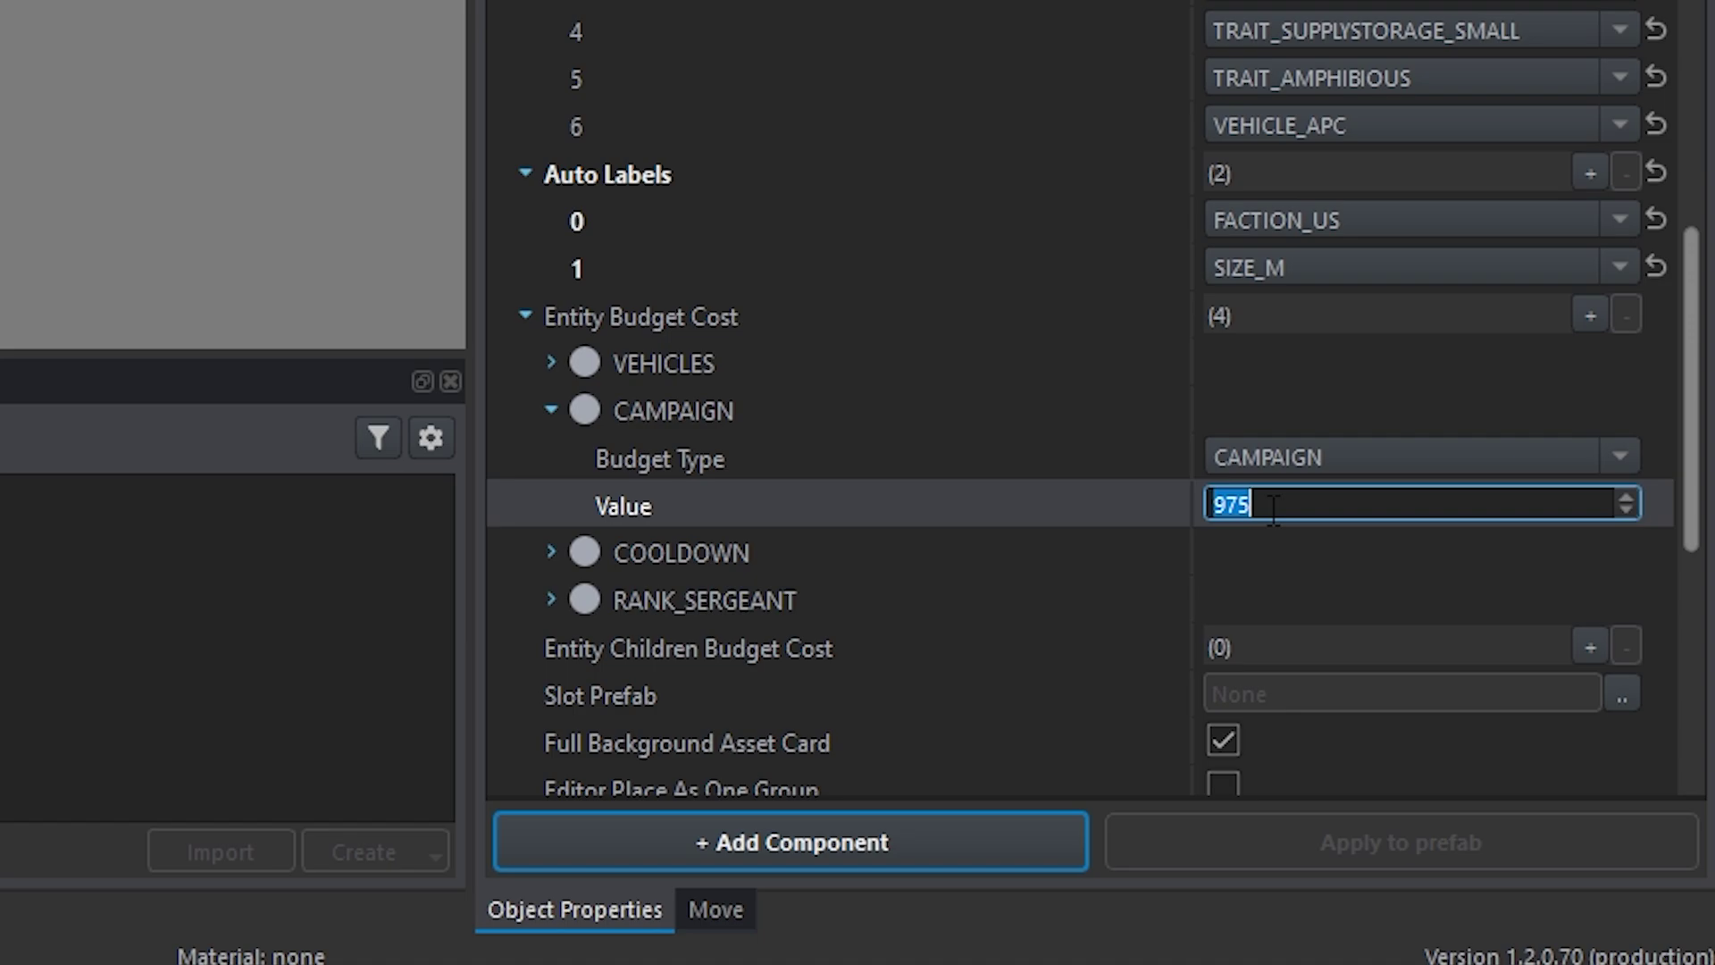
pyautogui.write('10')
pyautogui.click(551, 413)
# Step: Change the RANK_SERGEANT entry under Entity Budget Cost to budget type RANK_PRIVATE with a value of 1
pyautogui.click(551, 505)
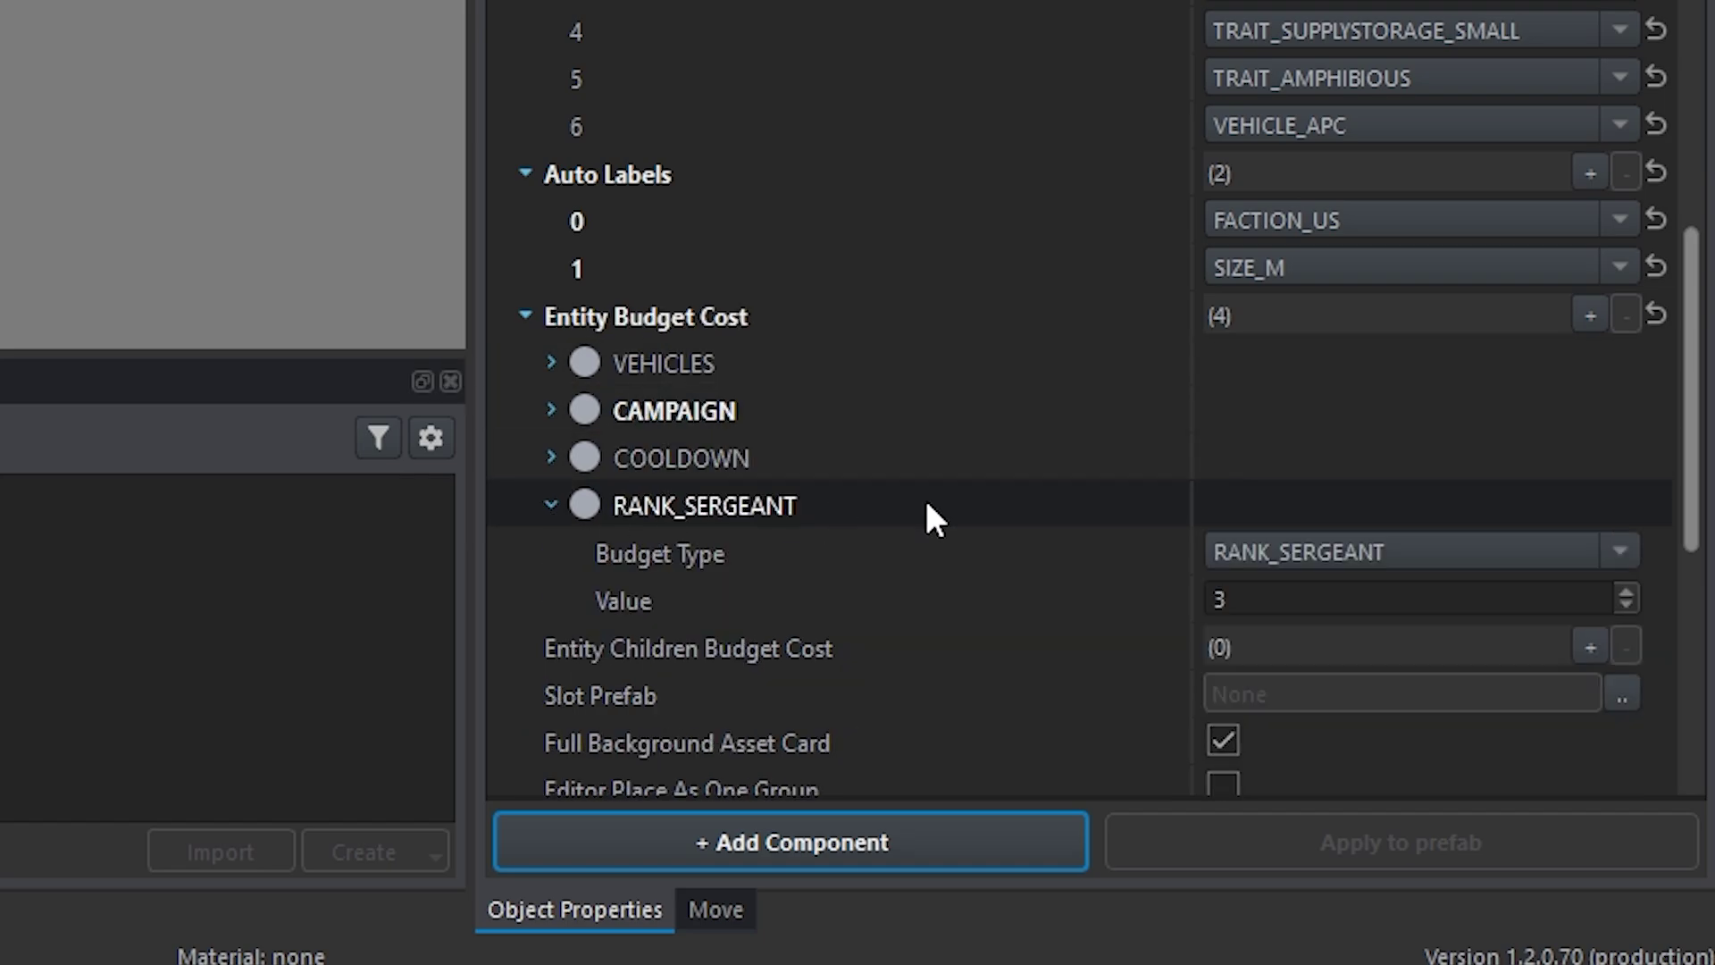
pyautogui.click(1285, 554)
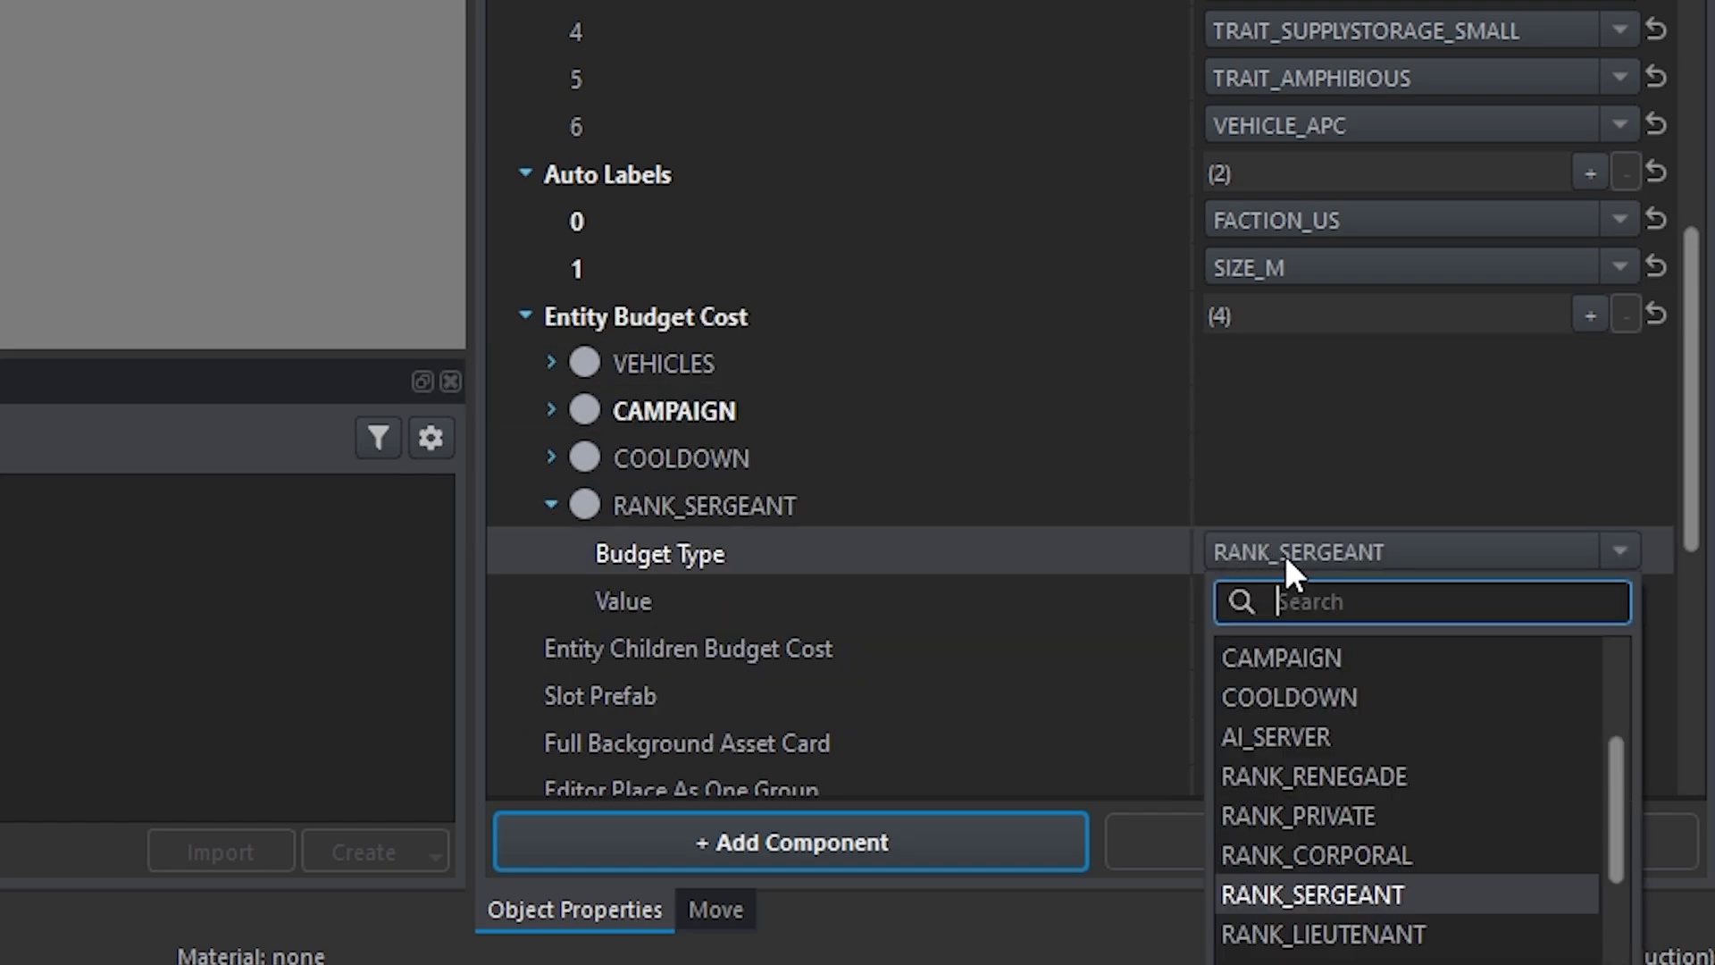
pyautogui.click(1401, 816)
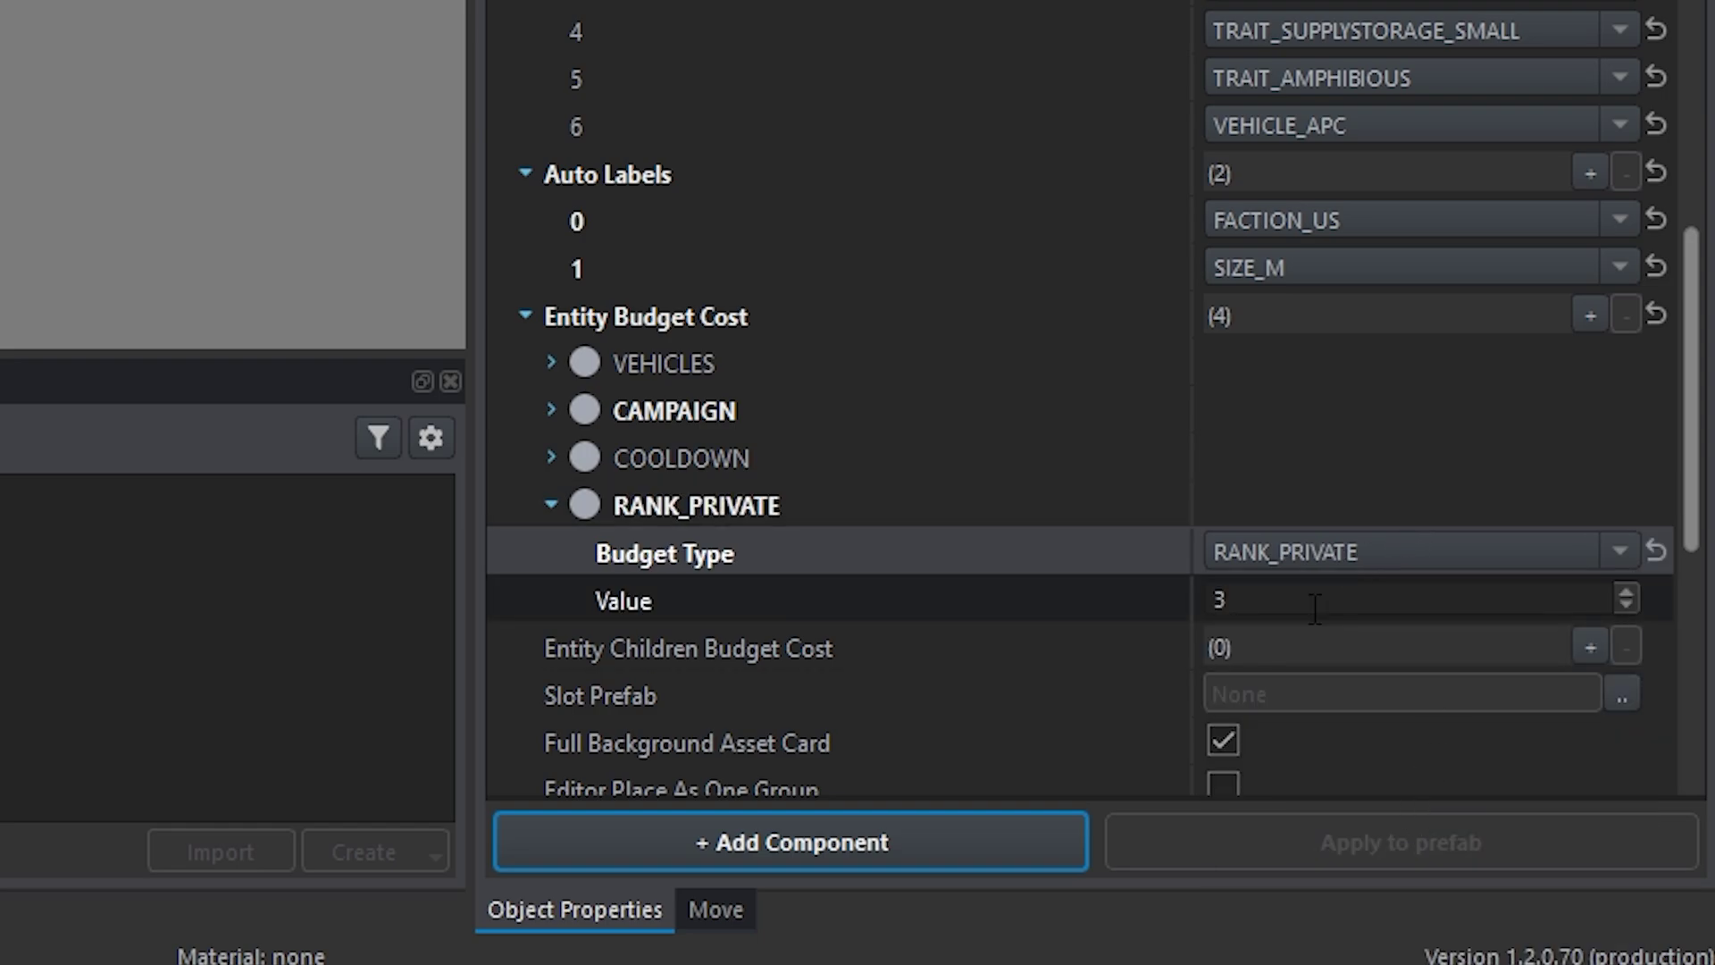
pyautogui.click(1284, 598)
pyautogui.write('1')
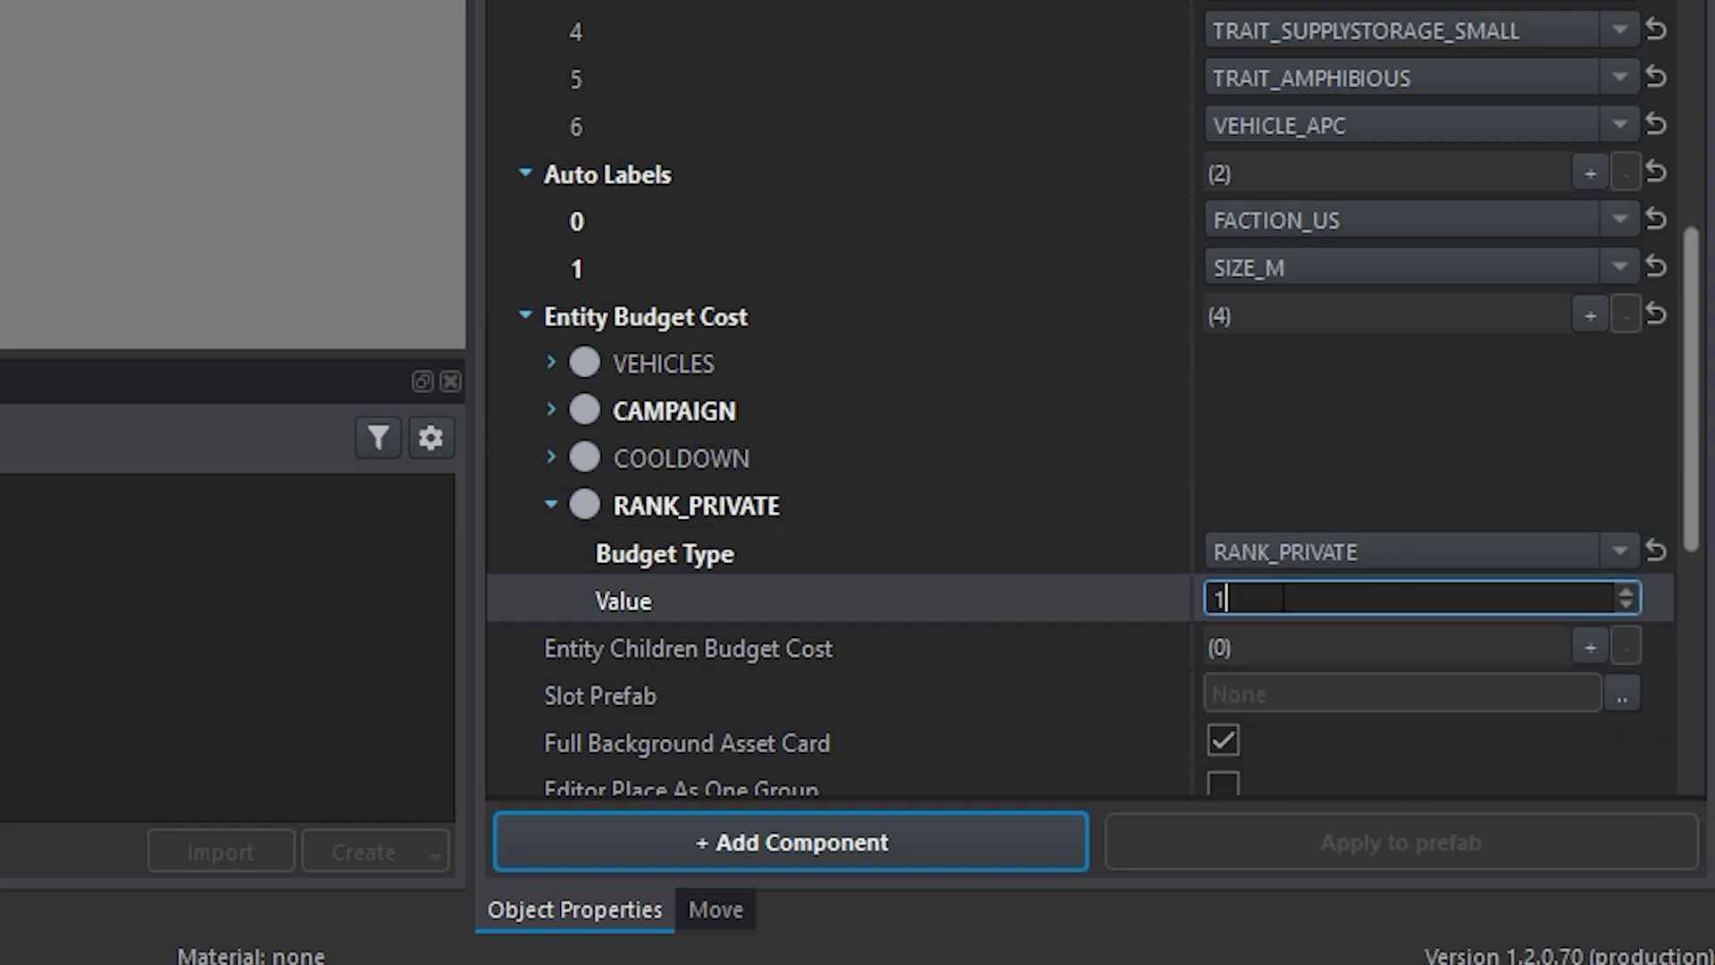
pyautogui.press('Return')
# Step: Look through the rank options offered for the RANK_PRIVATE entry's Budget Type, keep the selection and collapse the entry
pyautogui.click(1340, 560)
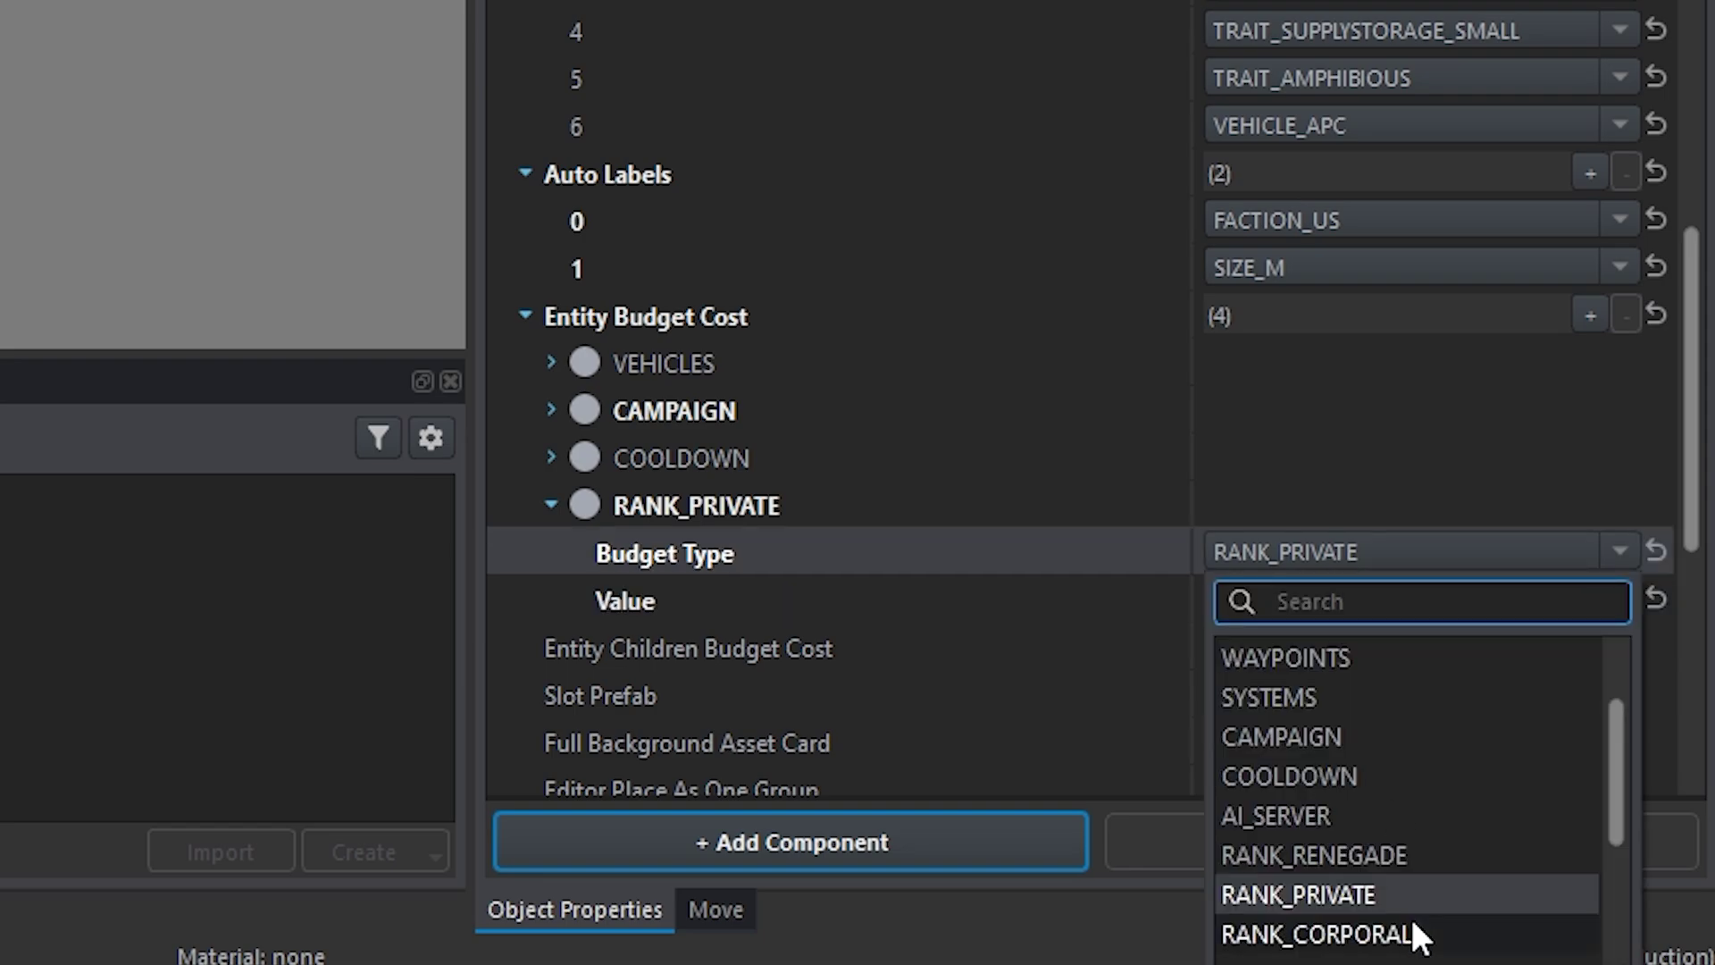
pyautogui.scroll(-2, 1429, 885)
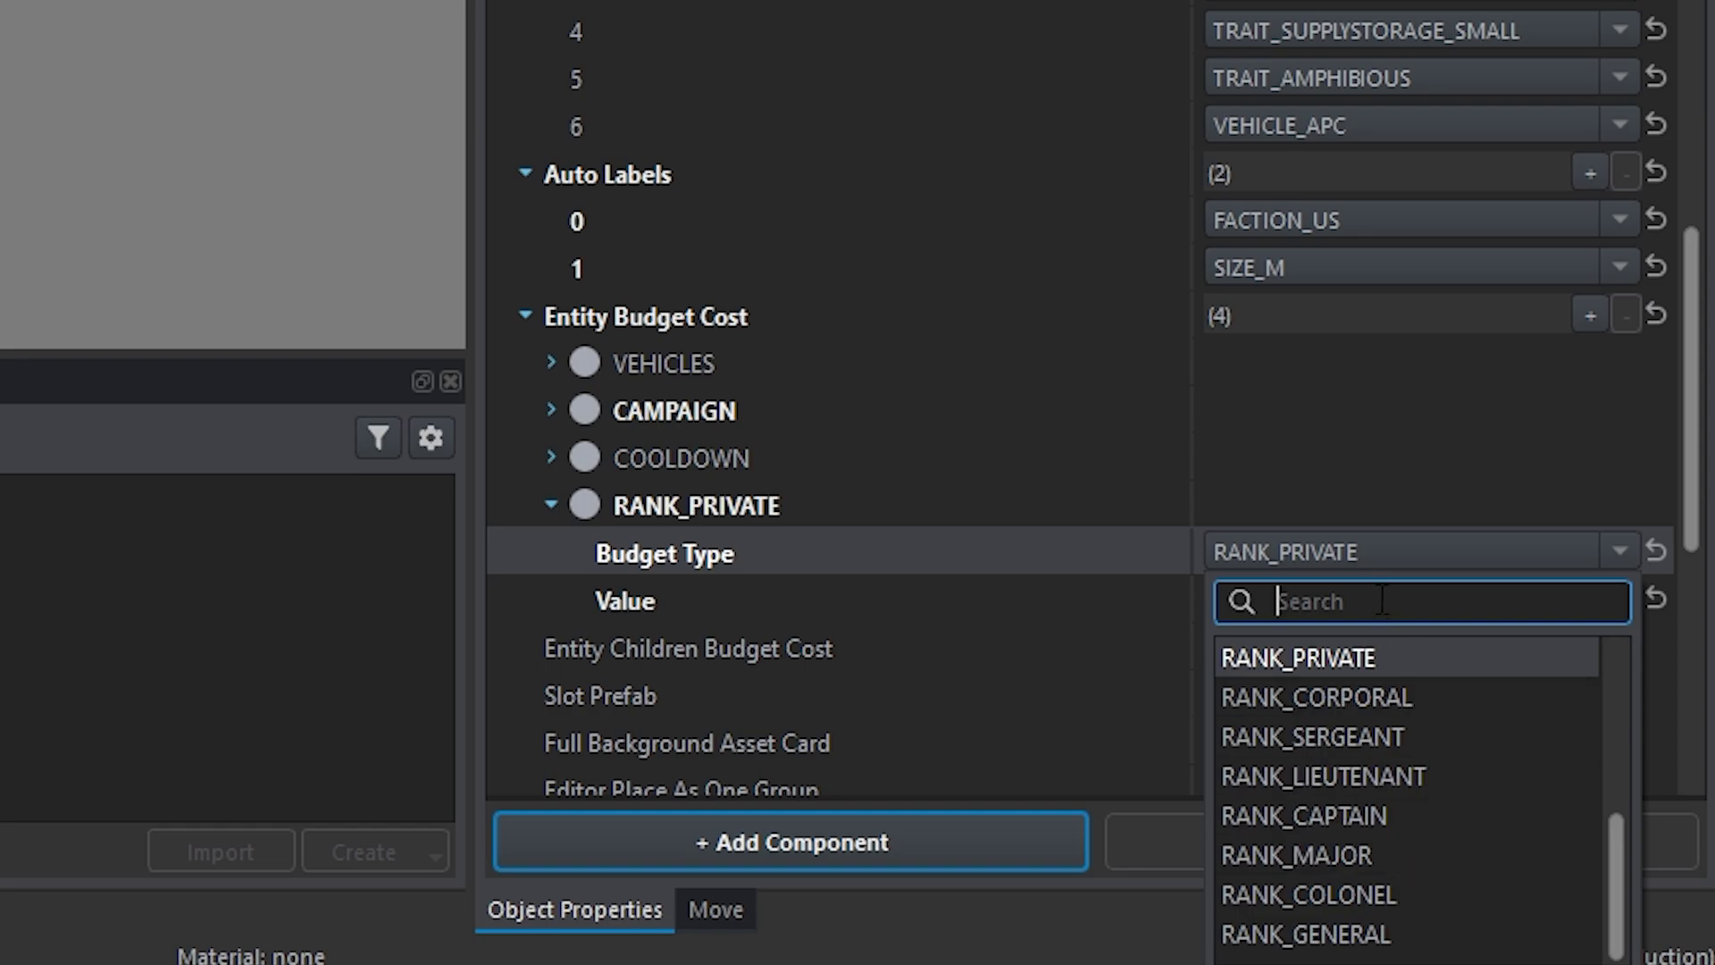
pyautogui.press('Escape')
pyautogui.click(1344, 610)
pyautogui.click(1349, 555)
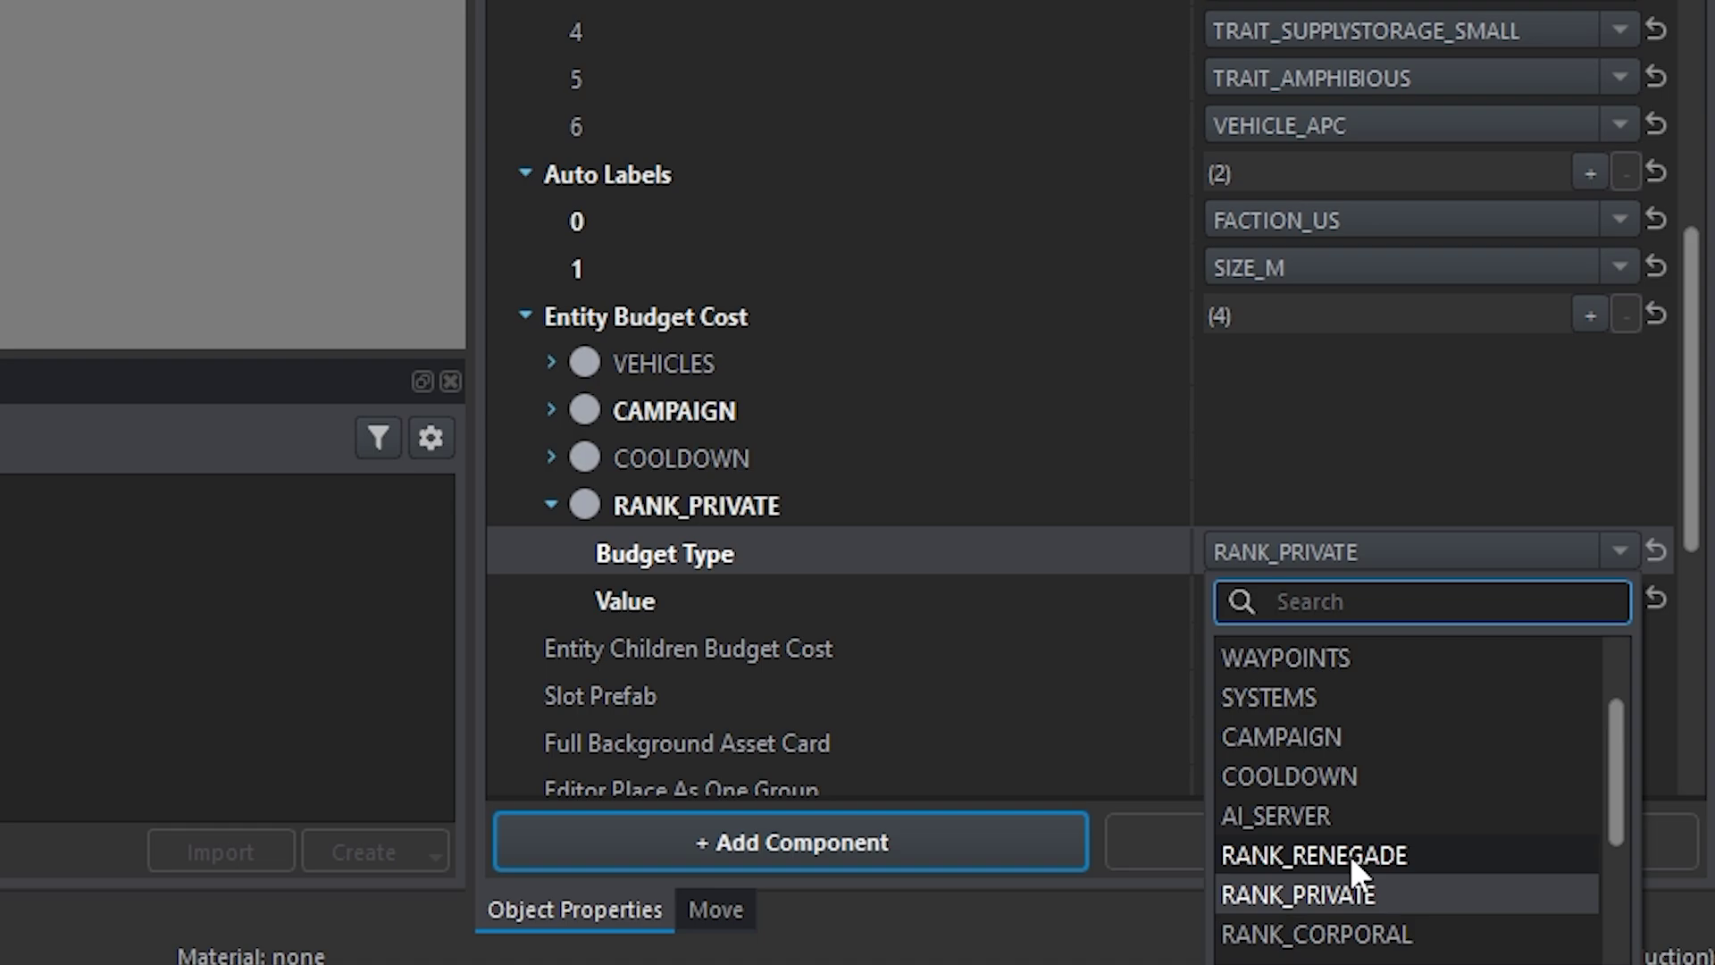
pyautogui.click(1341, 562)
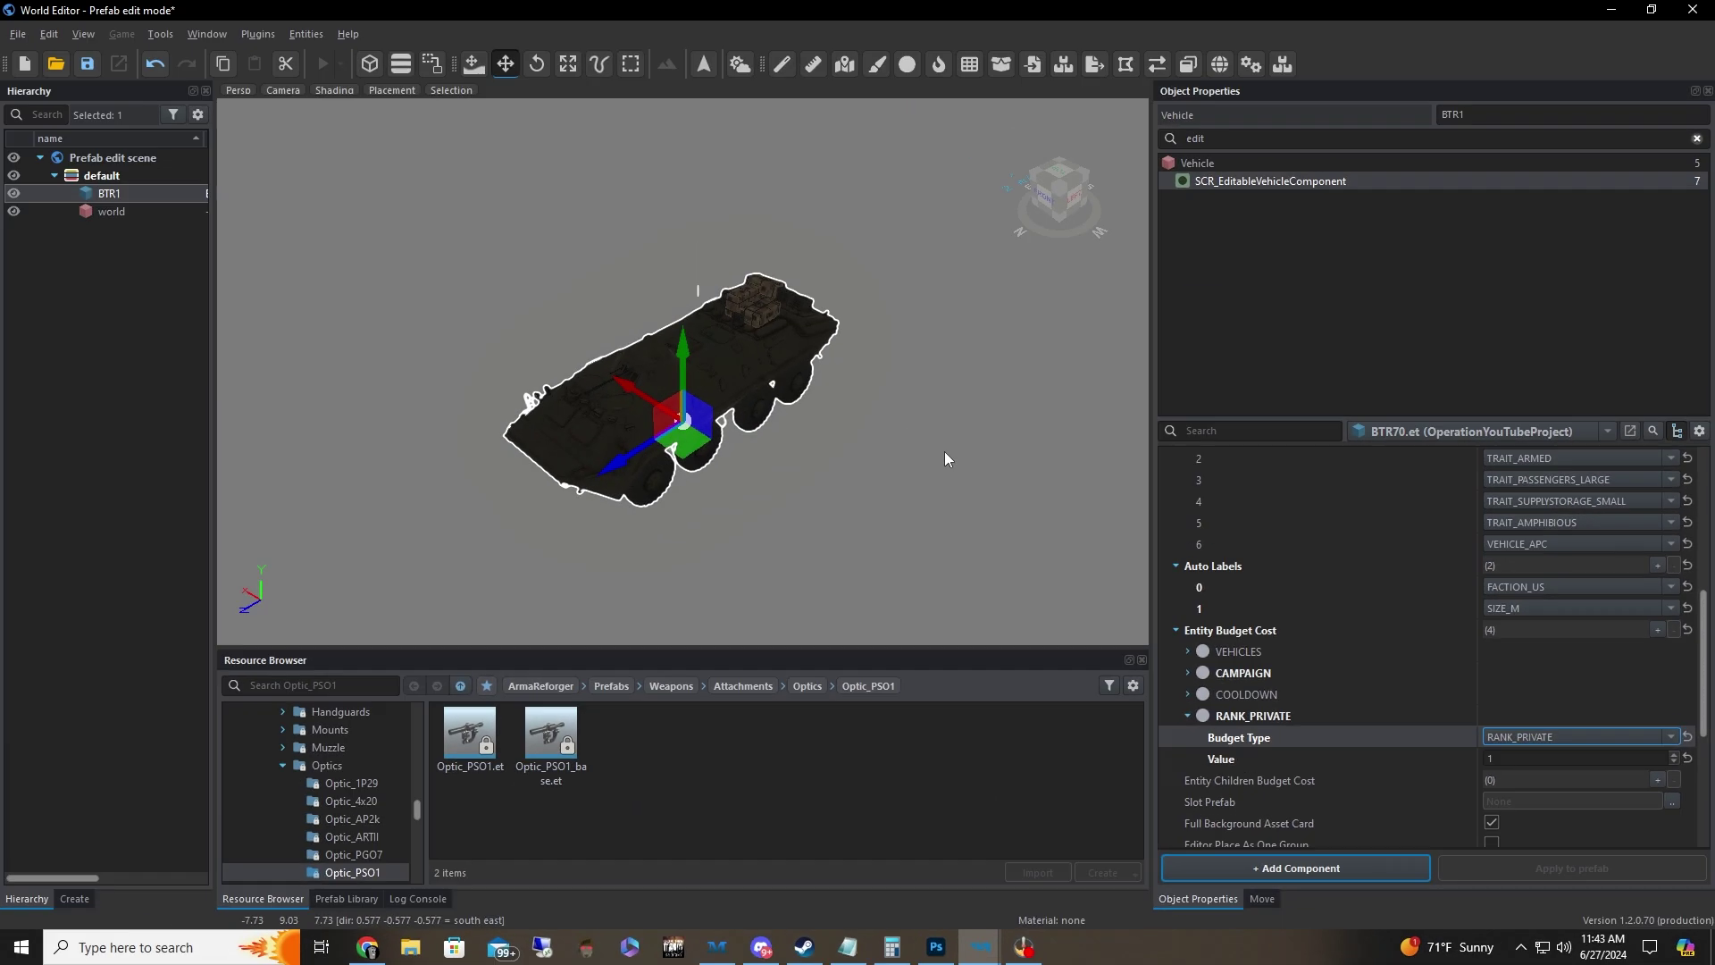
pyautogui.click(1187, 715)
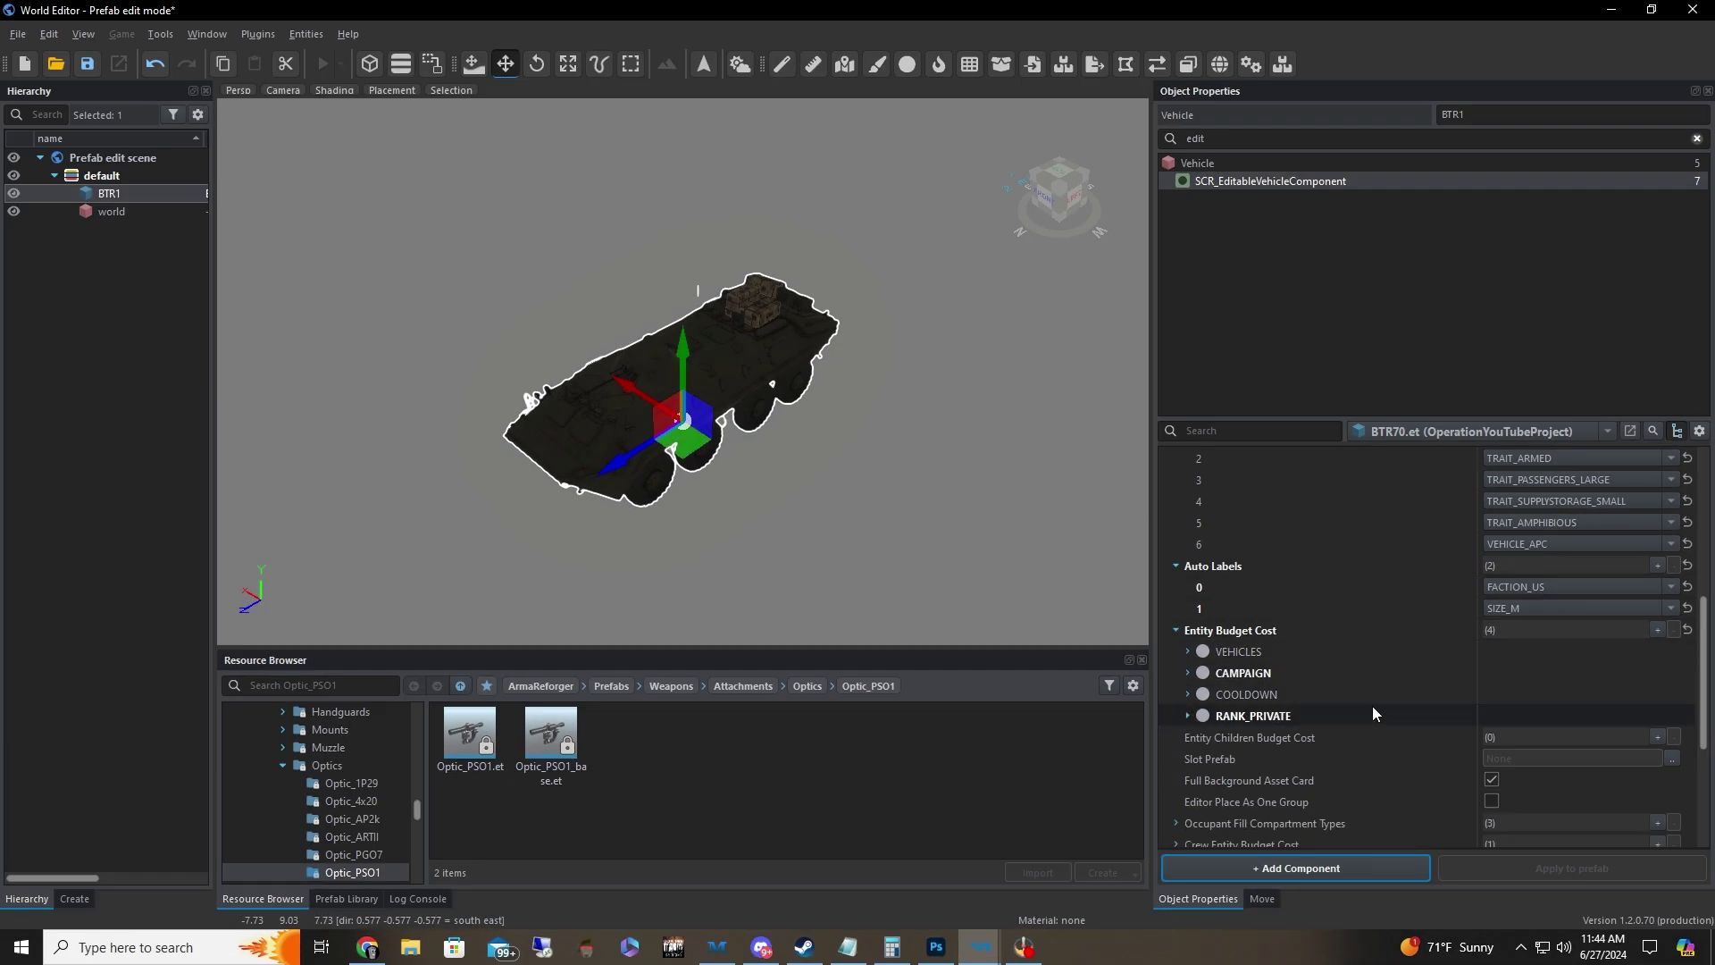
# Step: Filter the BTR70's components by "faction", set Faction affiliation in SCR_VehicleFactionAffiliationComponent to US and save the prefab
pyautogui.doubleClick(1242, 141)
pyautogui.write('faction')
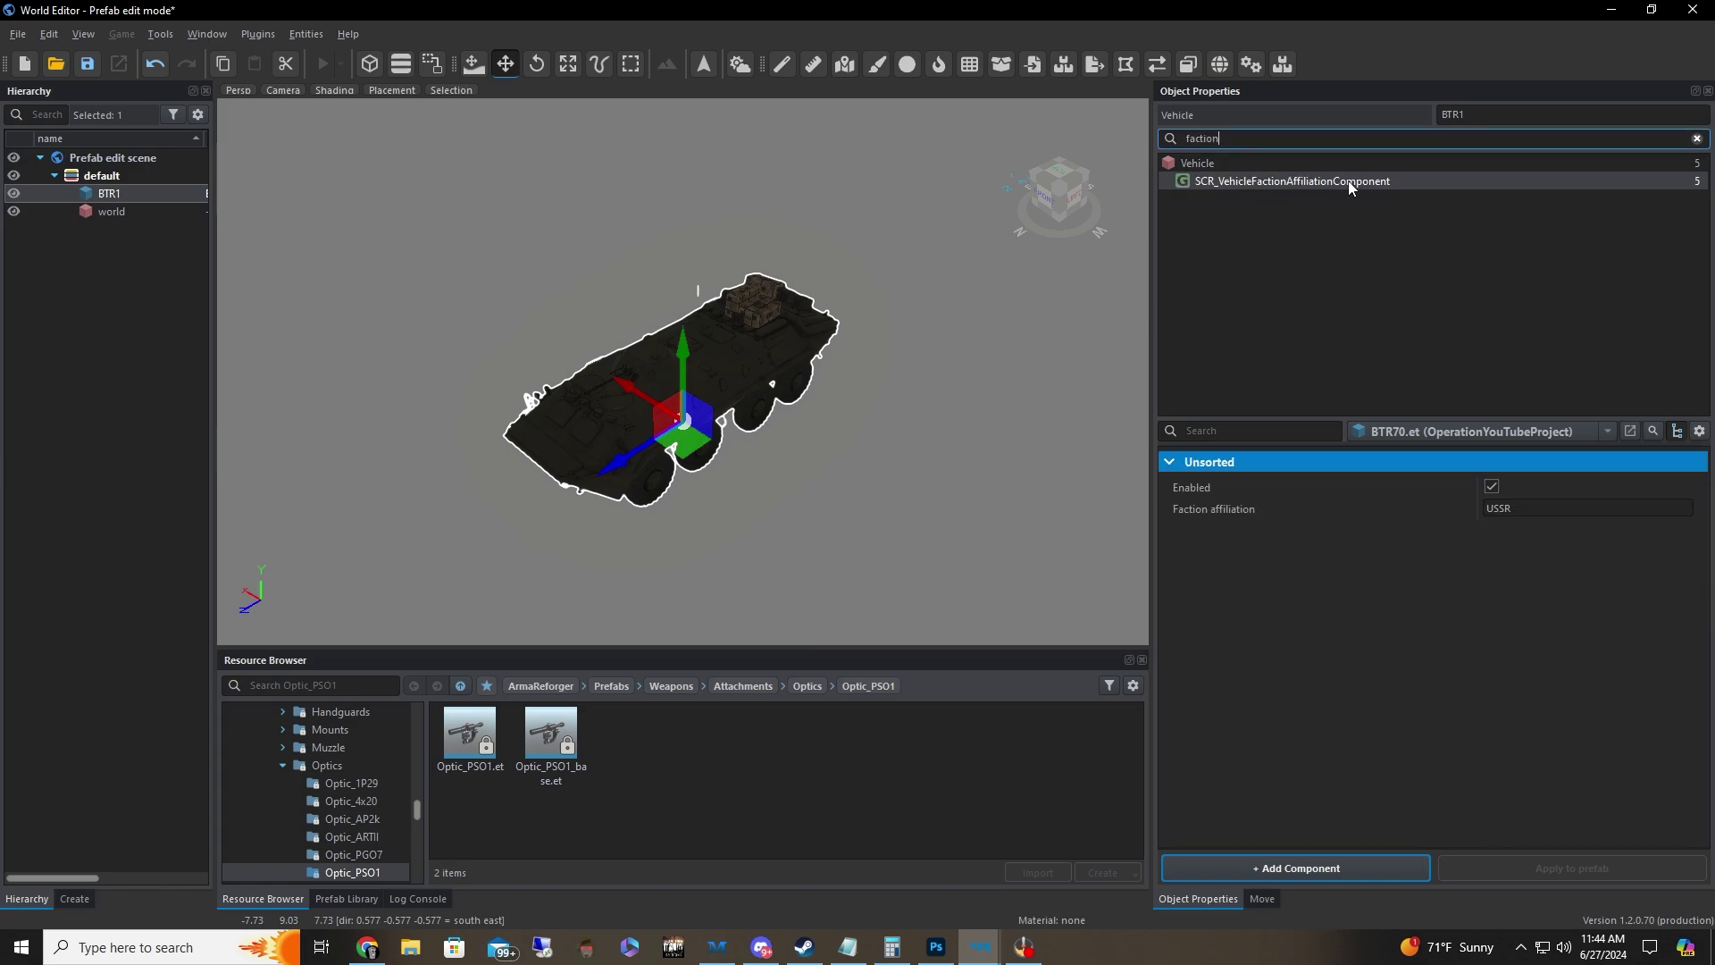
pyautogui.click(1530, 506)
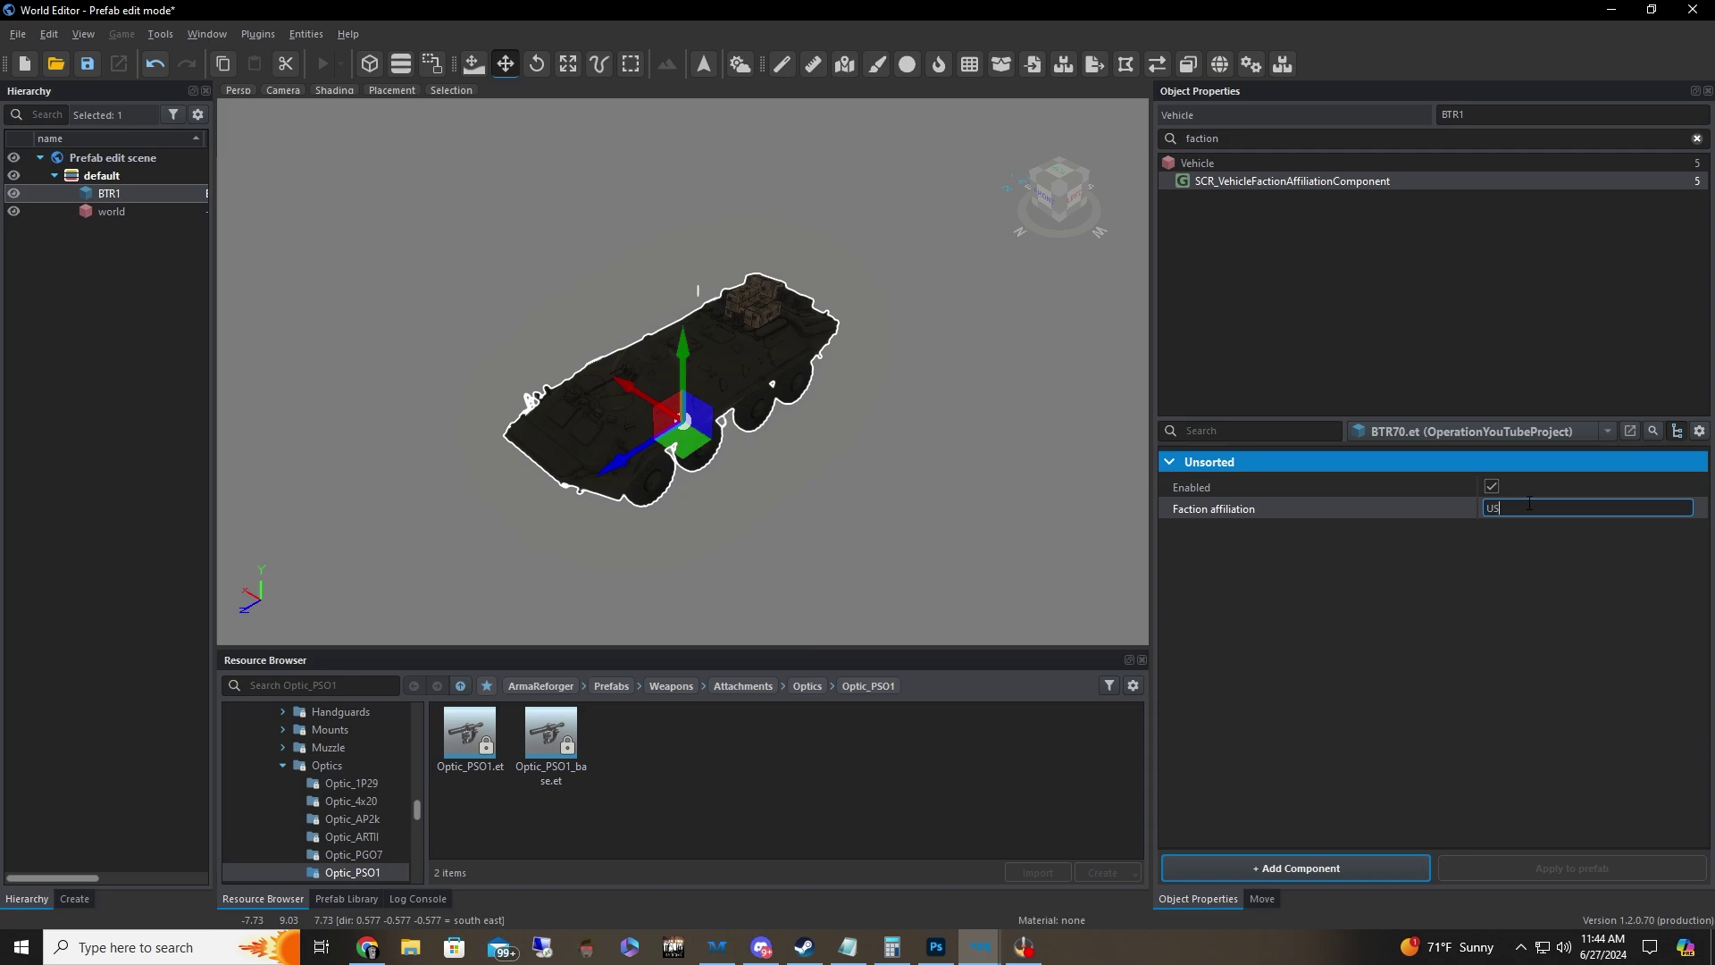
pyautogui.write('US')
pyautogui.click(17, 34)
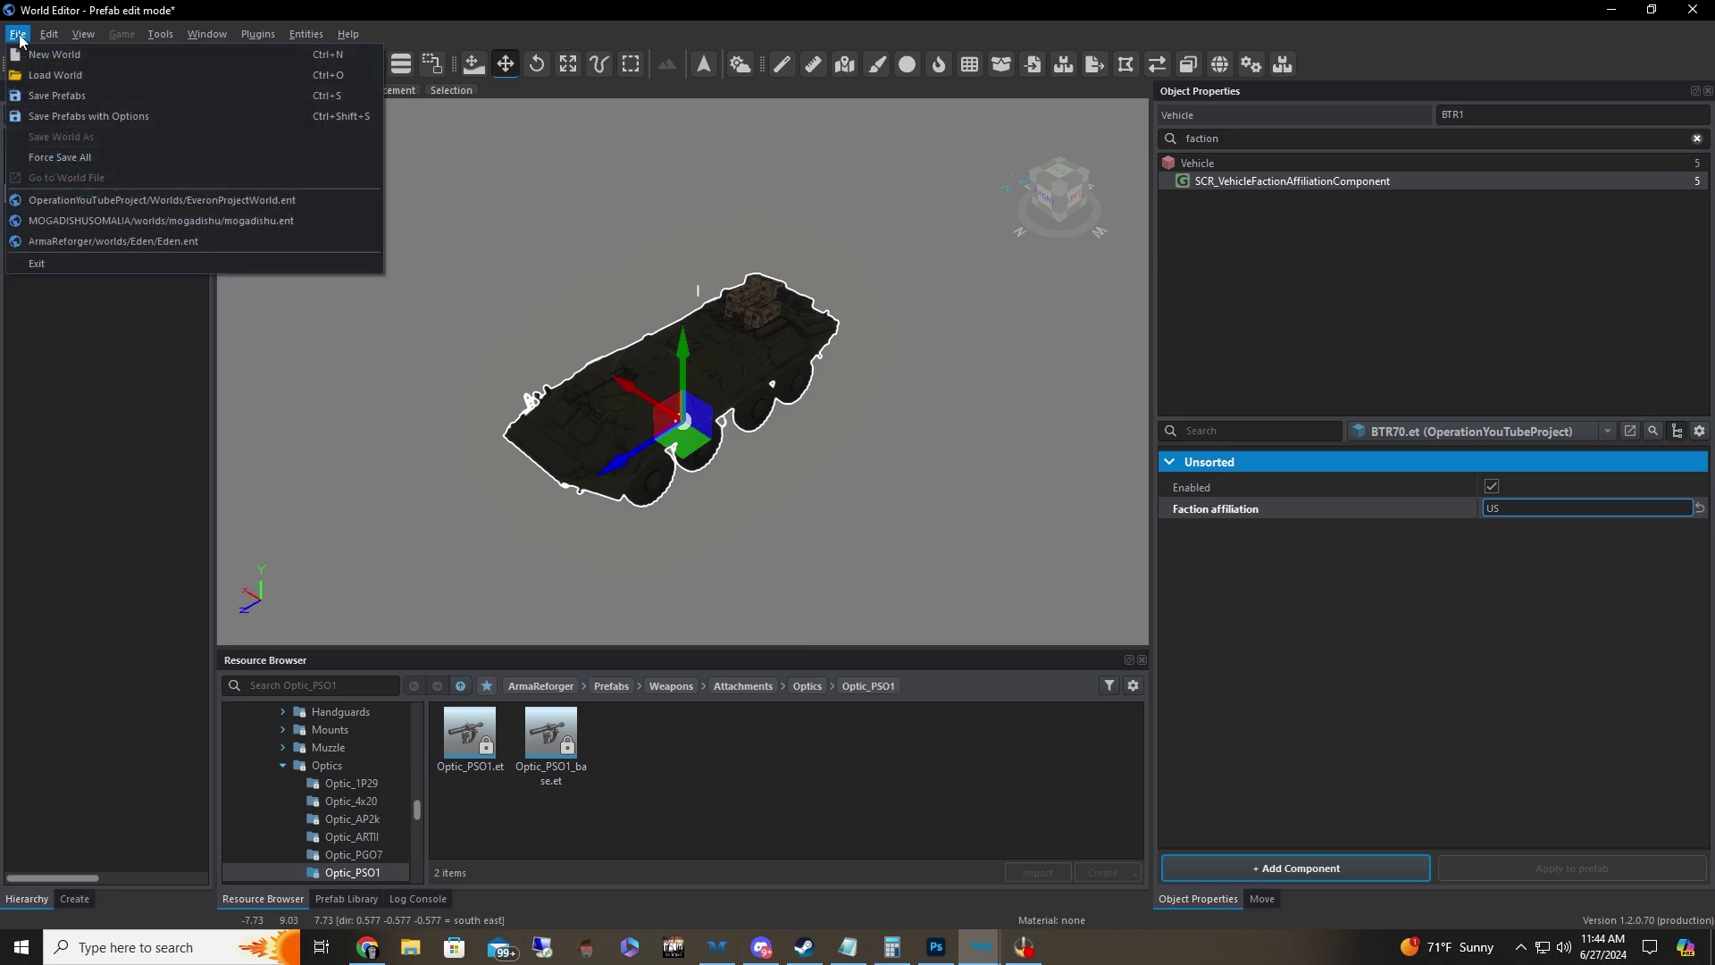
pyautogui.click(63, 96)
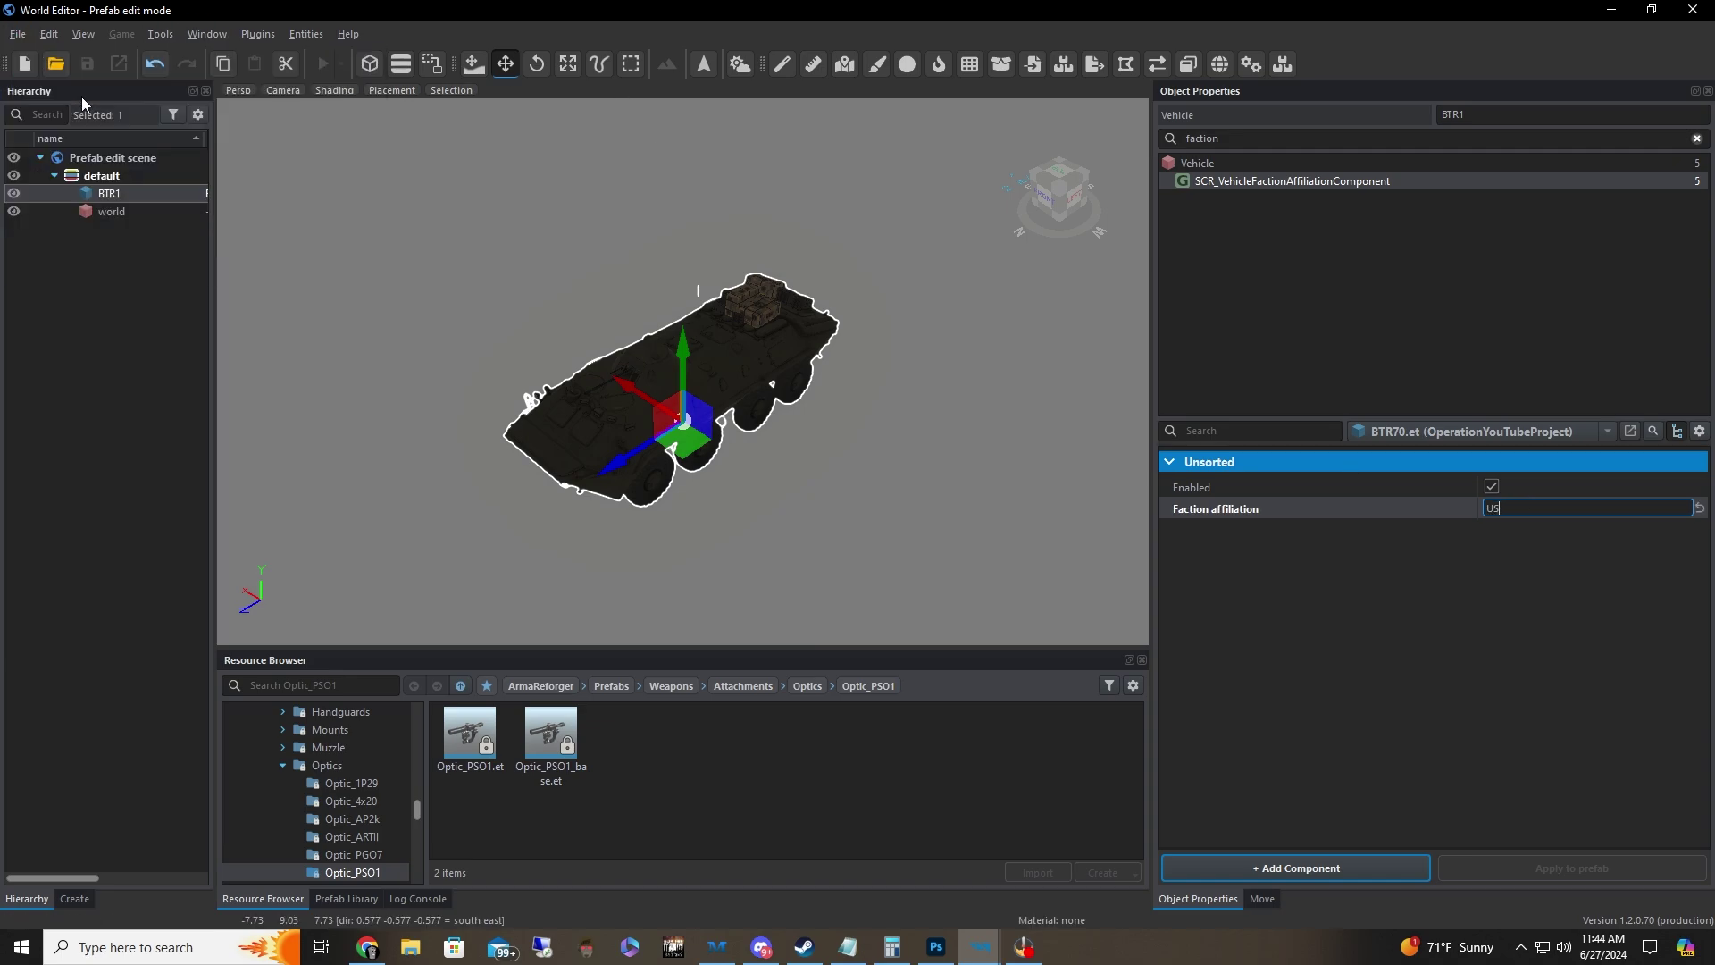
# Step: Close prefab edit mode and open EveronProjectWorld.ent from the OperationYouTubeProject Worlds folder
pyautogui.click(1701, 13)
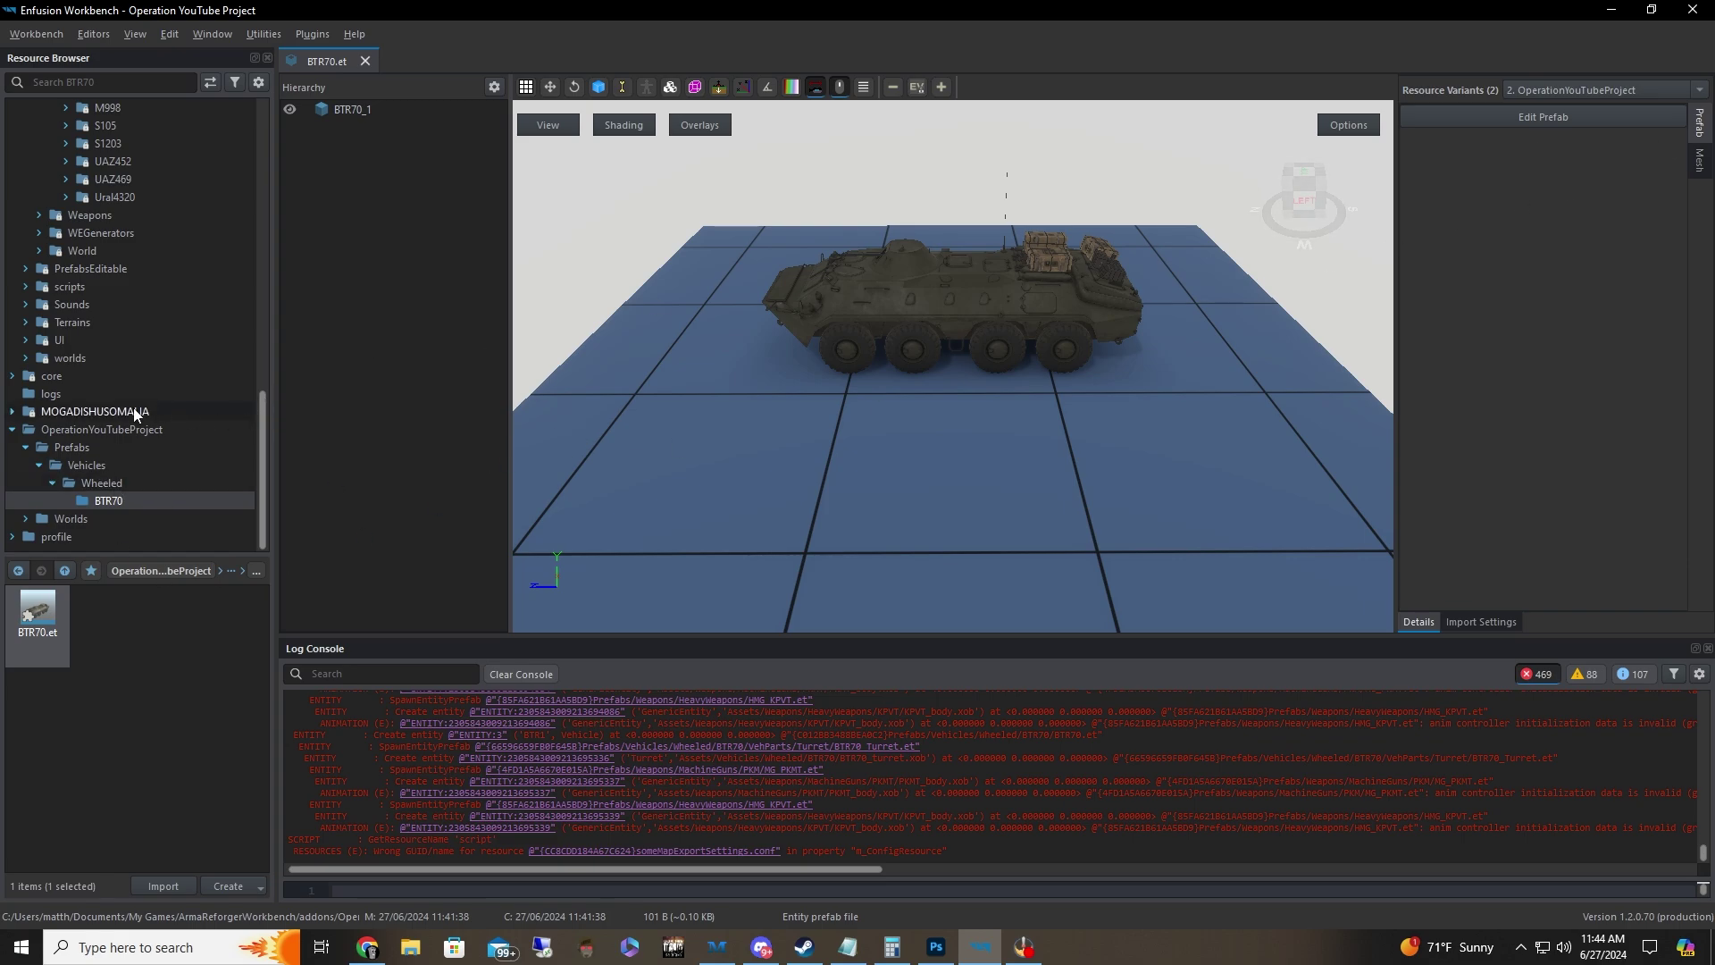
pyautogui.click(100, 430)
pyautogui.click(72, 518)
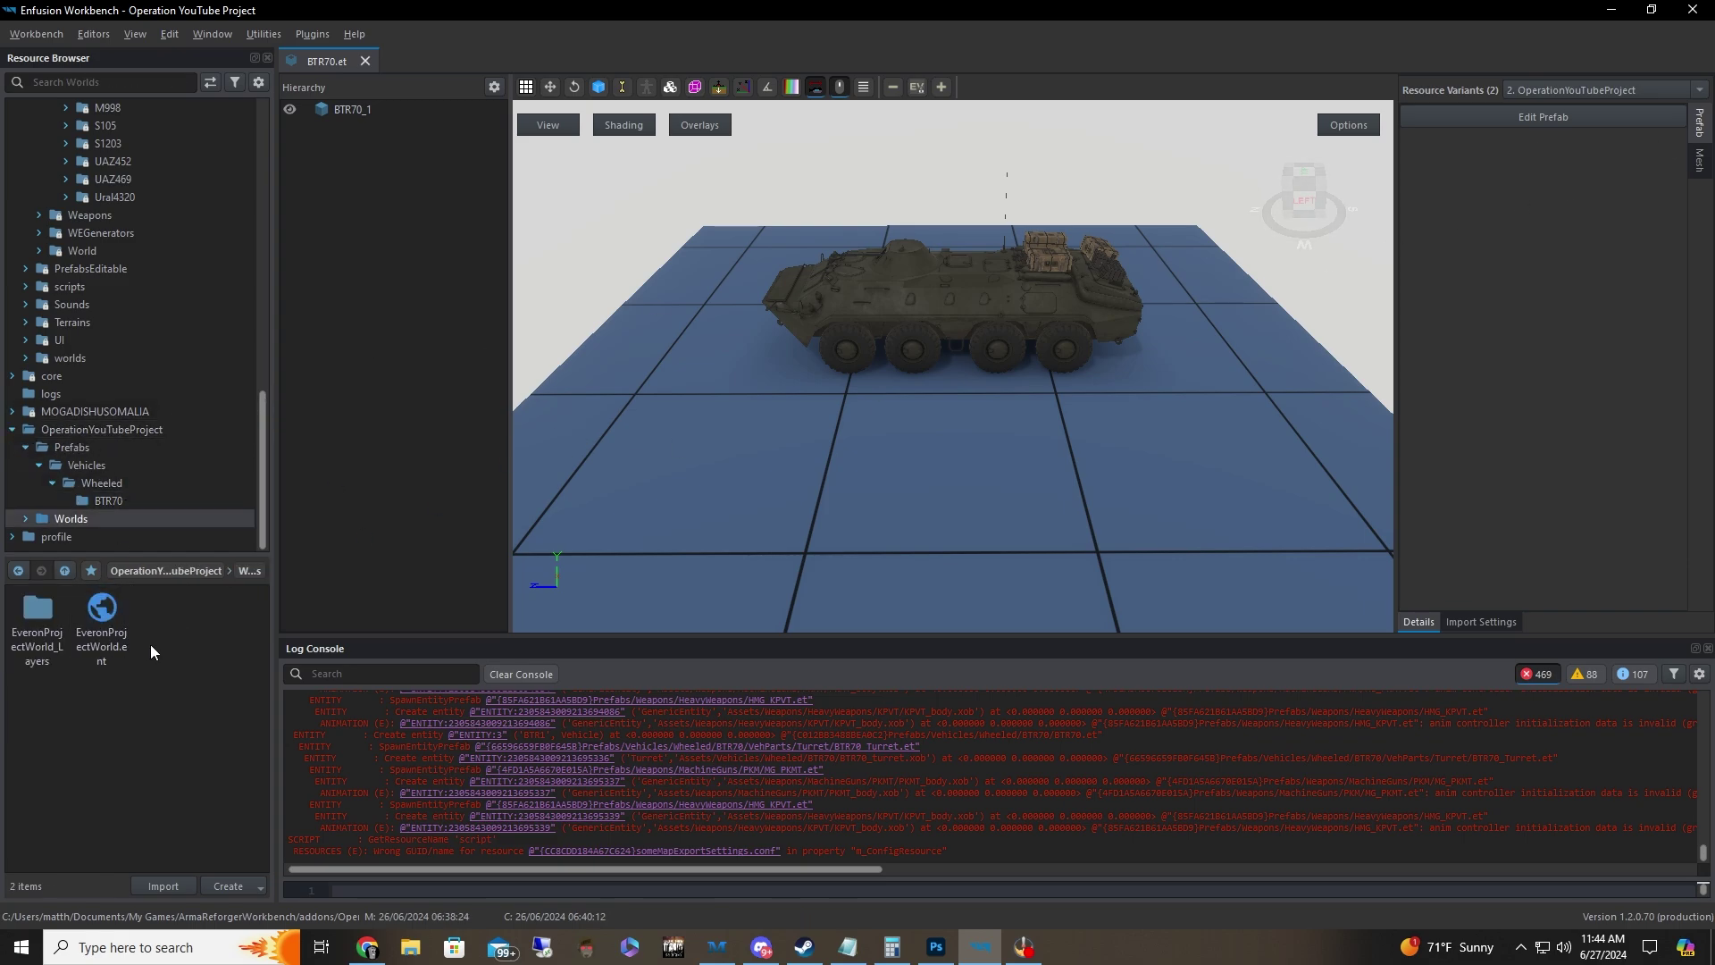
pyautogui.doubleClick(101, 625)
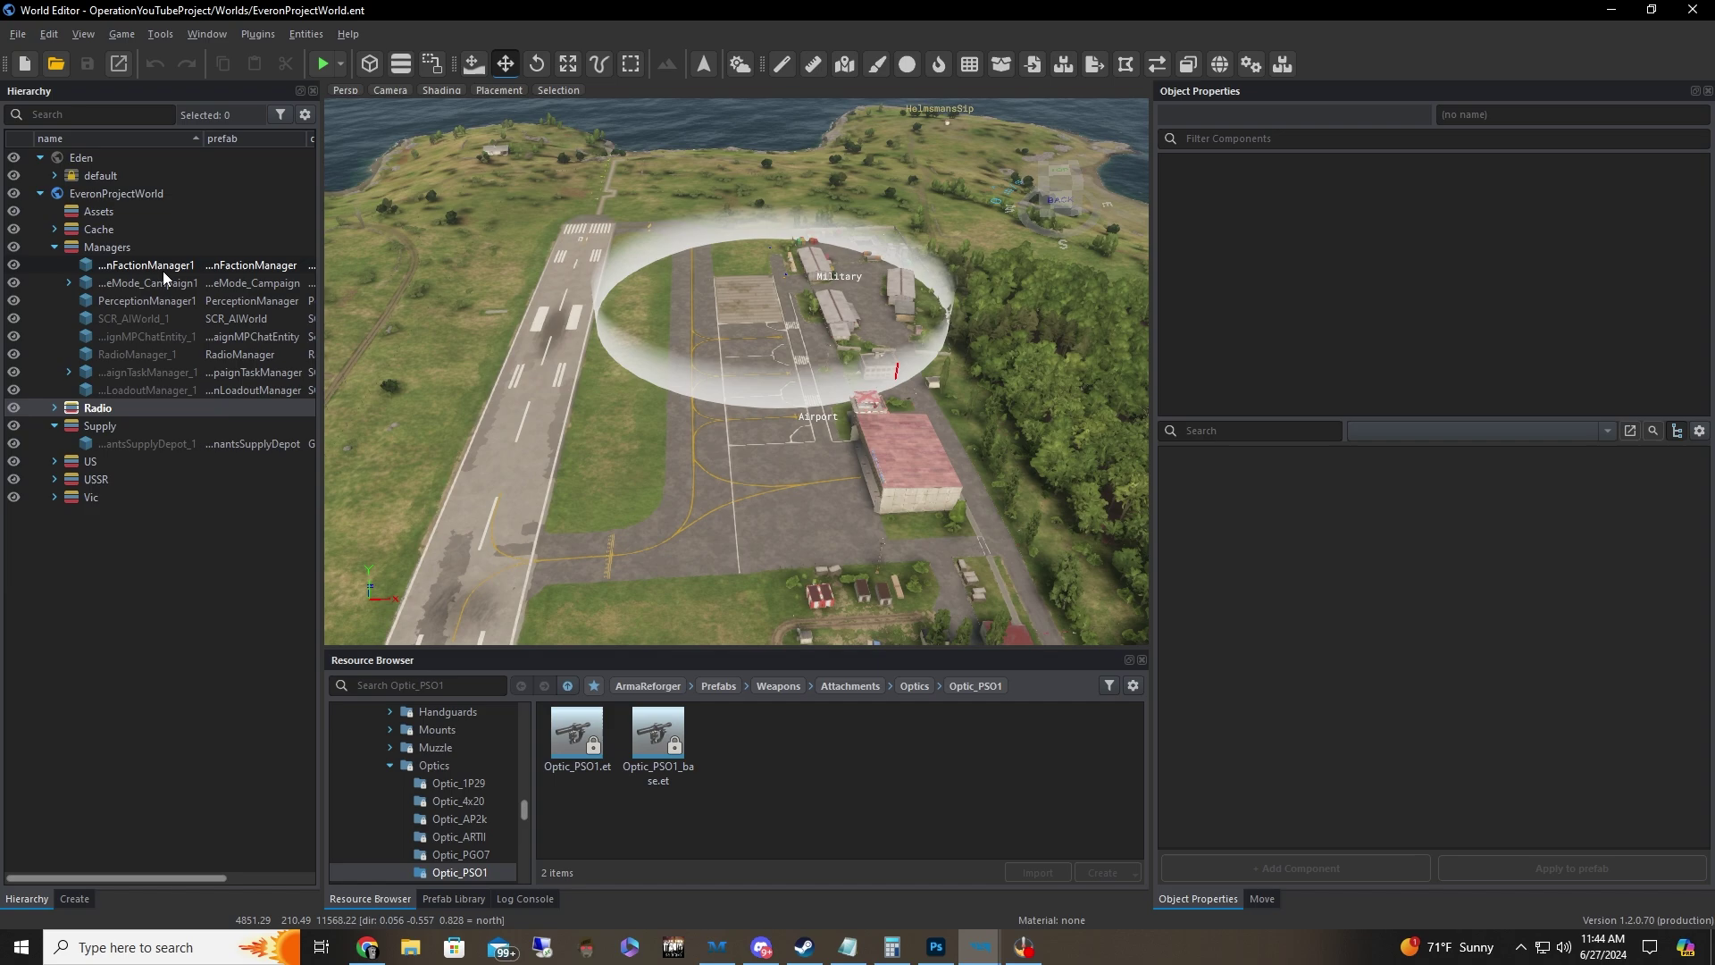
# Step: Select the campaign faction manager and expand the Vehicles list in the US faction's VEHICLE entity catalog
pyautogui.click(143, 271)
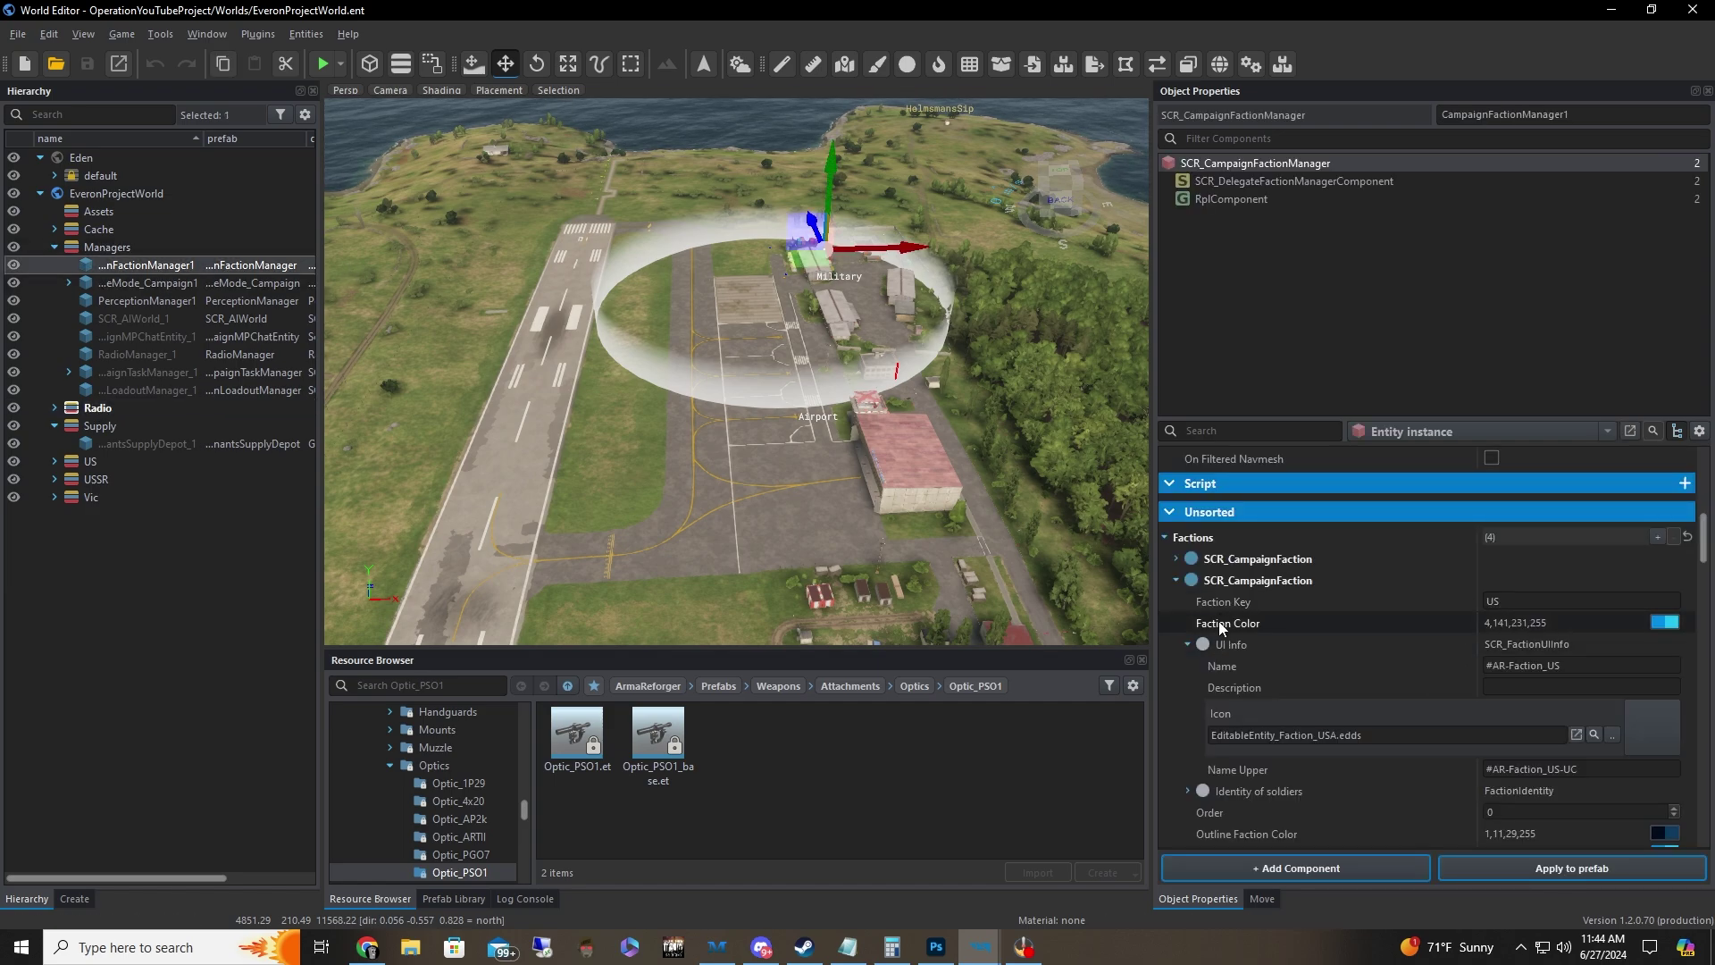
pyautogui.scroll(-10, 1305, 630)
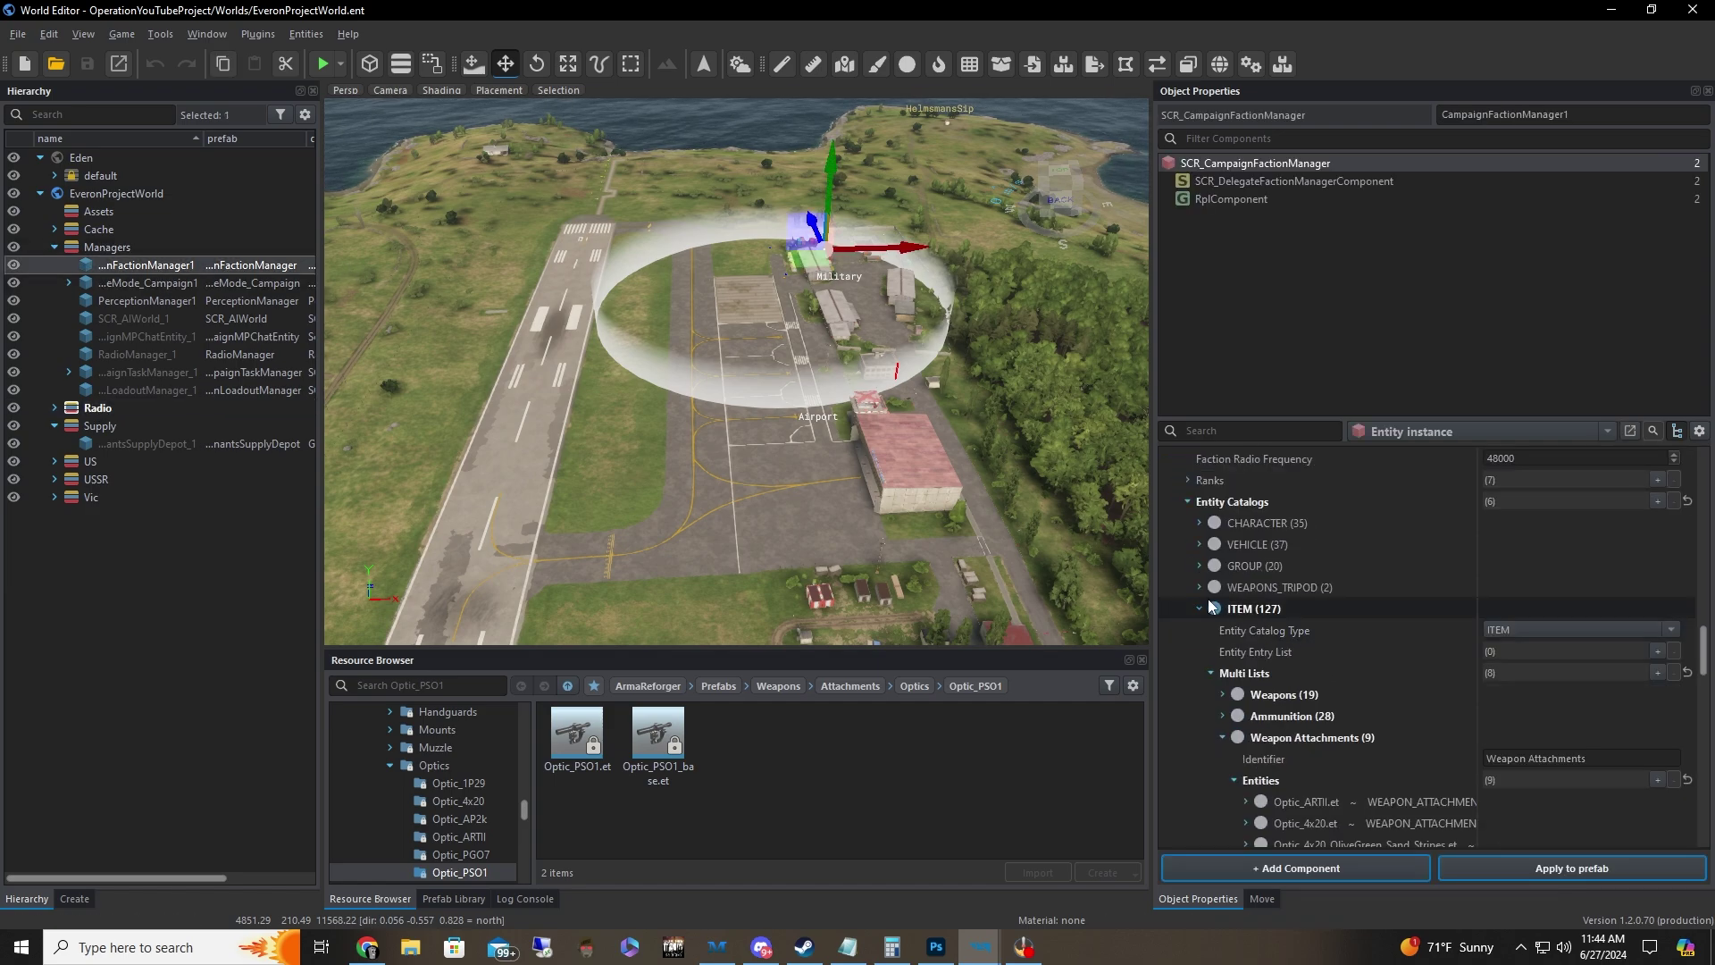
pyautogui.click(1199, 609)
pyautogui.click(1198, 545)
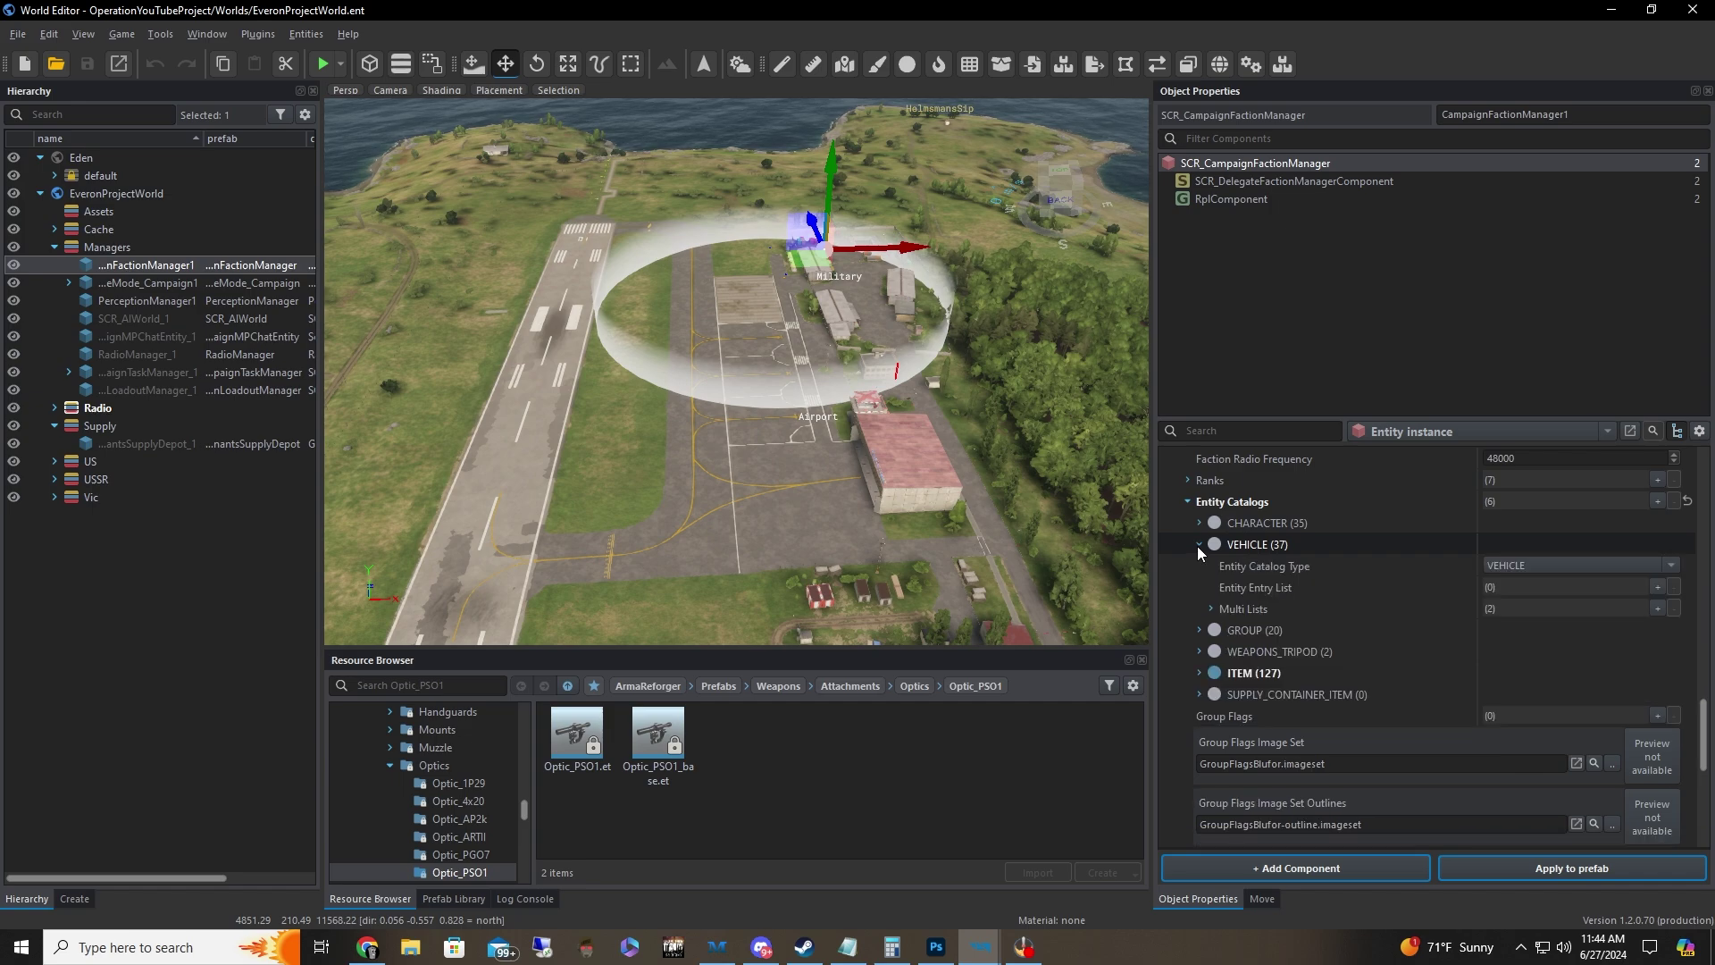
pyautogui.click(1211, 609)
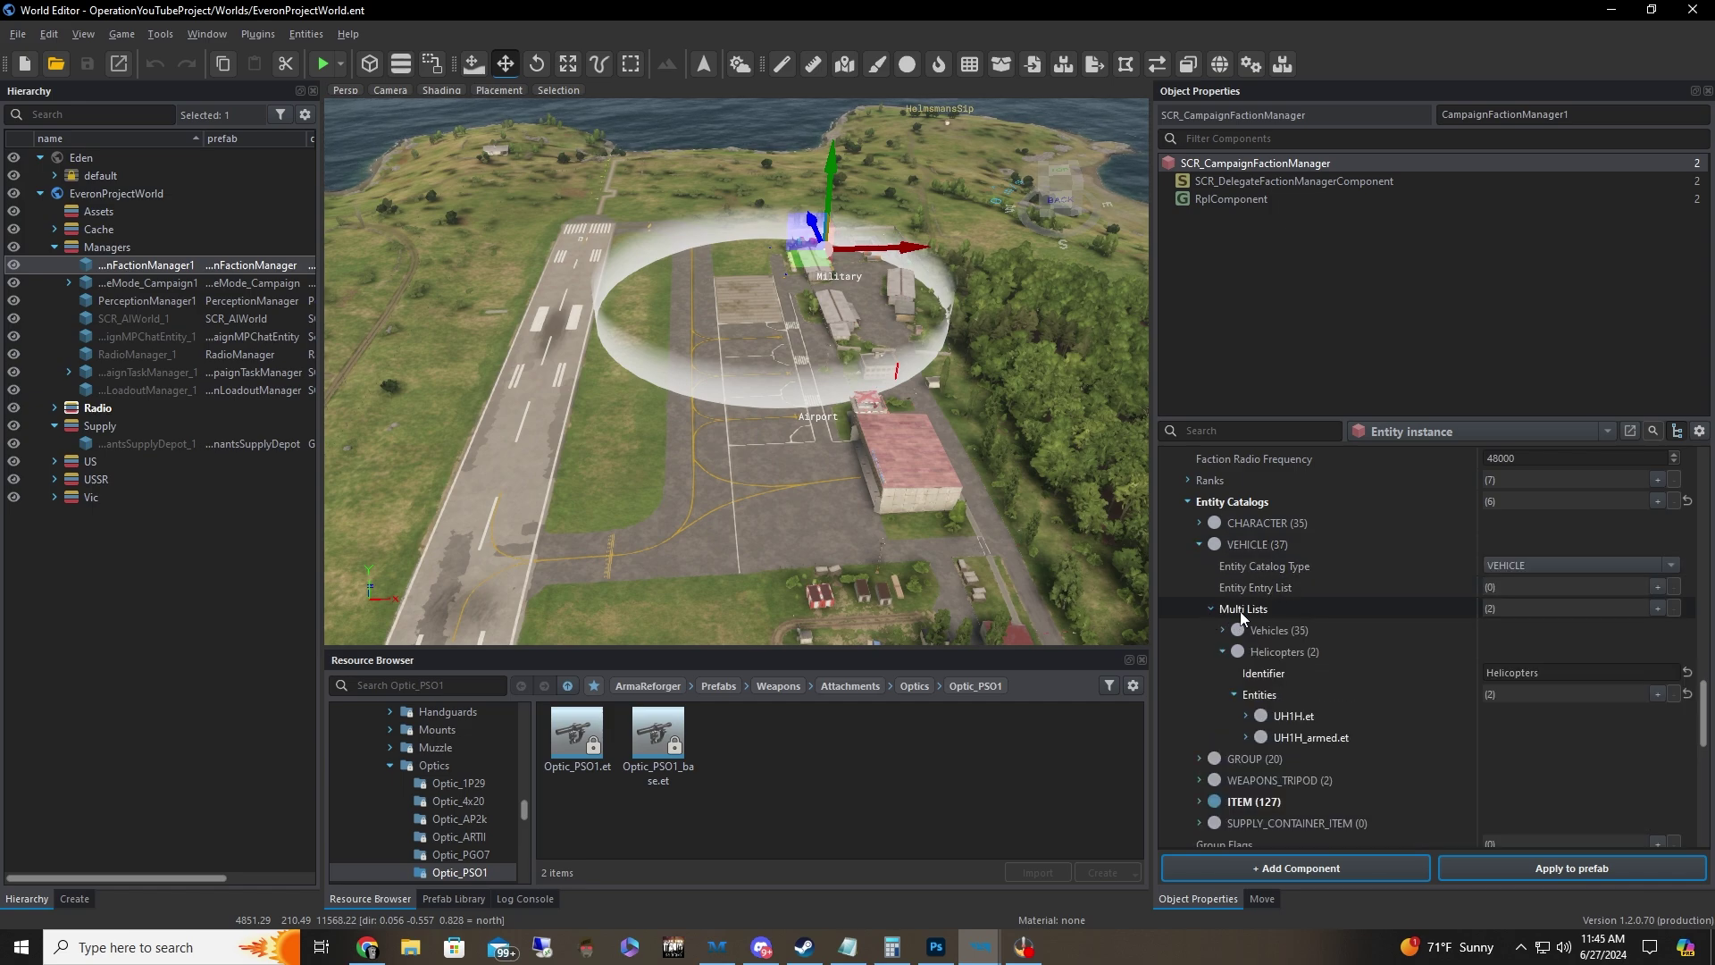
pyautogui.click(1223, 649)
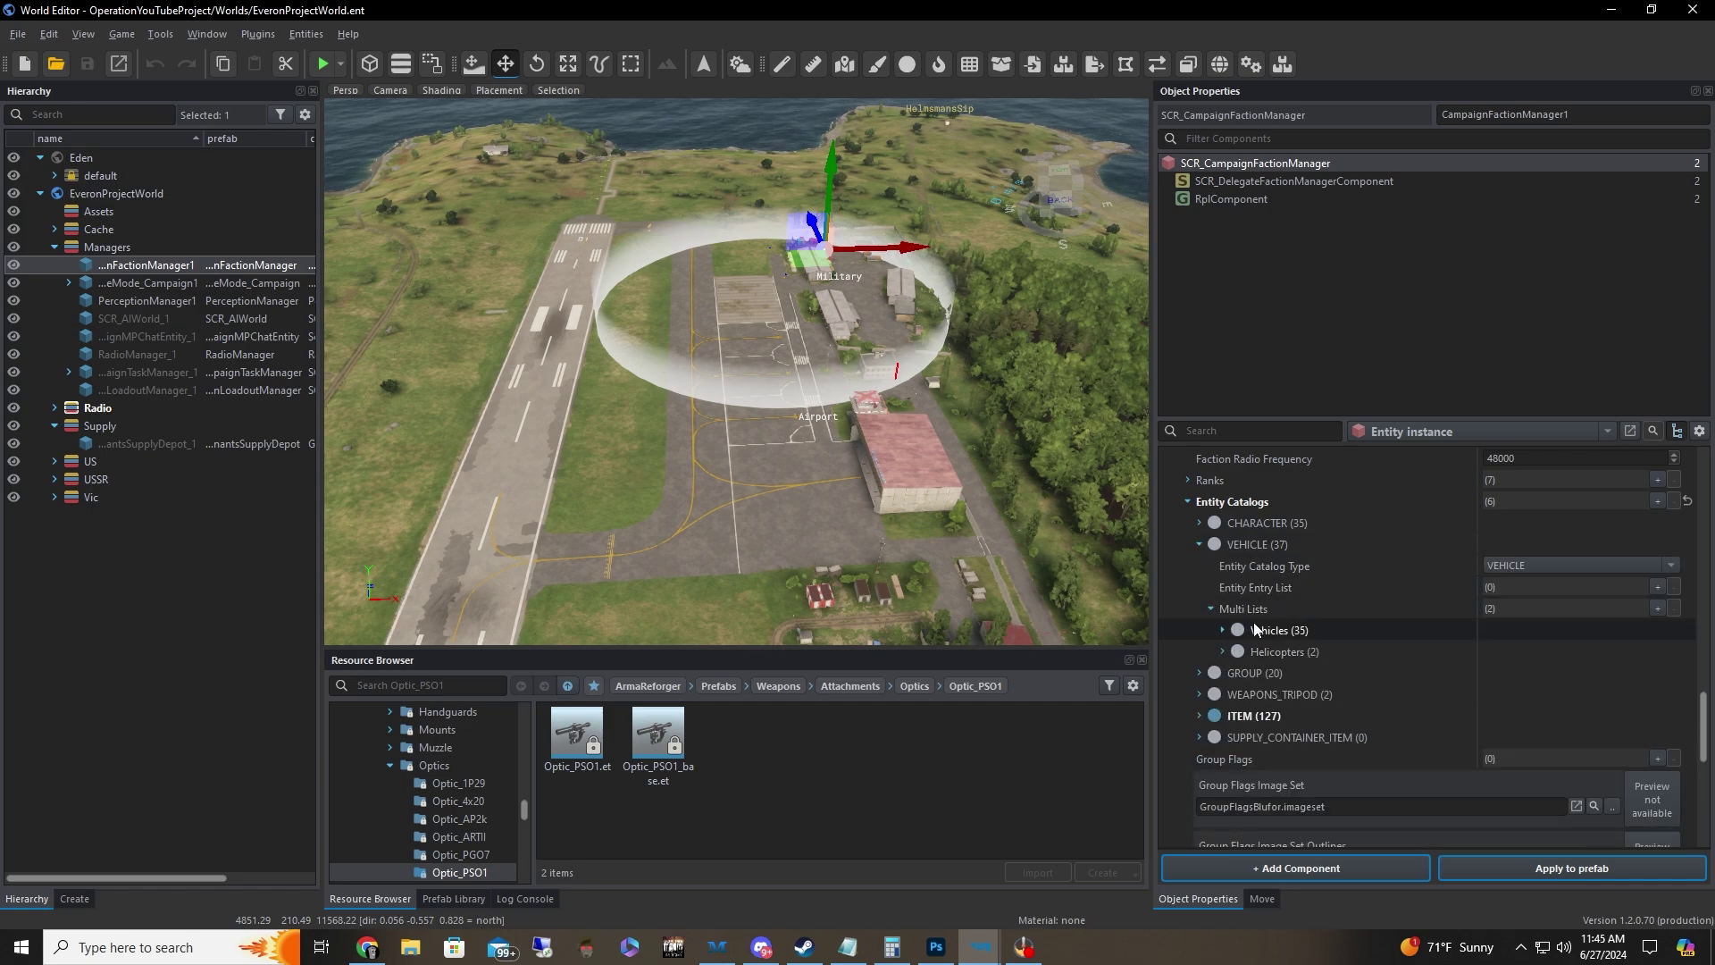
pyautogui.click(1223, 630)
# Step: Examine how the existing M998_covered_long.et entry in the US Vehicles list is set up
pyautogui.scroll(-3, 1311, 650)
pyautogui.click(1245, 674)
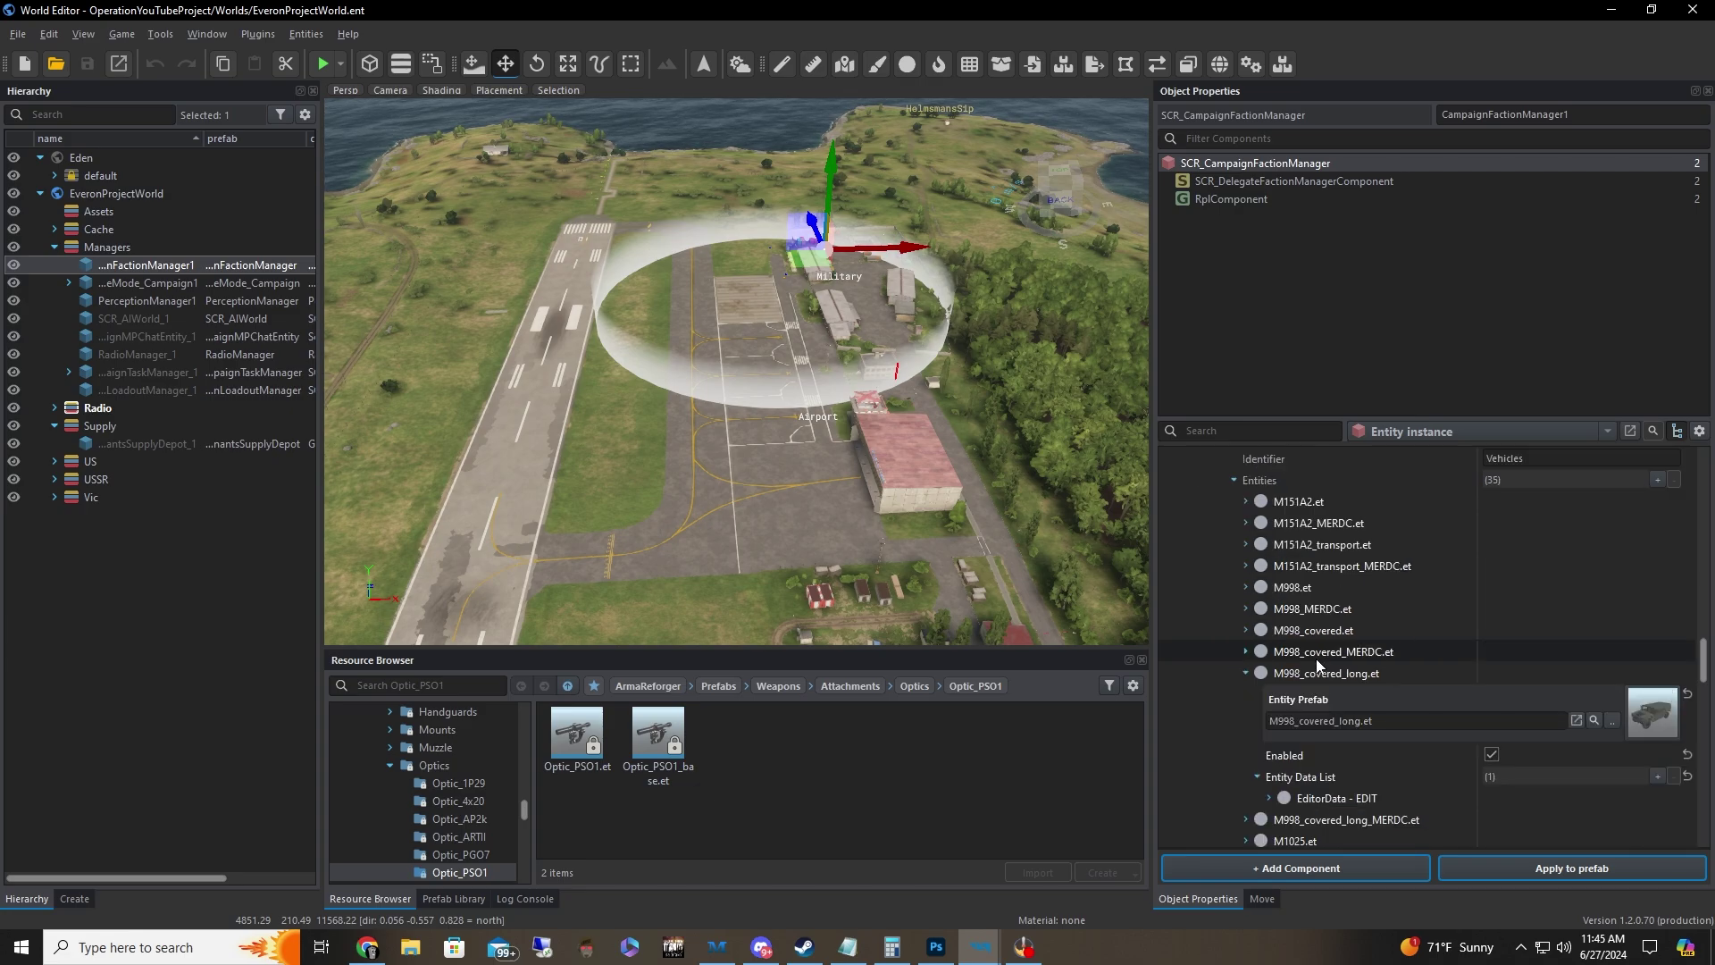
pyautogui.click(1243, 675)
pyautogui.scroll(-6, 1301, 670)
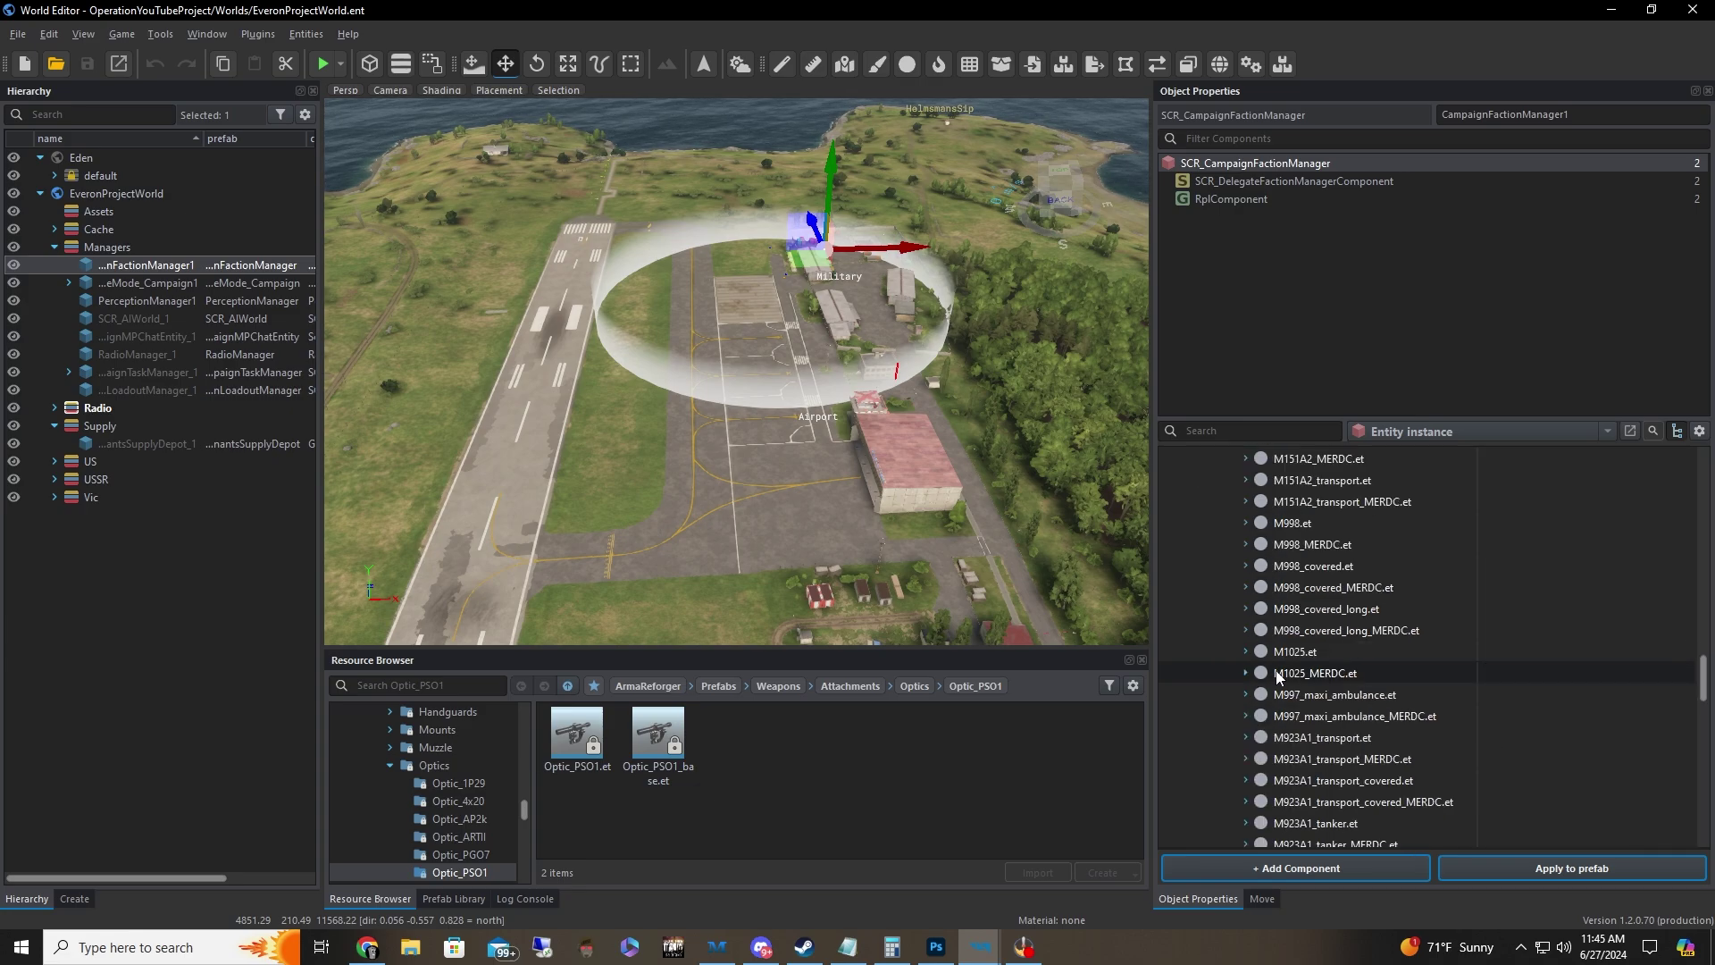
# Step: Add an SCR_EntityCatalogEntry to the Entities of the US Vehicles list below M151A2.et and expand it
pyautogui.scroll(7, 1413, 647)
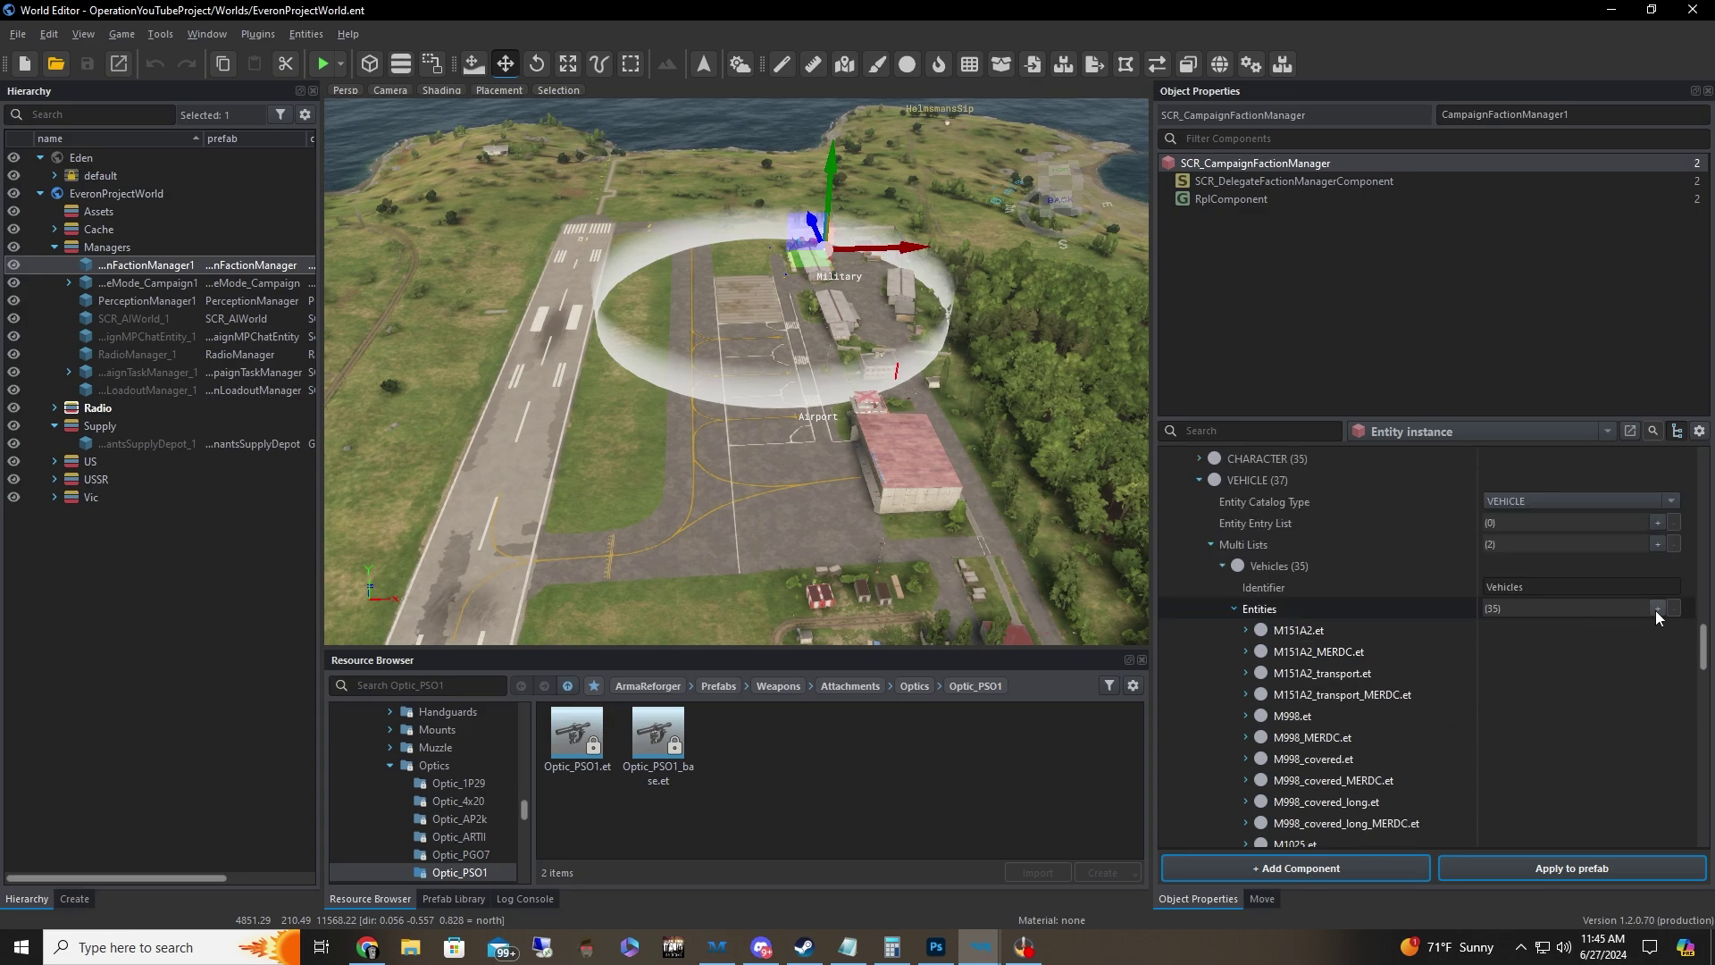
pyautogui.click(1657, 609)
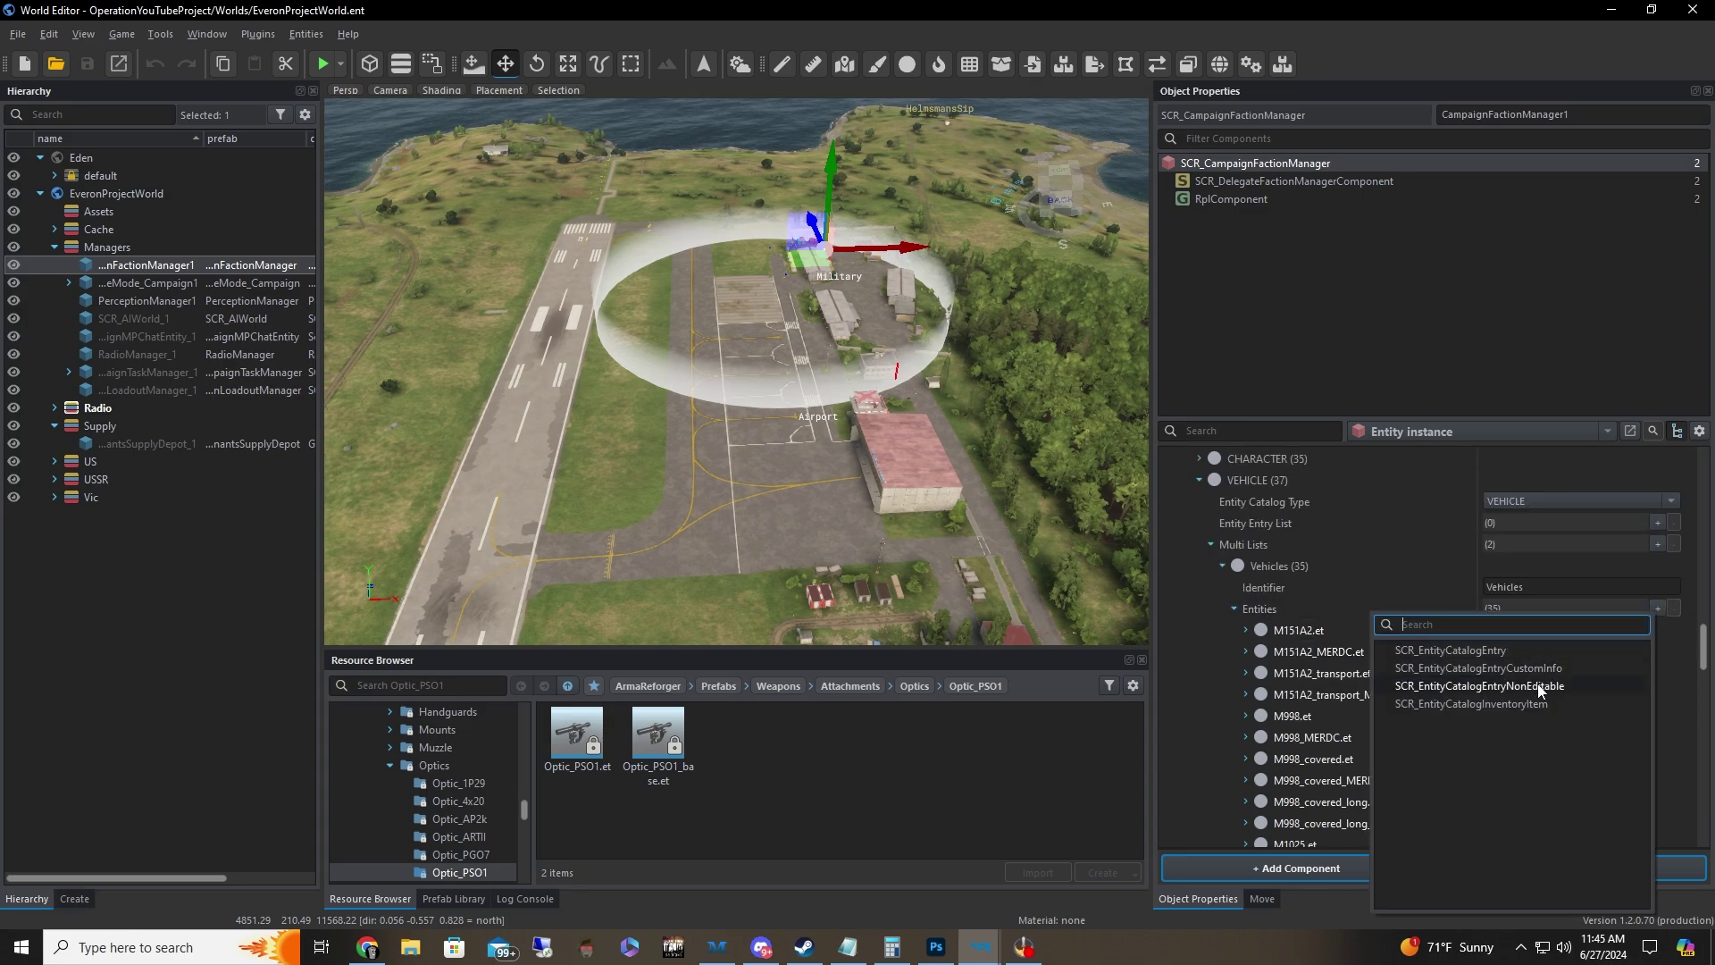
pyautogui.click(1295, 630)
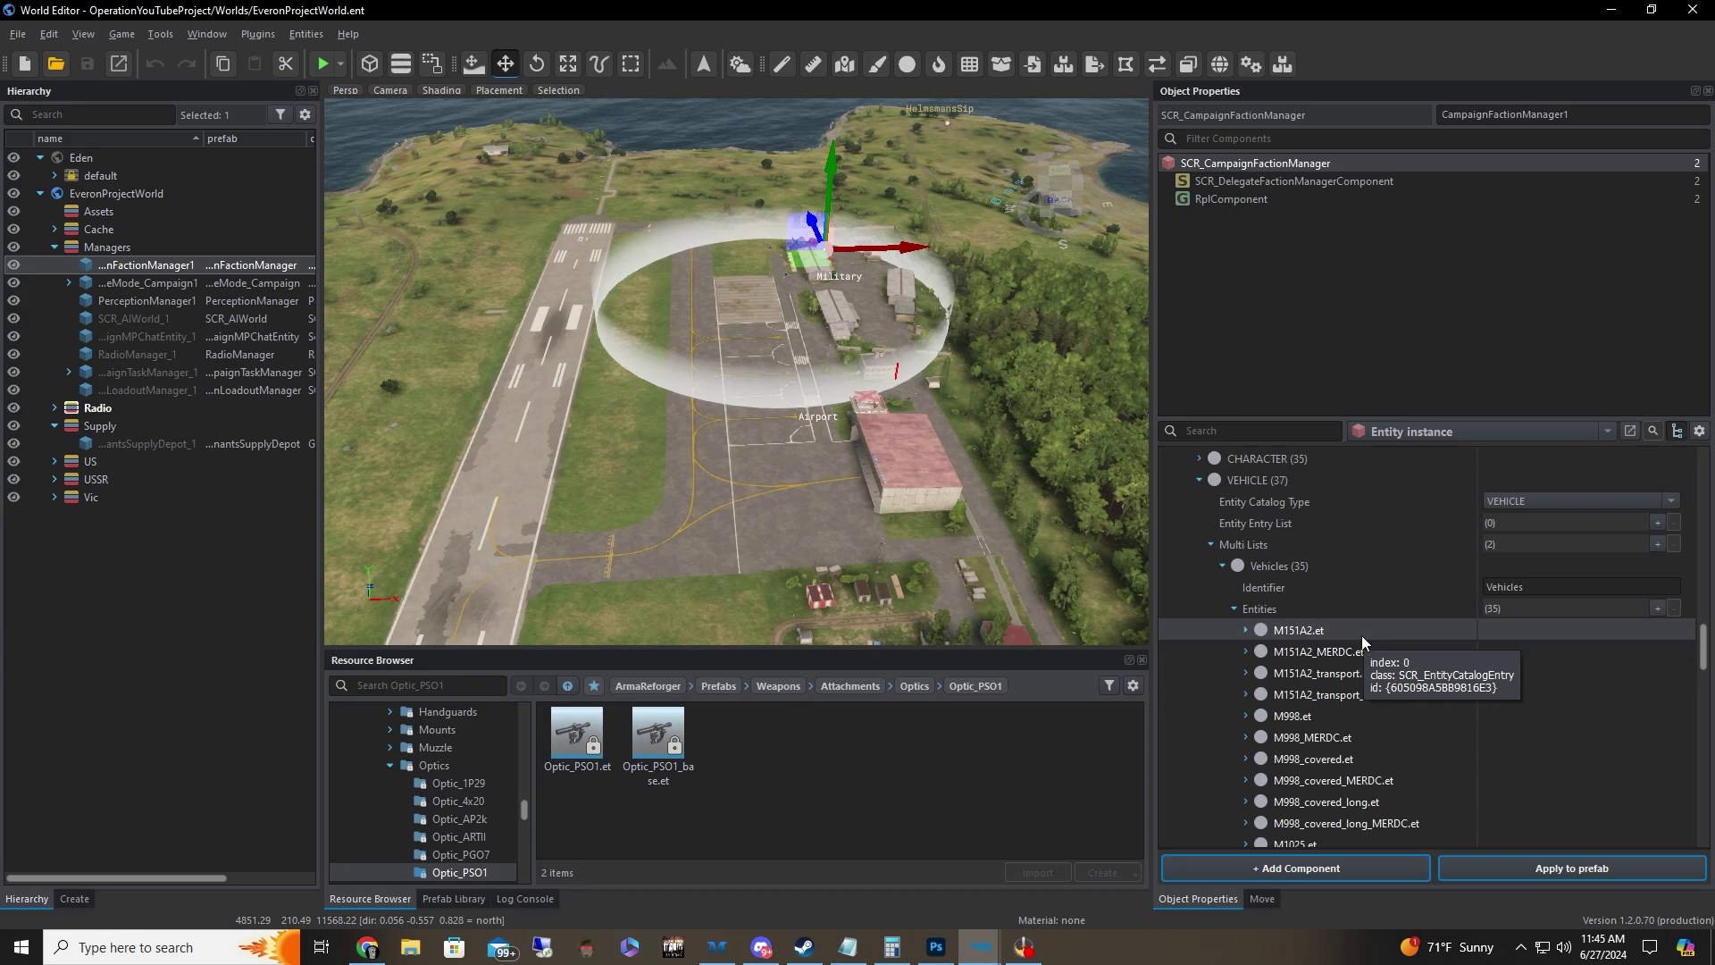
pyautogui.click(1657, 609)
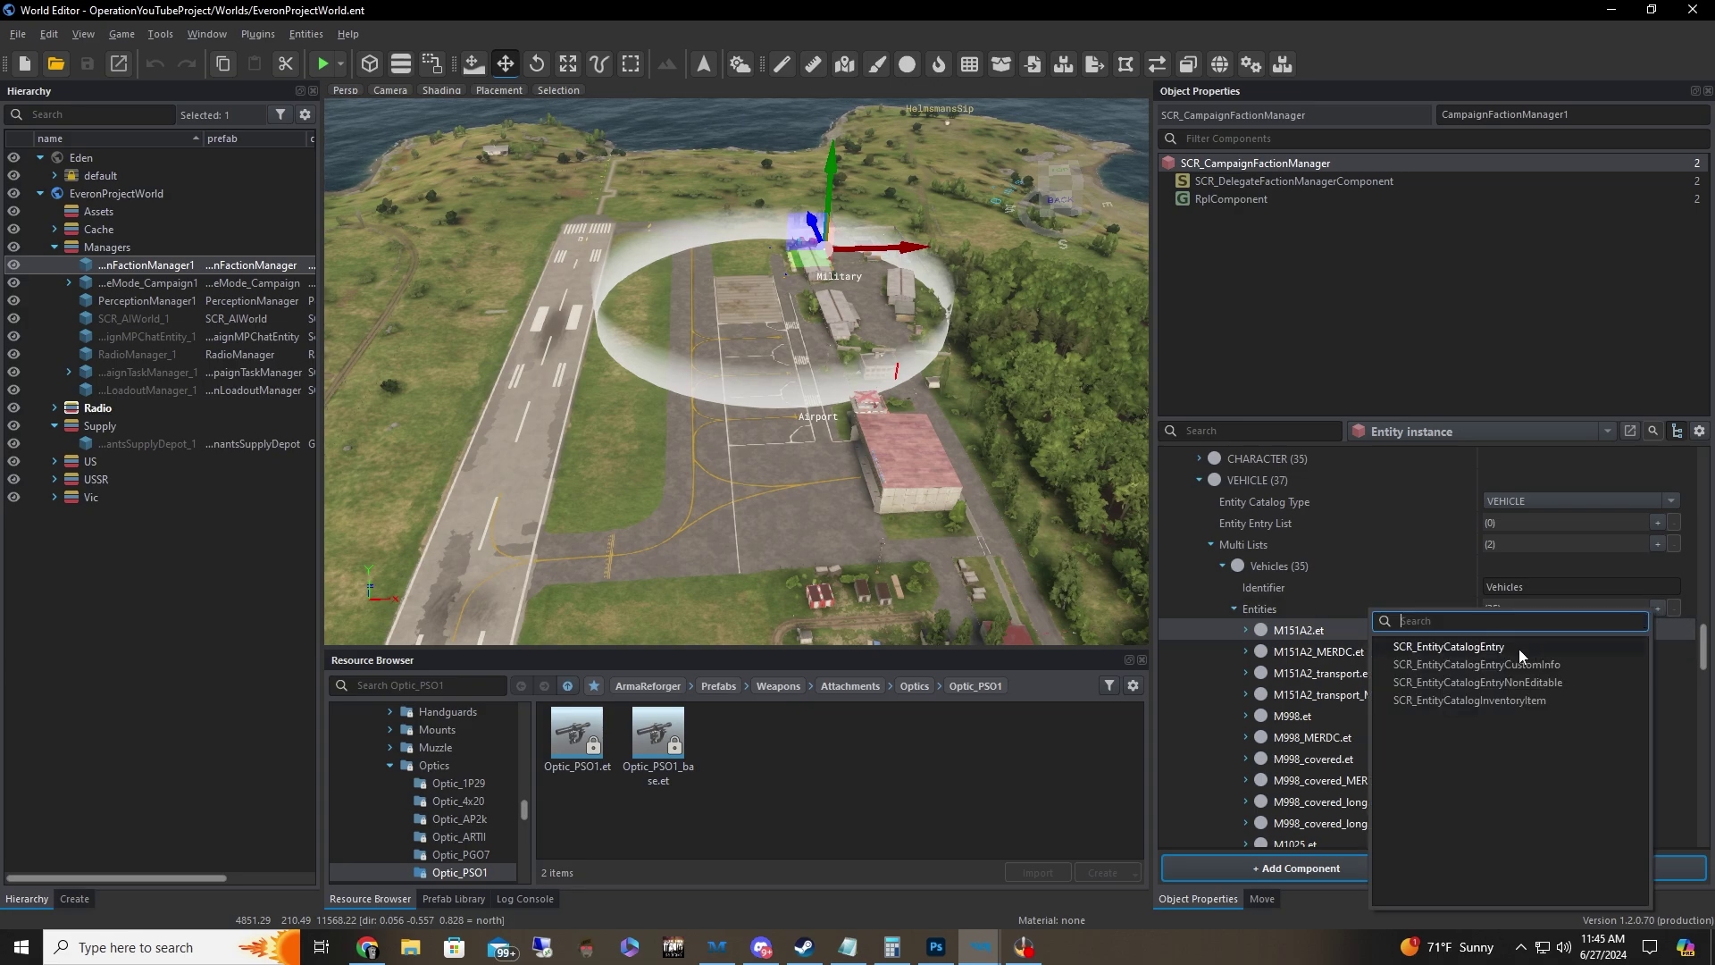
pyautogui.click(1449, 646)
pyautogui.click(1246, 652)
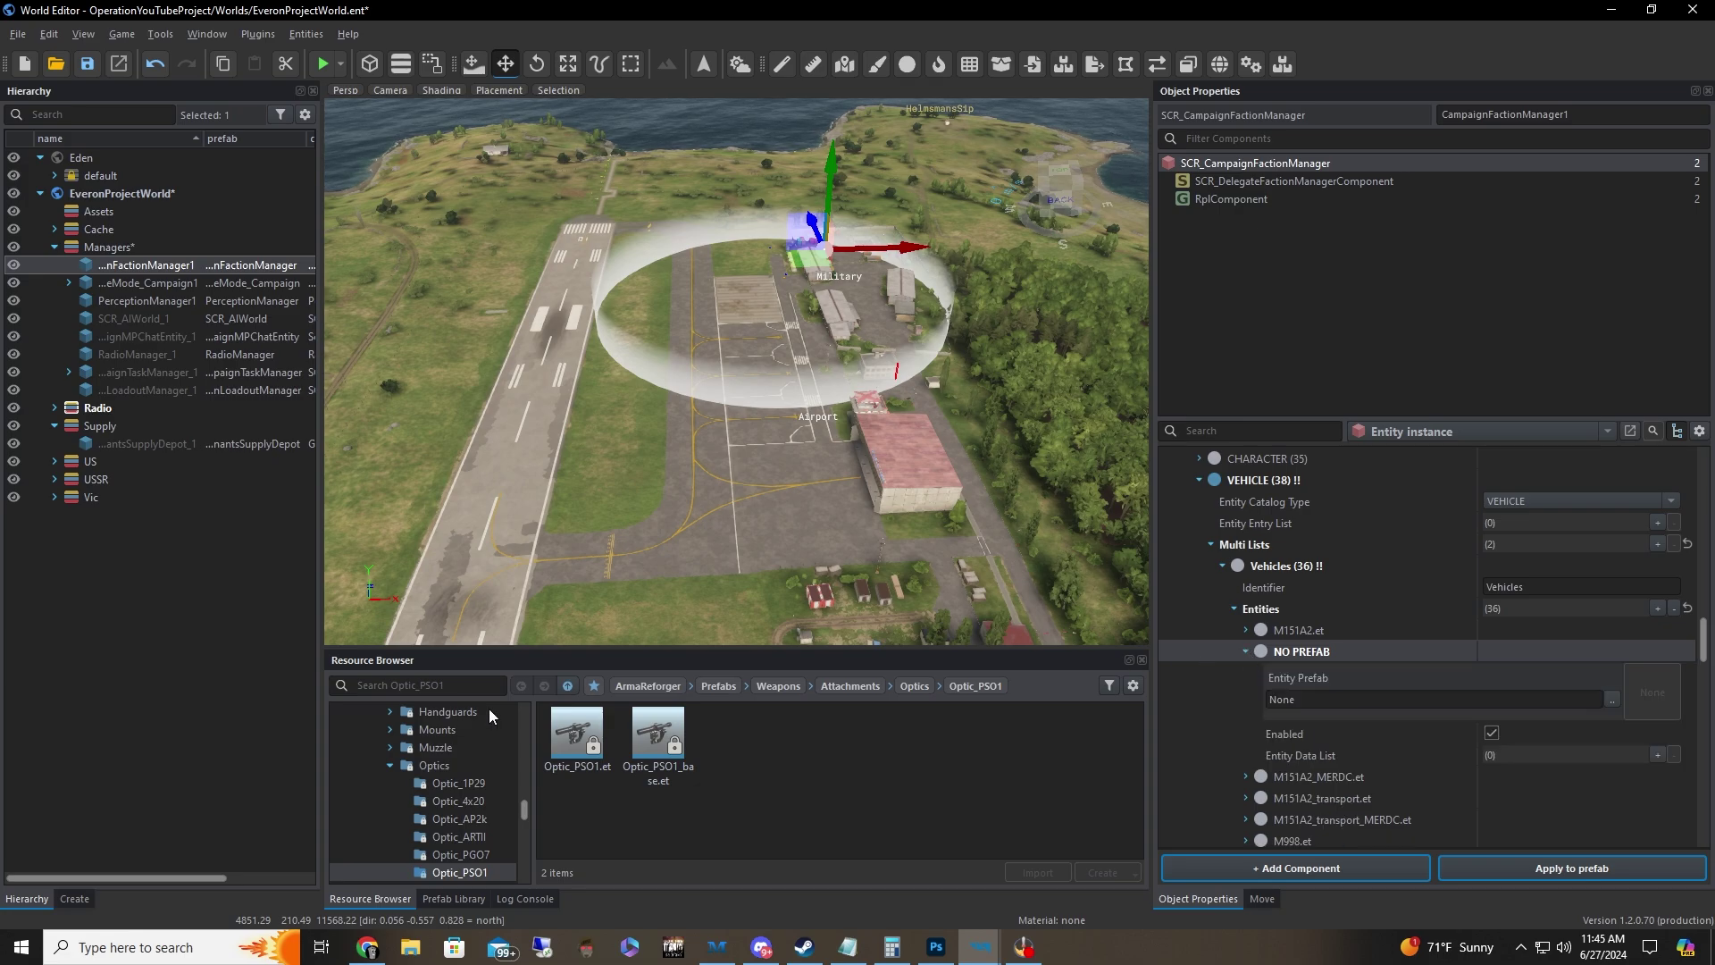
# Step: Assign BTR70.et from OperationYouTubeProject/Prefabs/Vehicles/Wheeled/BTR70 as the Entity Prefab of the new catalog entry
pyautogui.scroll(10, 417, 753)
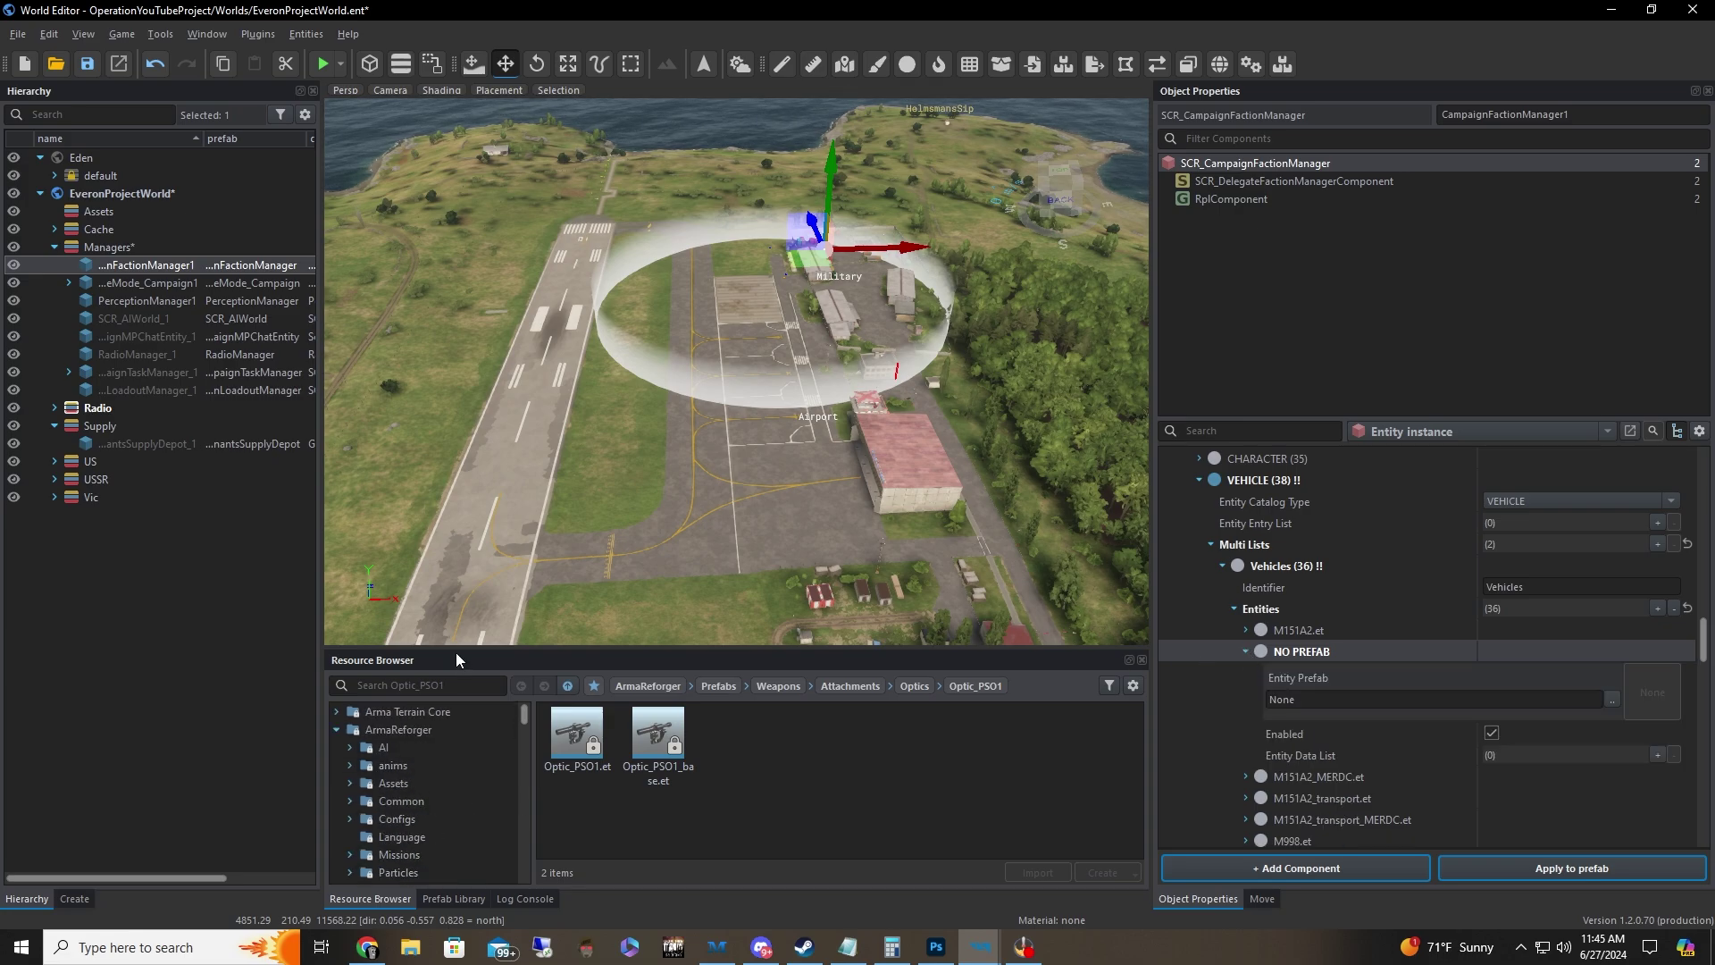
pyautogui.moveTo(456, 652); pyautogui.dragTo(452, 570)
pyautogui.moveTo(452, 502); pyautogui.dragTo(452, 485)
pyautogui.click(337, 562)
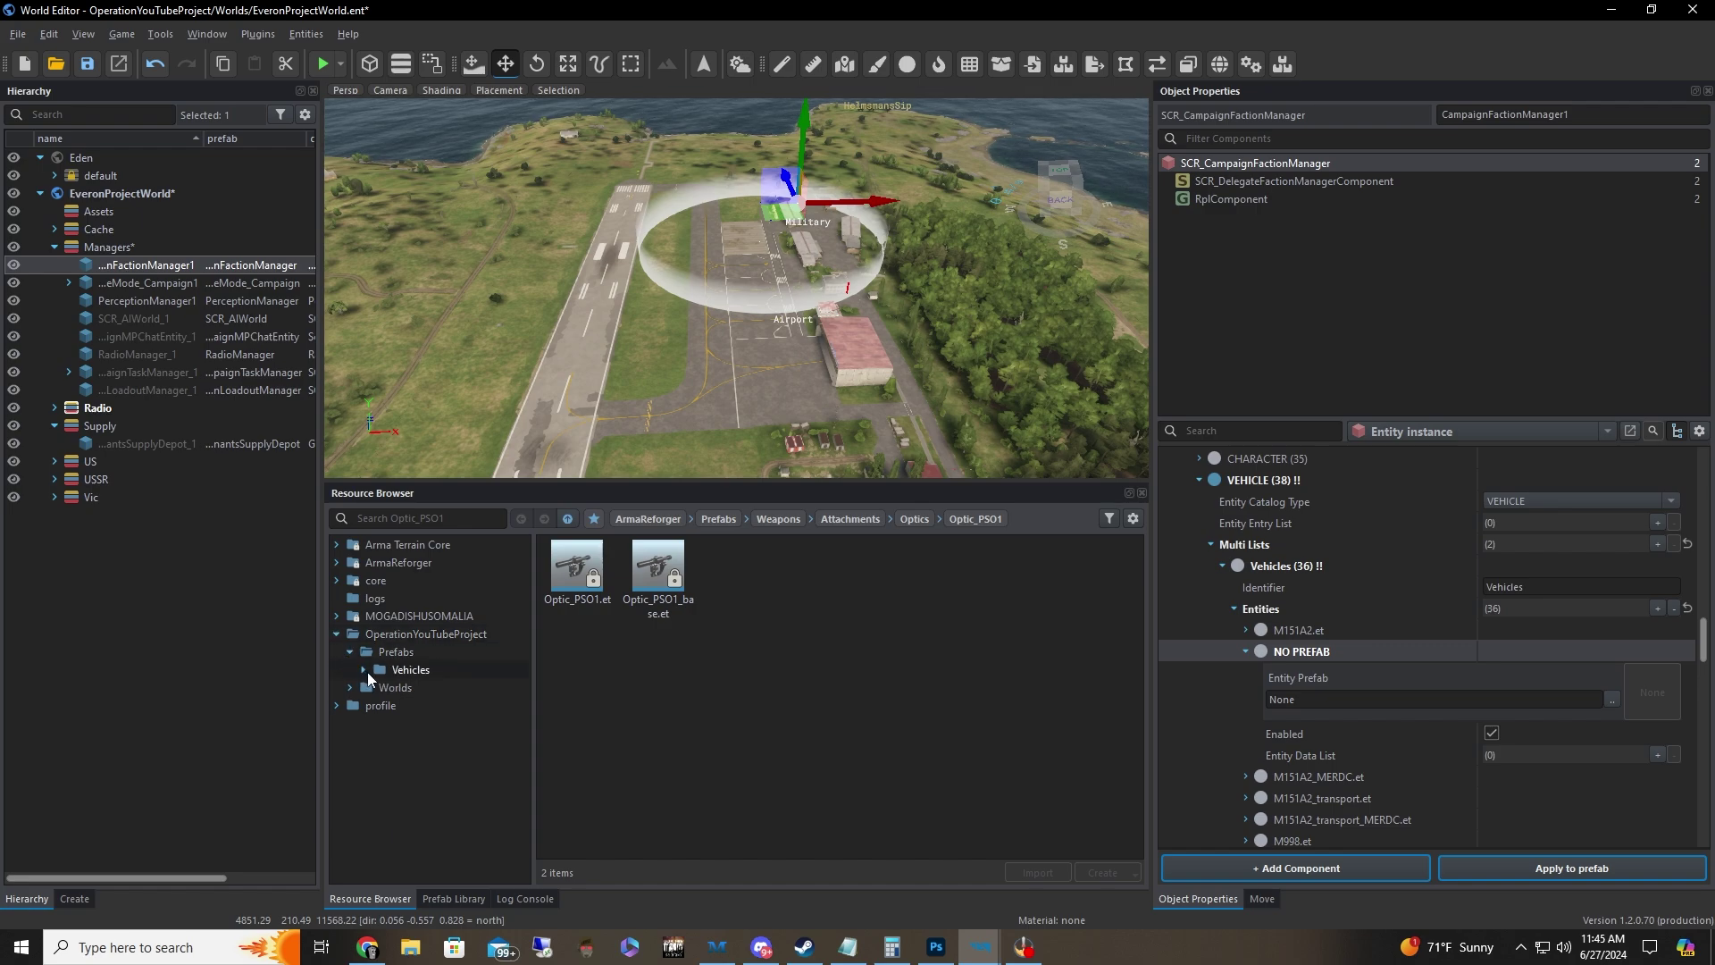
pyautogui.click(364, 670)
pyautogui.click(377, 687)
pyautogui.click(432, 705)
pyautogui.moveTo(576, 572); pyautogui.dragTo(1345, 702)
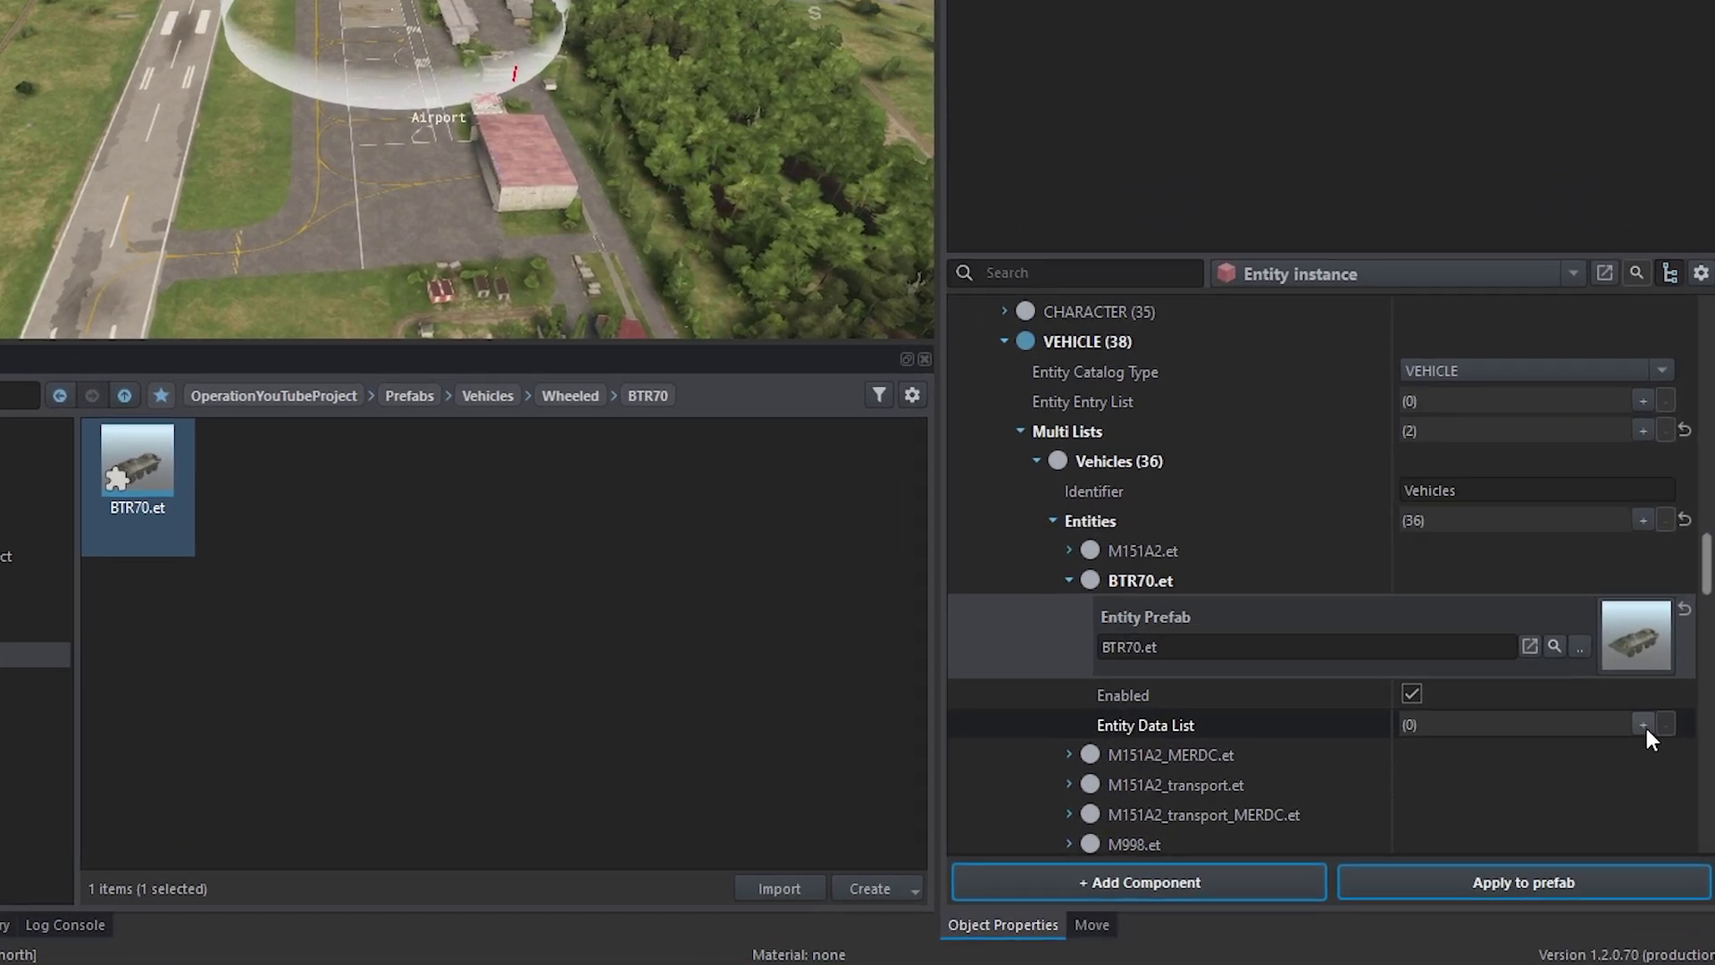
# Step: Add SCR_EntityCatalogEditorData and SCR_EntityCatalogSpawnerData to the Entity Data List of the BTR70 entry
pyautogui.click(1656, 755)
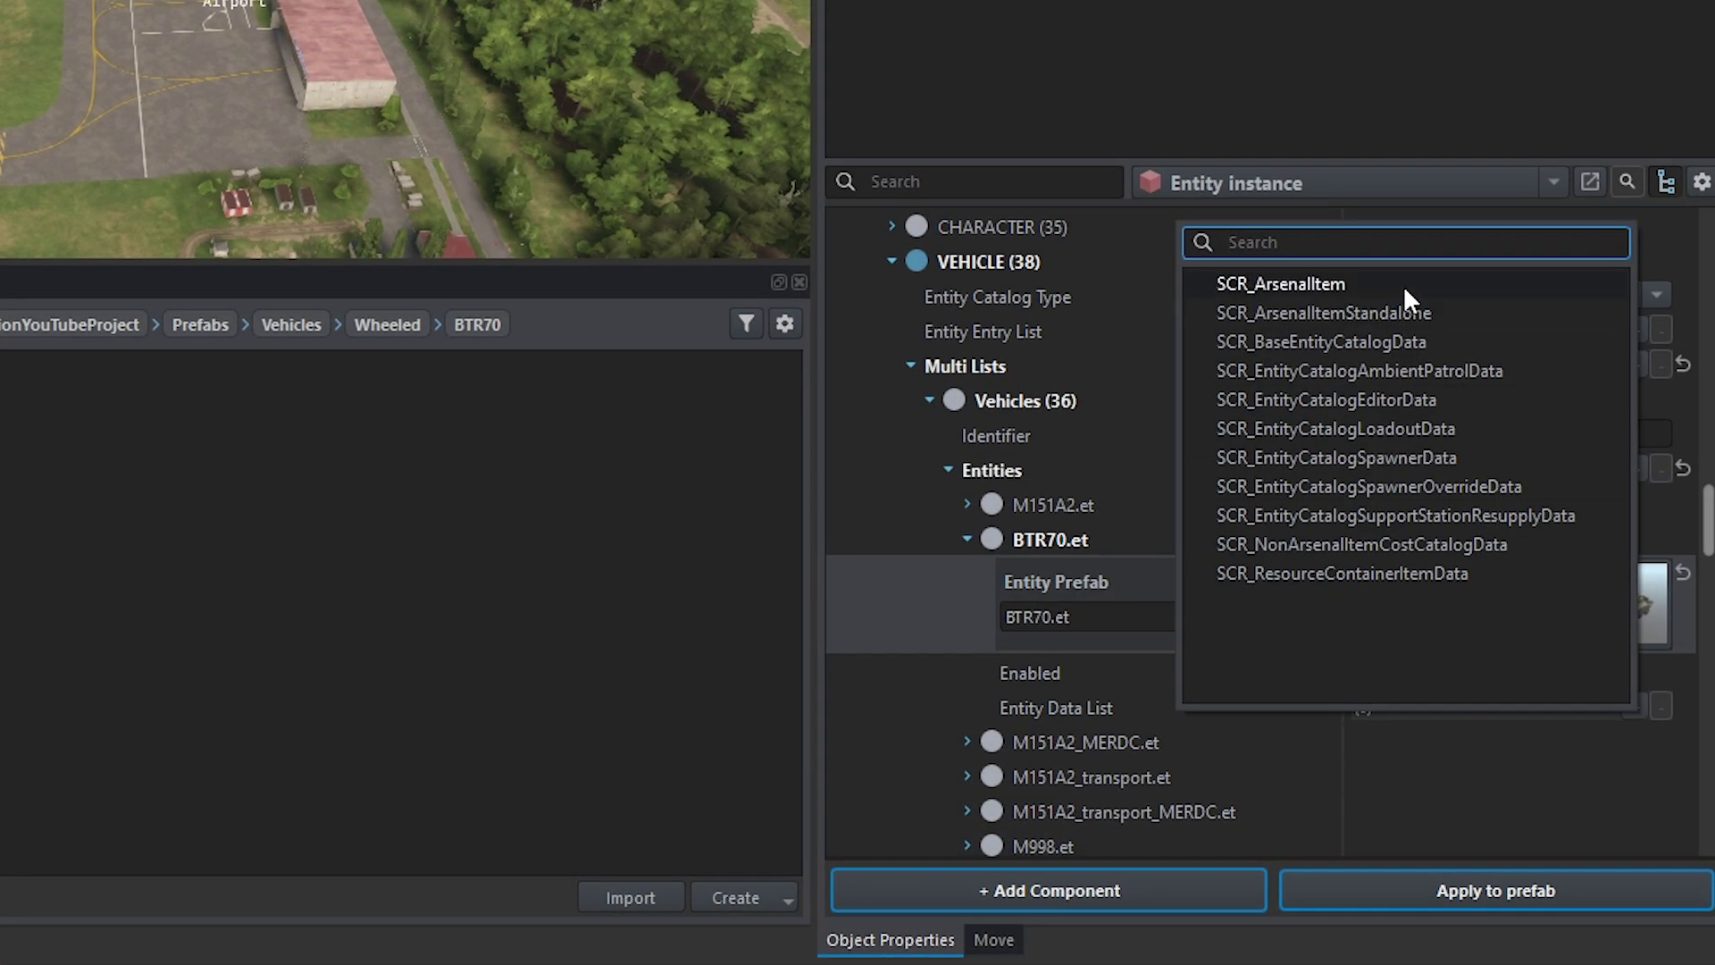
pyautogui.click(1449, 399)
pyautogui.click(1620, 698)
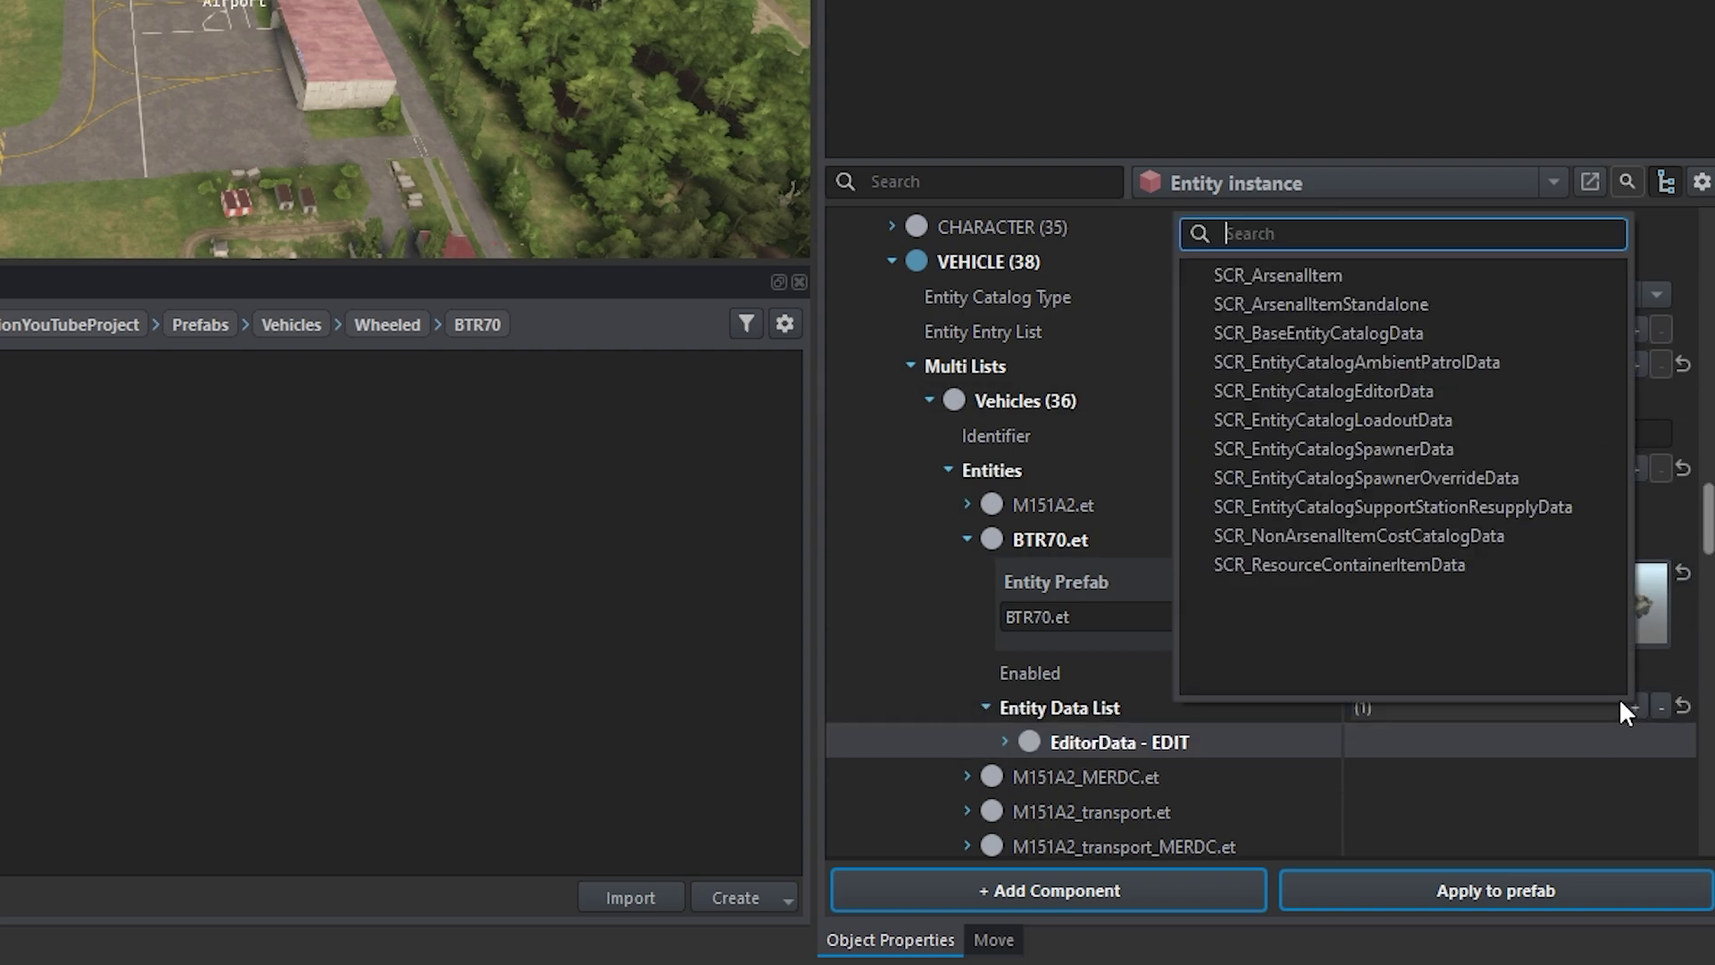
pyautogui.click(1455, 448)
# Step: Enable BUILDING in the Valid Editor Modes of the BTR70 entry's EditorData
pyautogui.scroll(-1, 1054, 670)
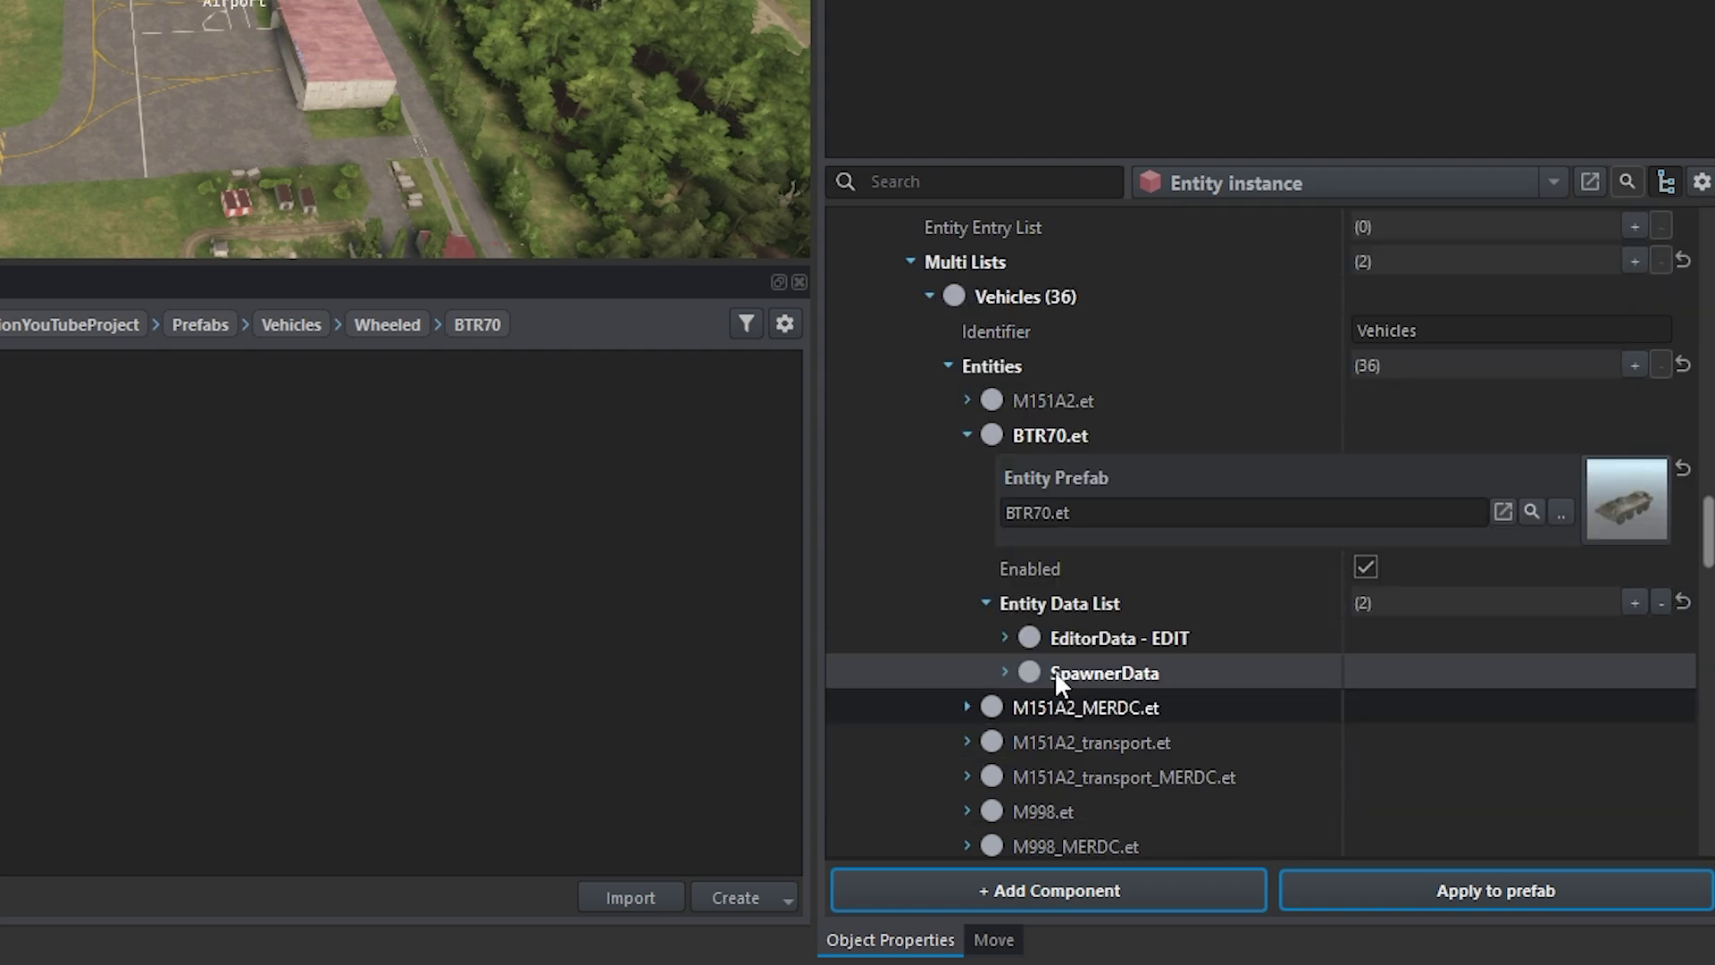
pyautogui.click(1041, 636)
pyautogui.scroll(-1, 1045, 639)
pyautogui.click(1027, 606)
pyautogui.scroll(-1, 1132, 628)
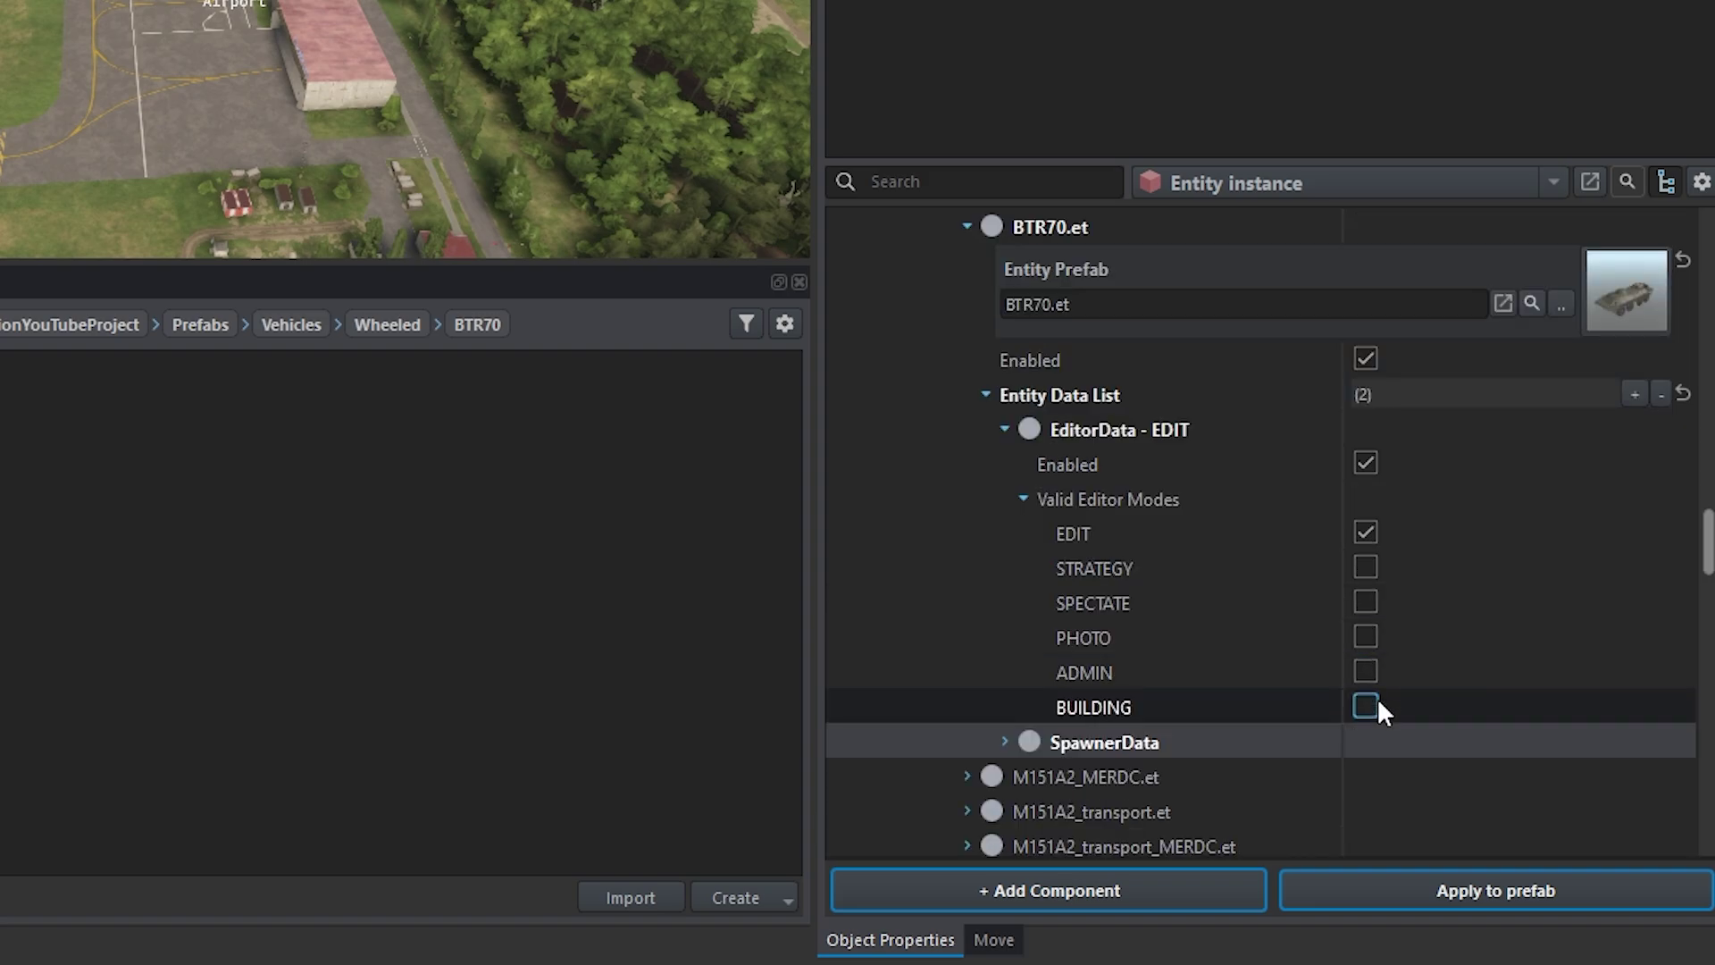
pyautogui.click(1366, 704)
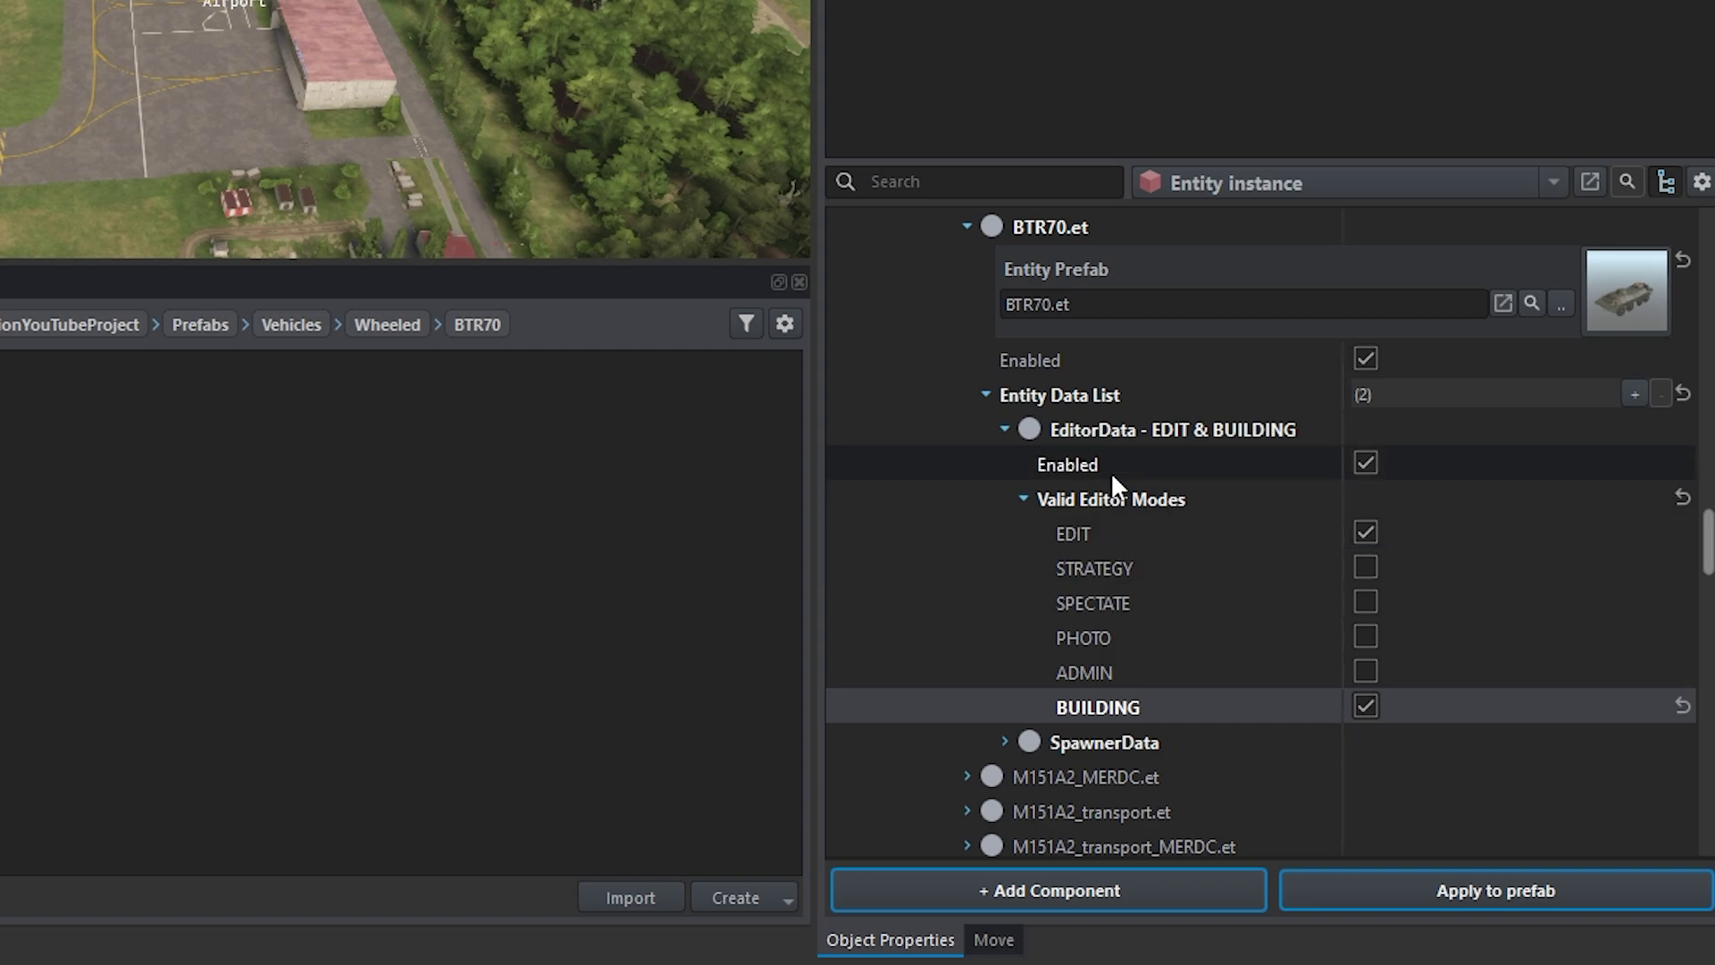
# Step: Enable the VEHICLE MEDIUM slot type in the SpawnerData of the BTR70 entry
pyautogui.click(1004, 430)
pyautogui.click(1003, 463)
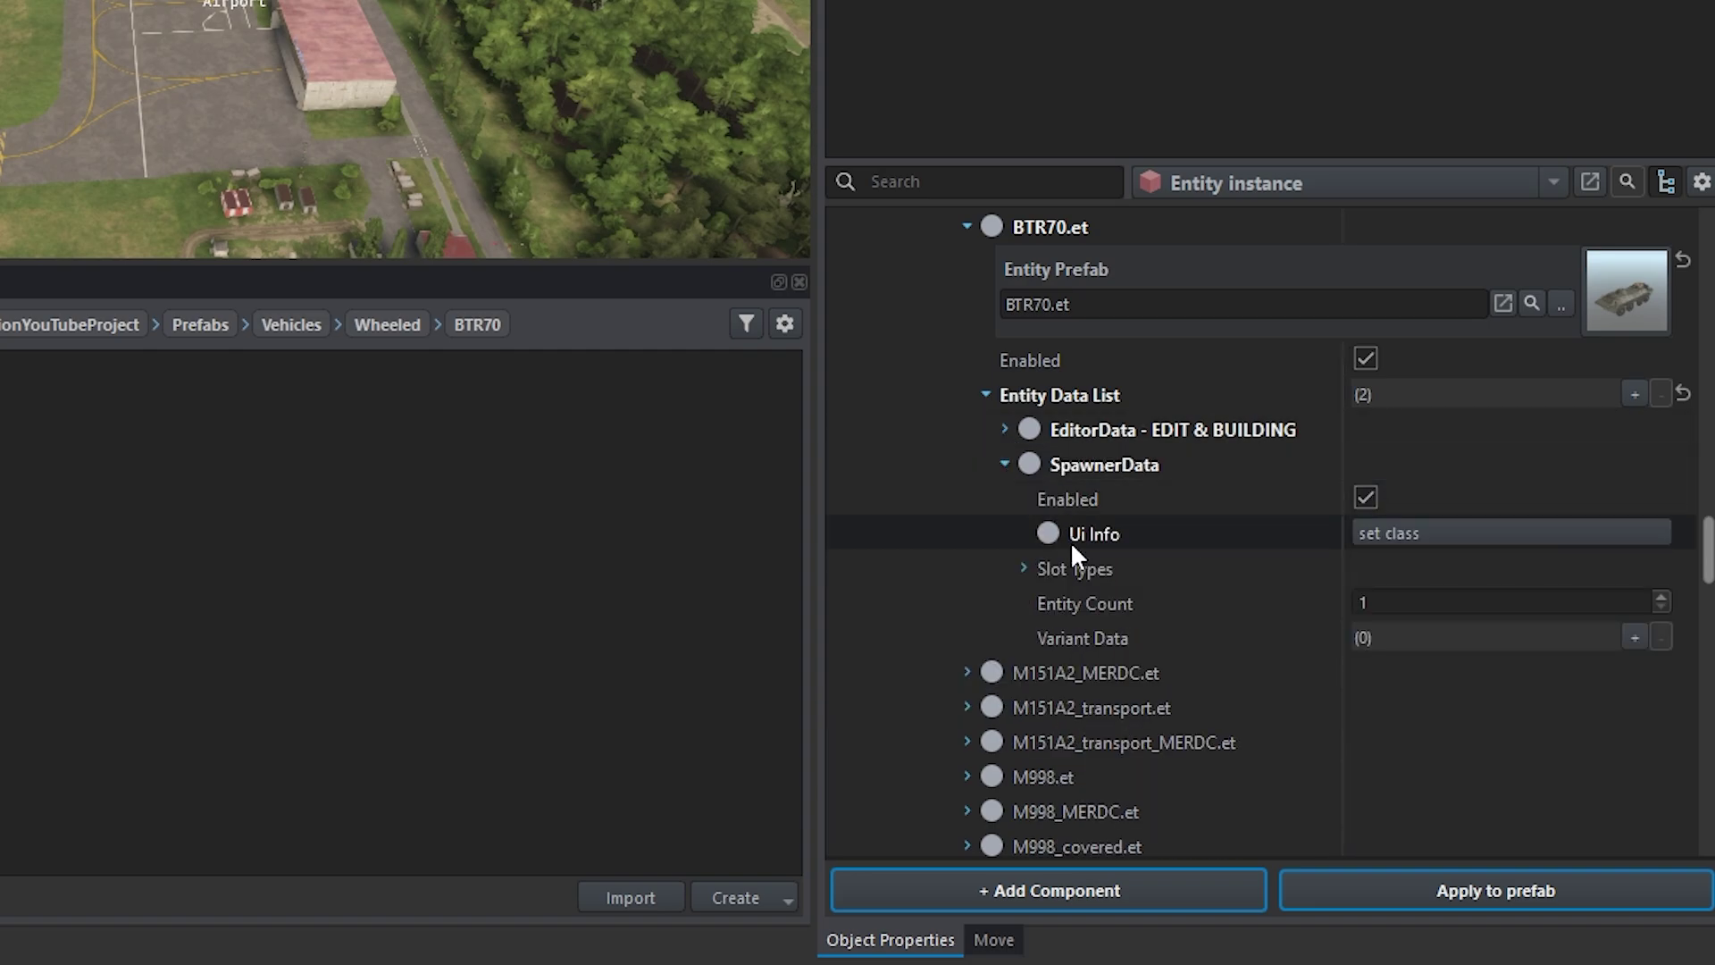
pyautogui.click(1023, 569)
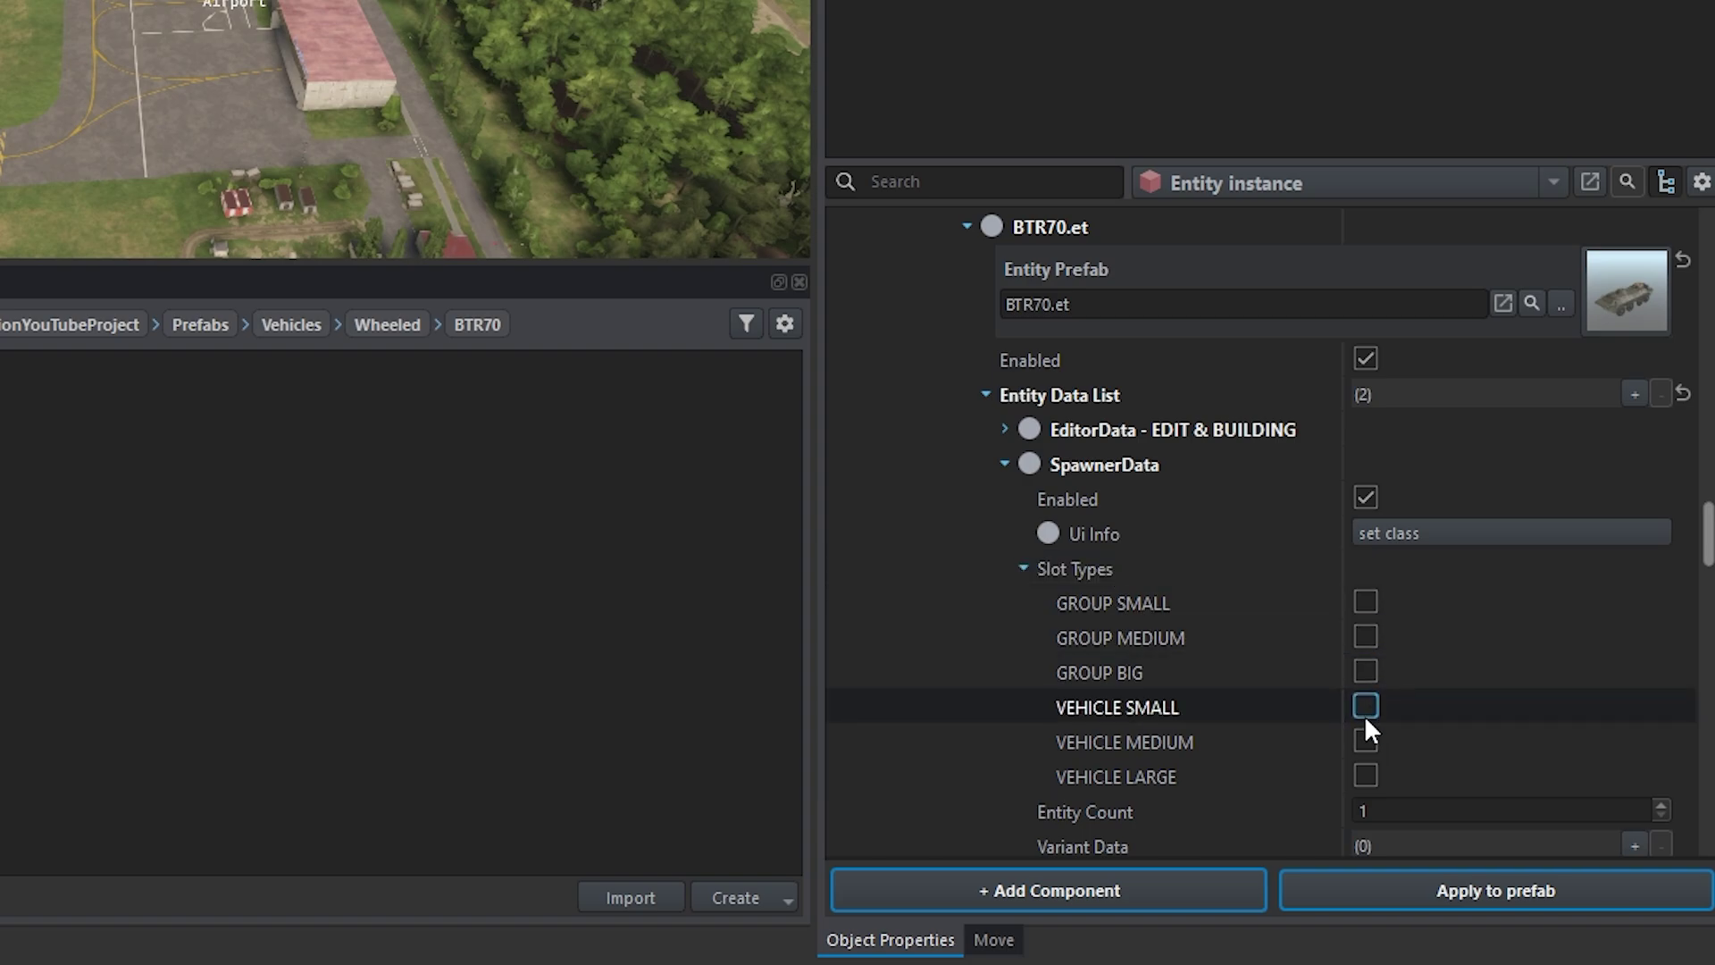
pyautogui.click(1364, 747)
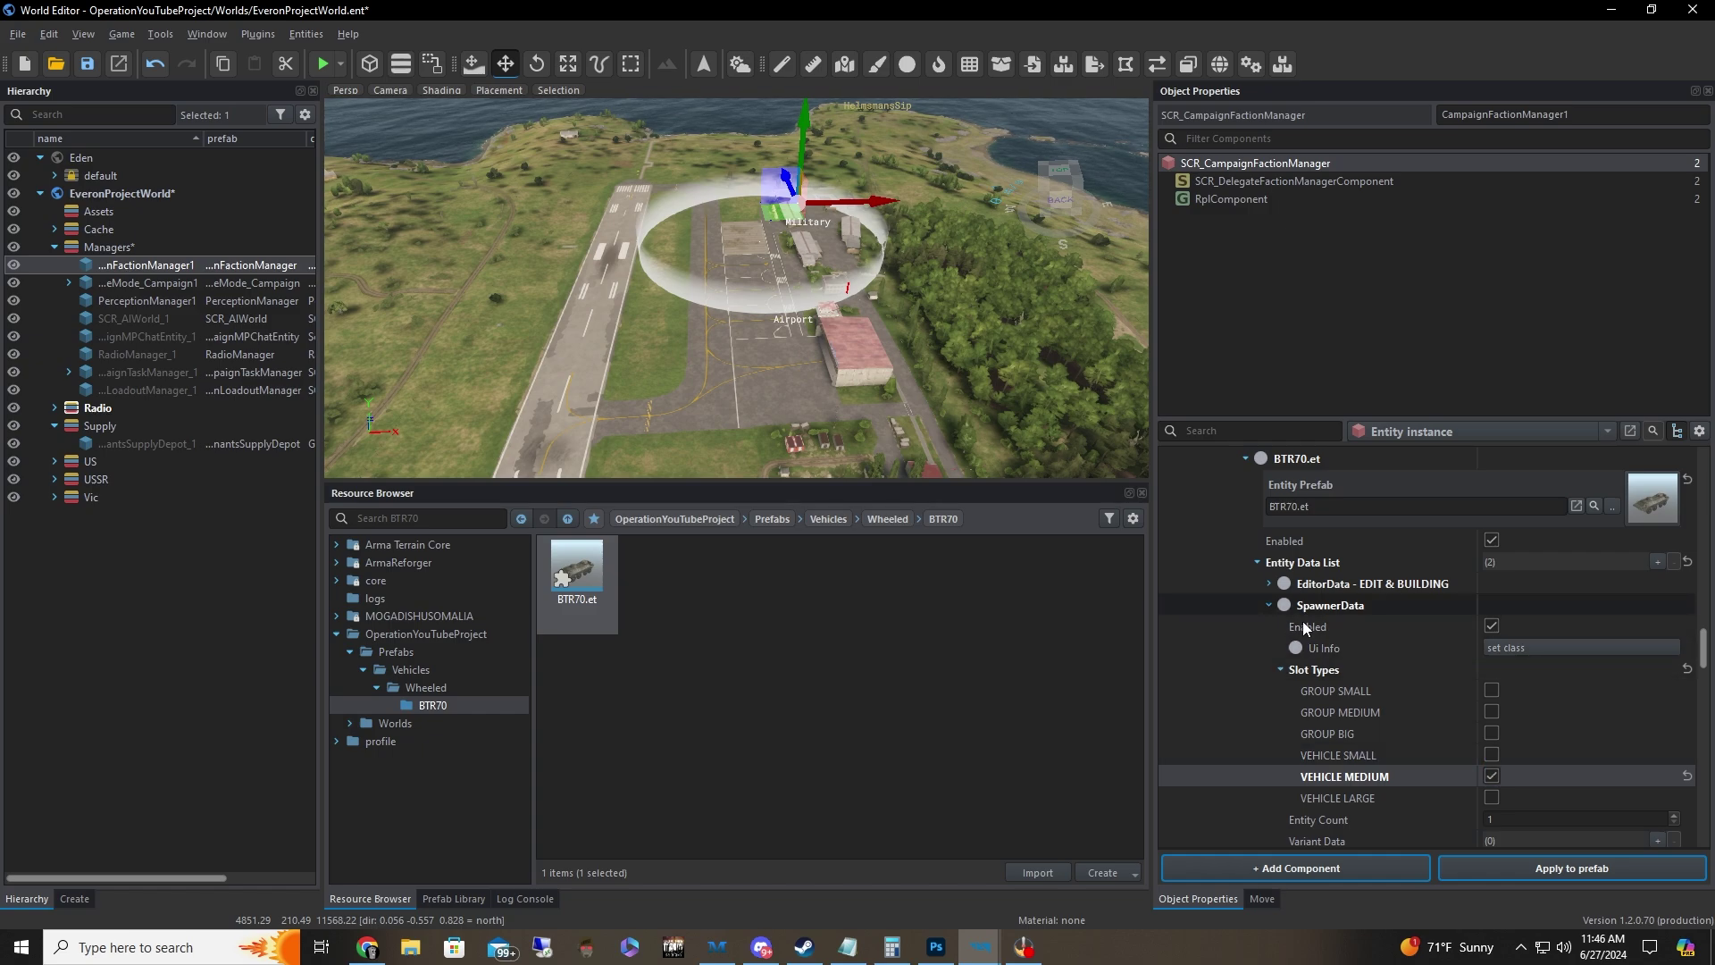
pyautogui.scroll(3, 1284, 597)
pyautogui.scroll(3, 1284, 597)
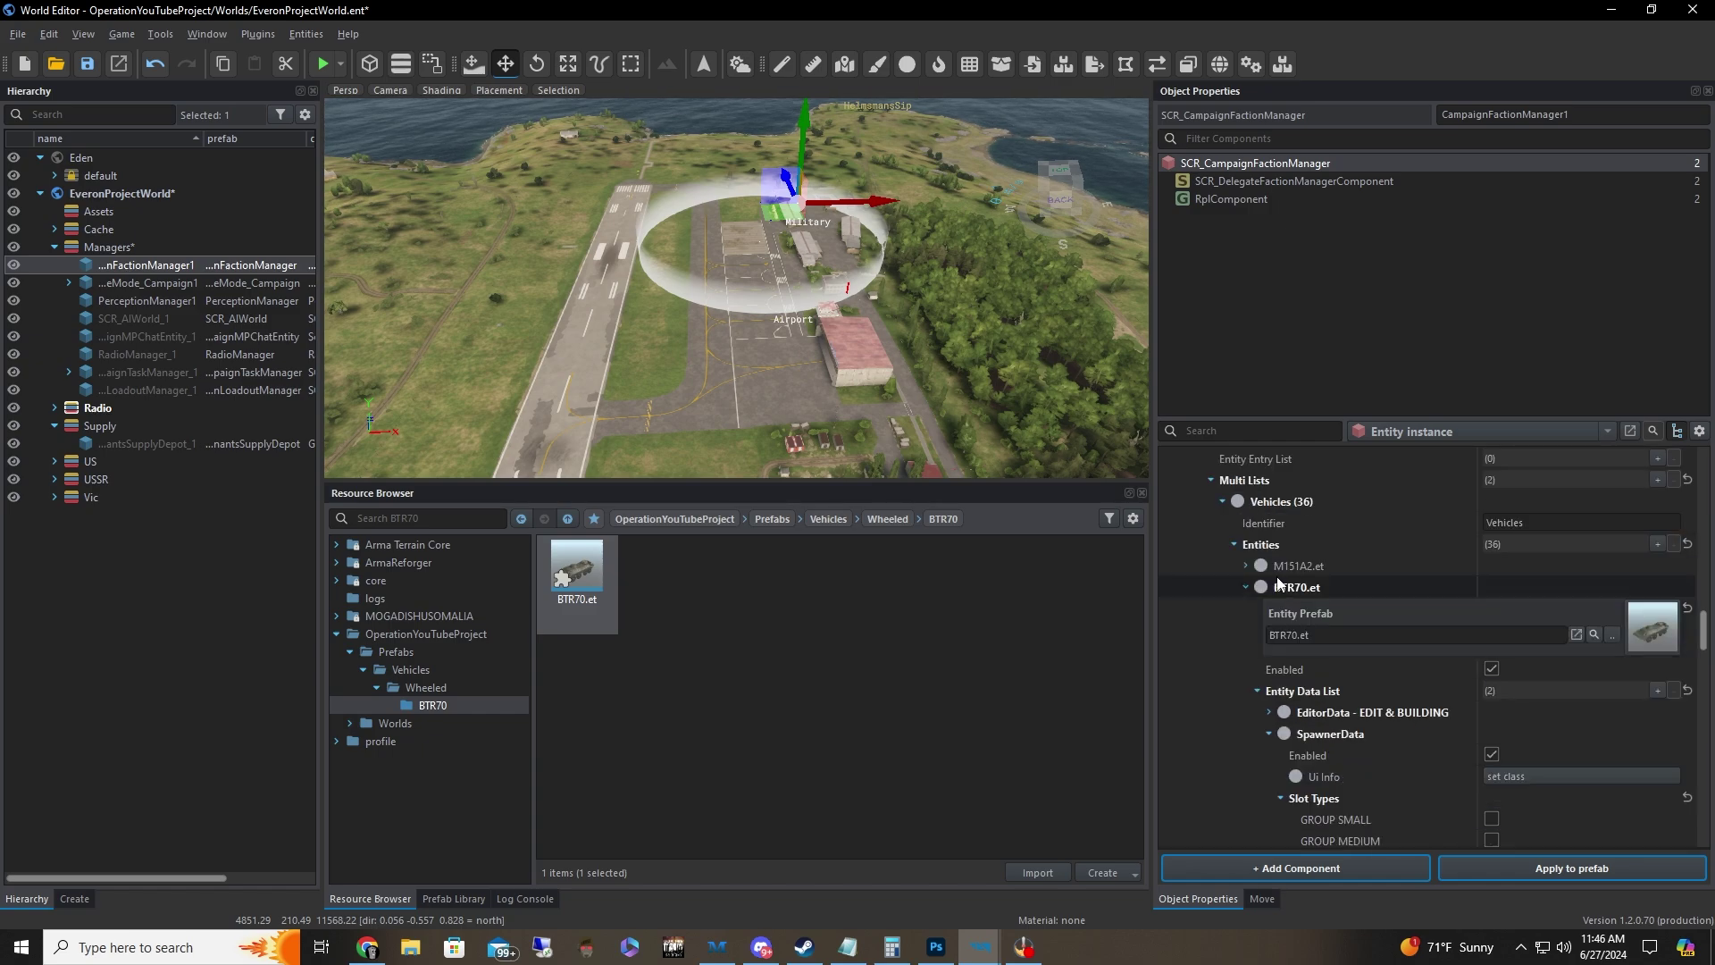
pyautogui.click(1235, 547)
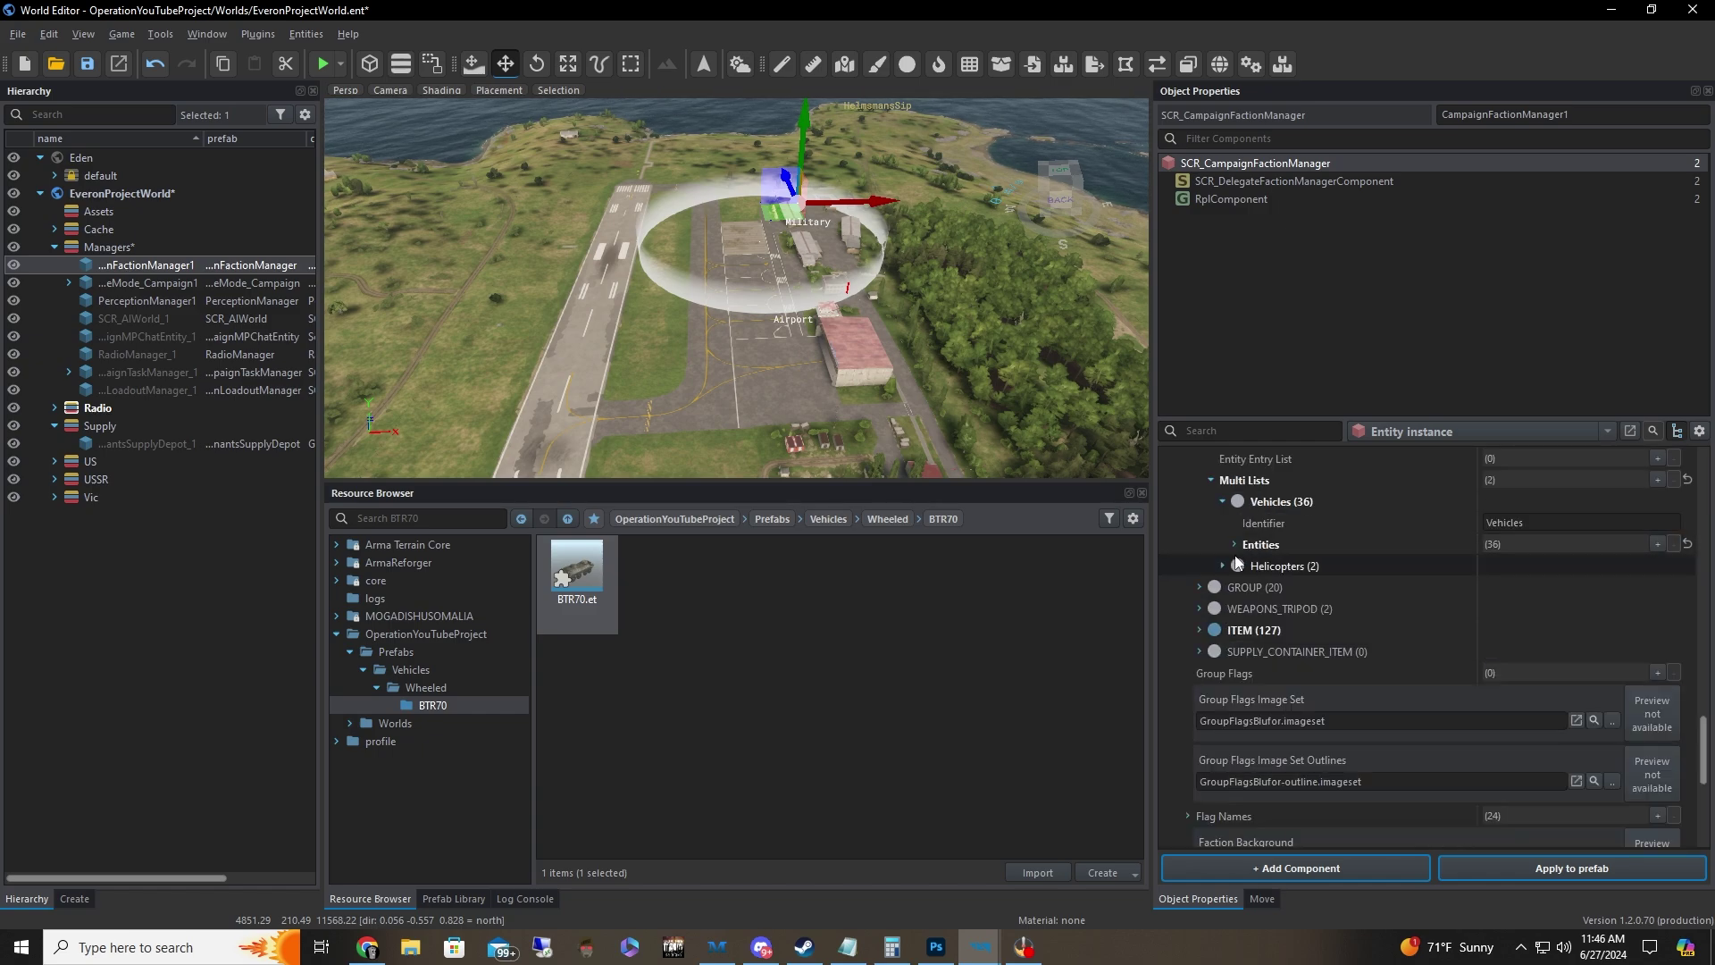
pyautogui.click(1234, 545)
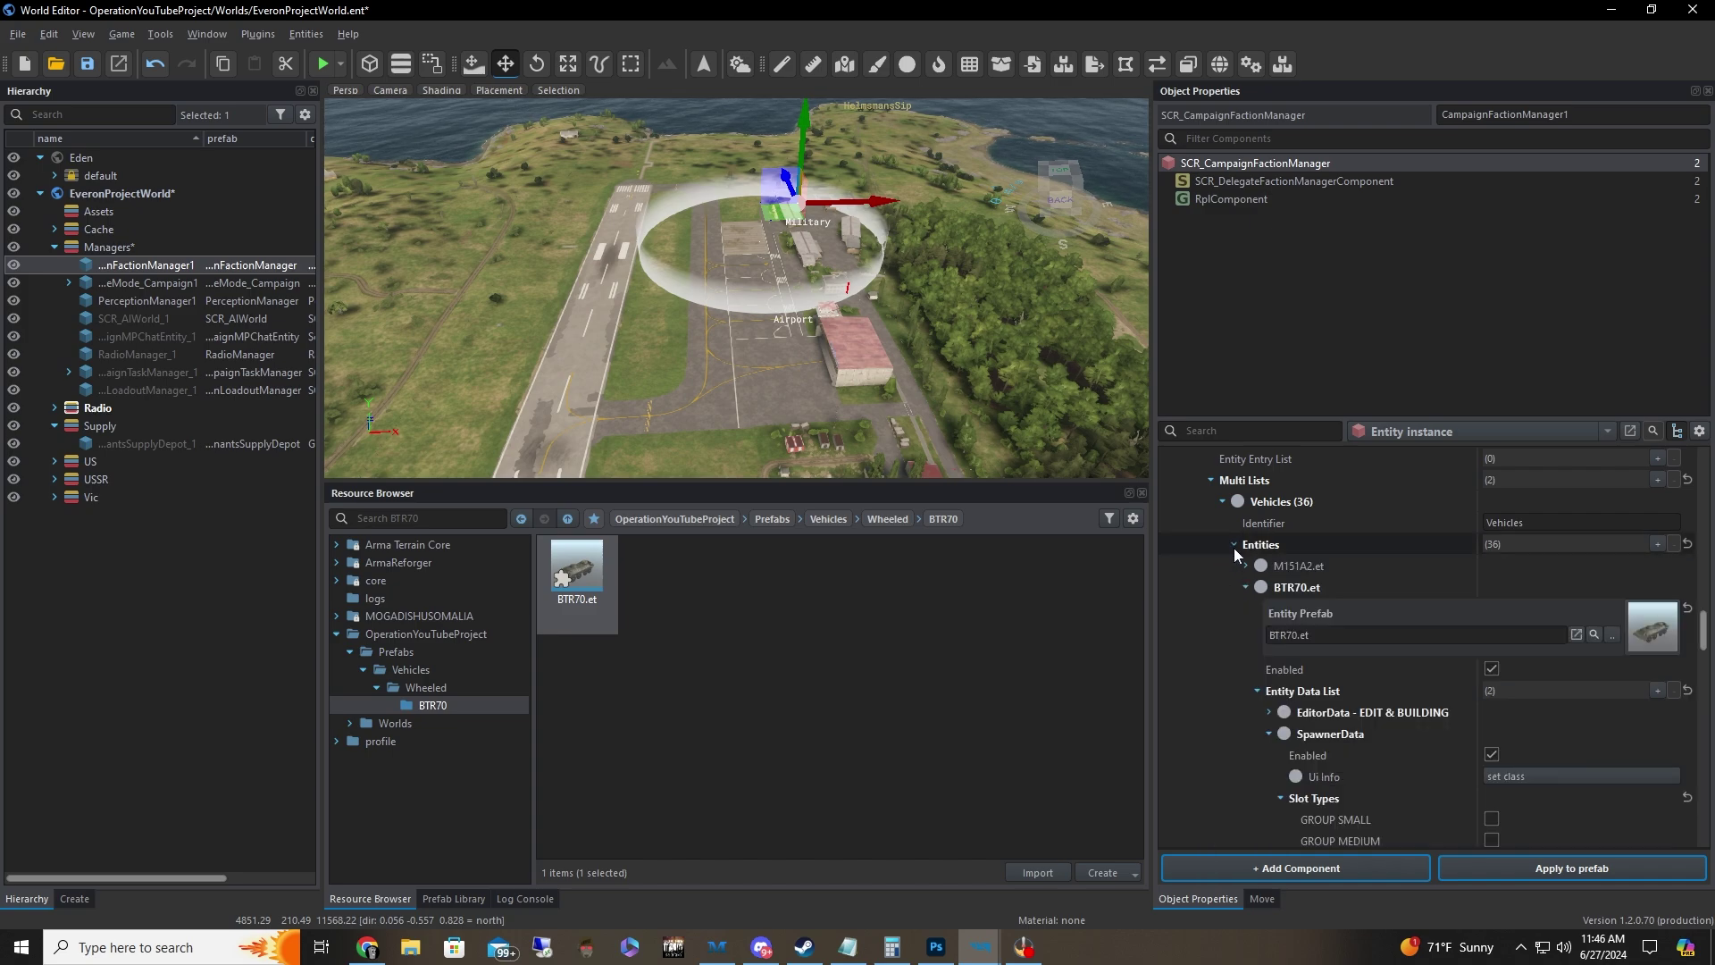
pyautogui.scroll(-5, 1234, 548)
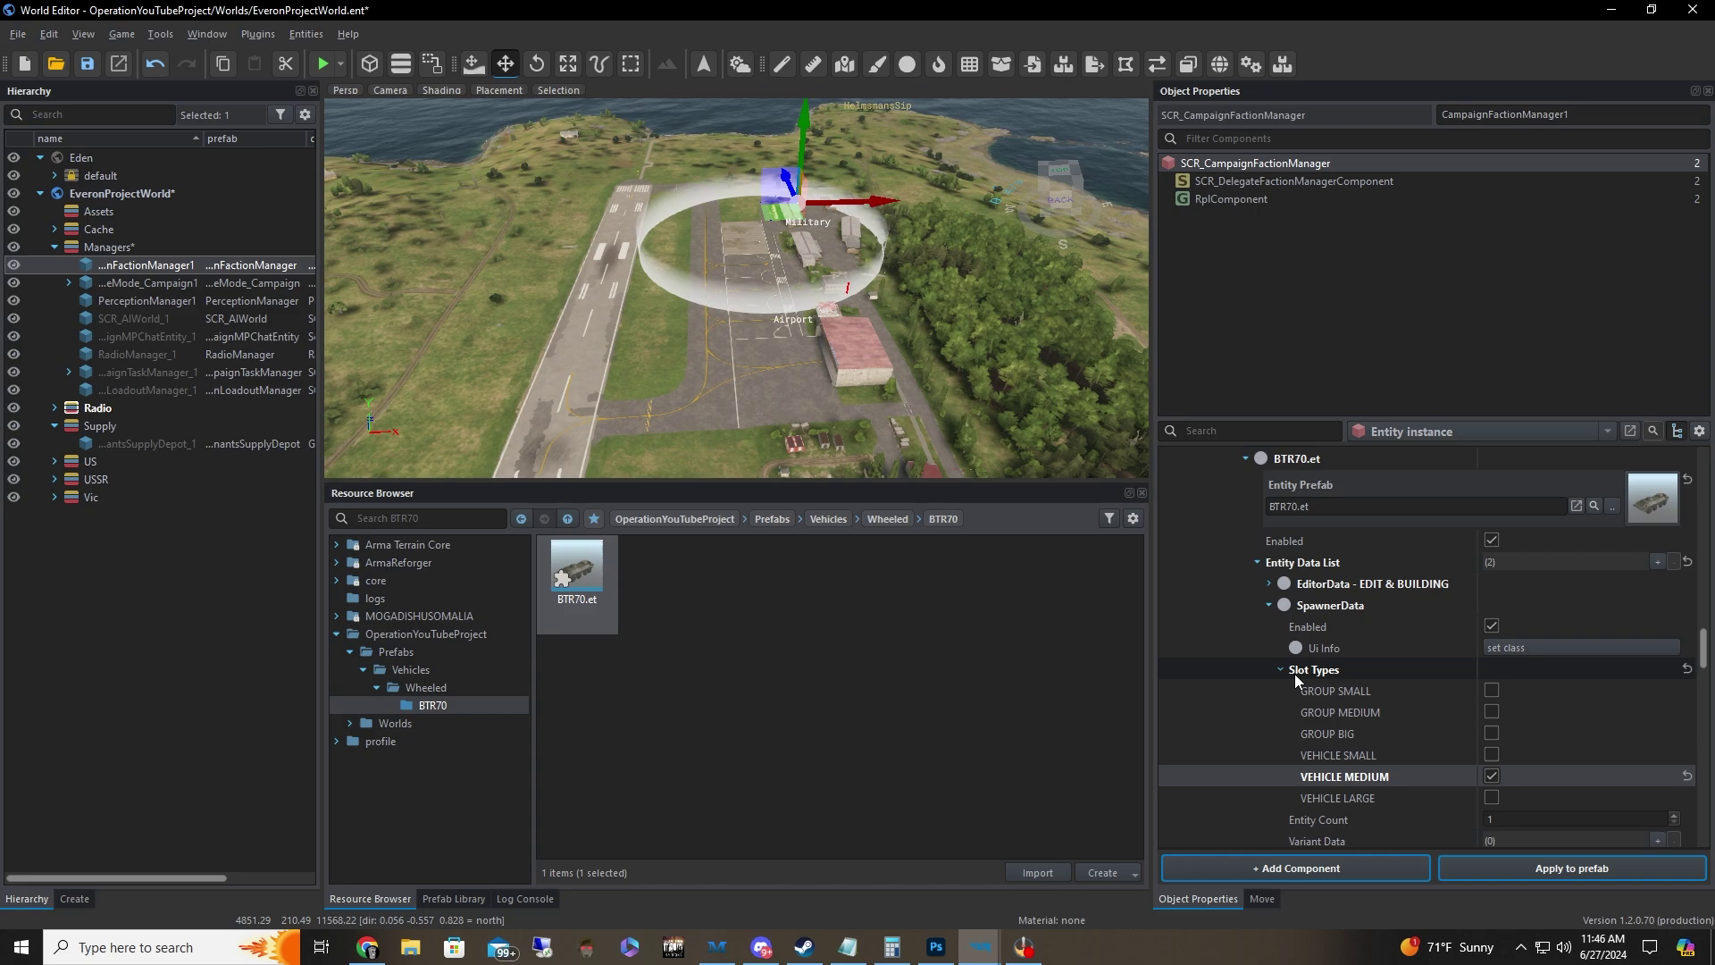
pyautogui.click(1268, 604)
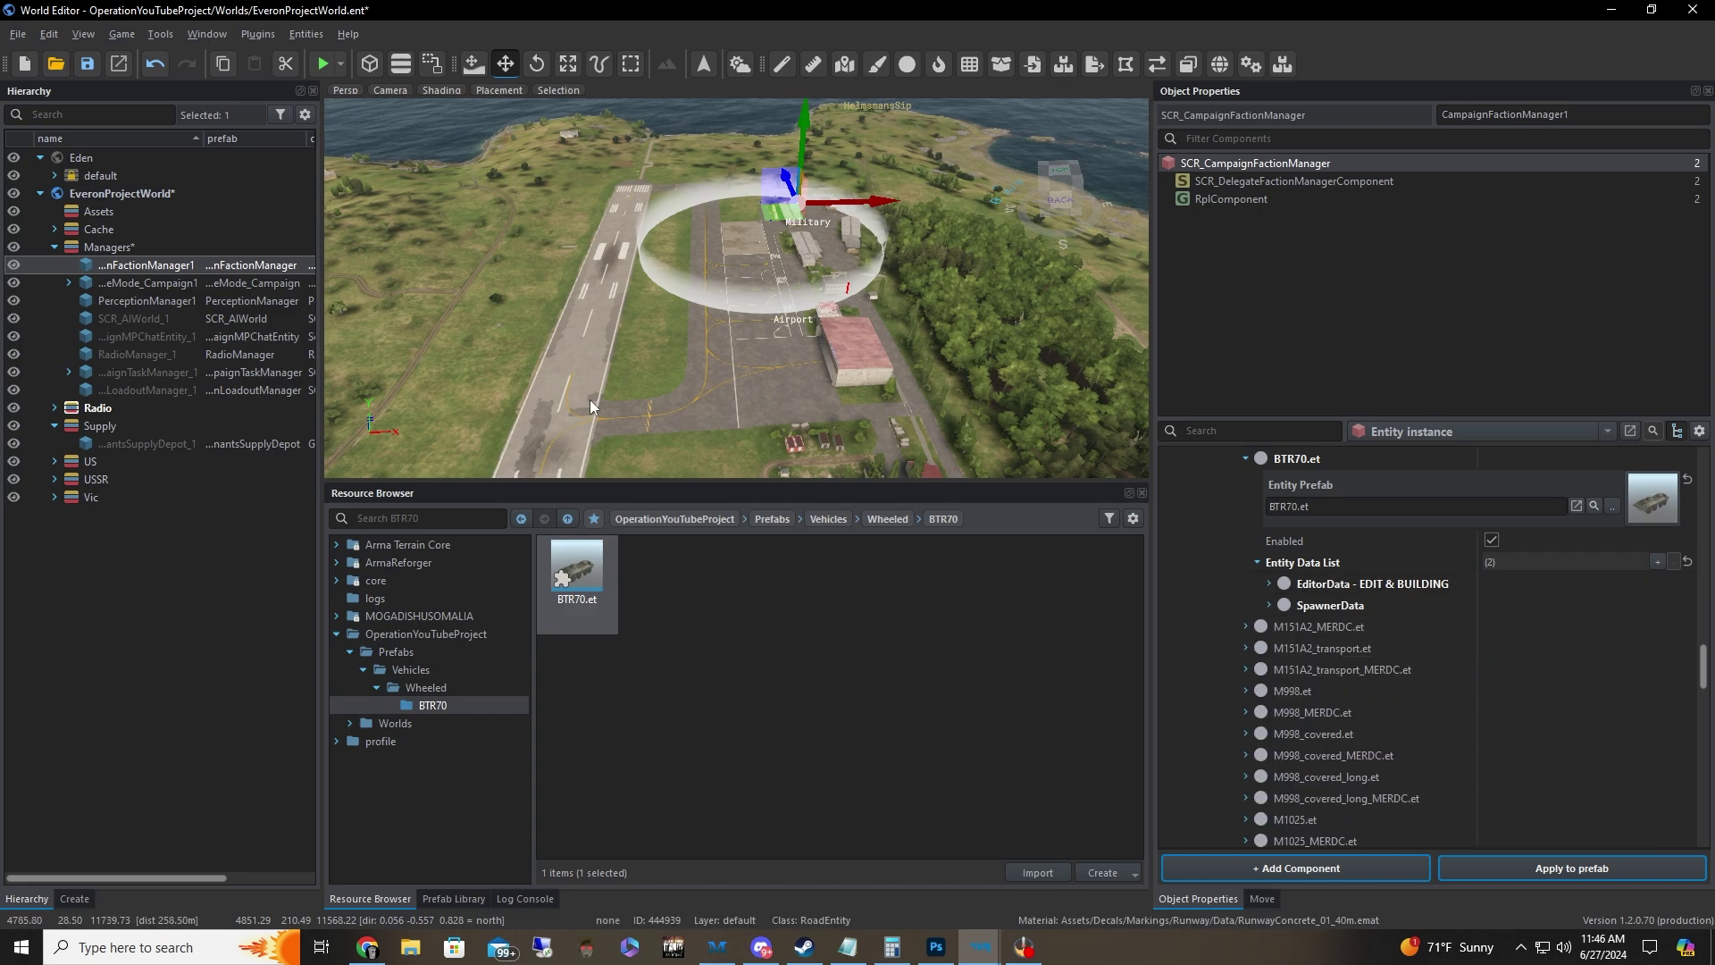
# Step: Play the world and, as Game Master, place a US vehicle maintenance composition on the airfield near the parked vehicles
pyautogui.click(323, 66)
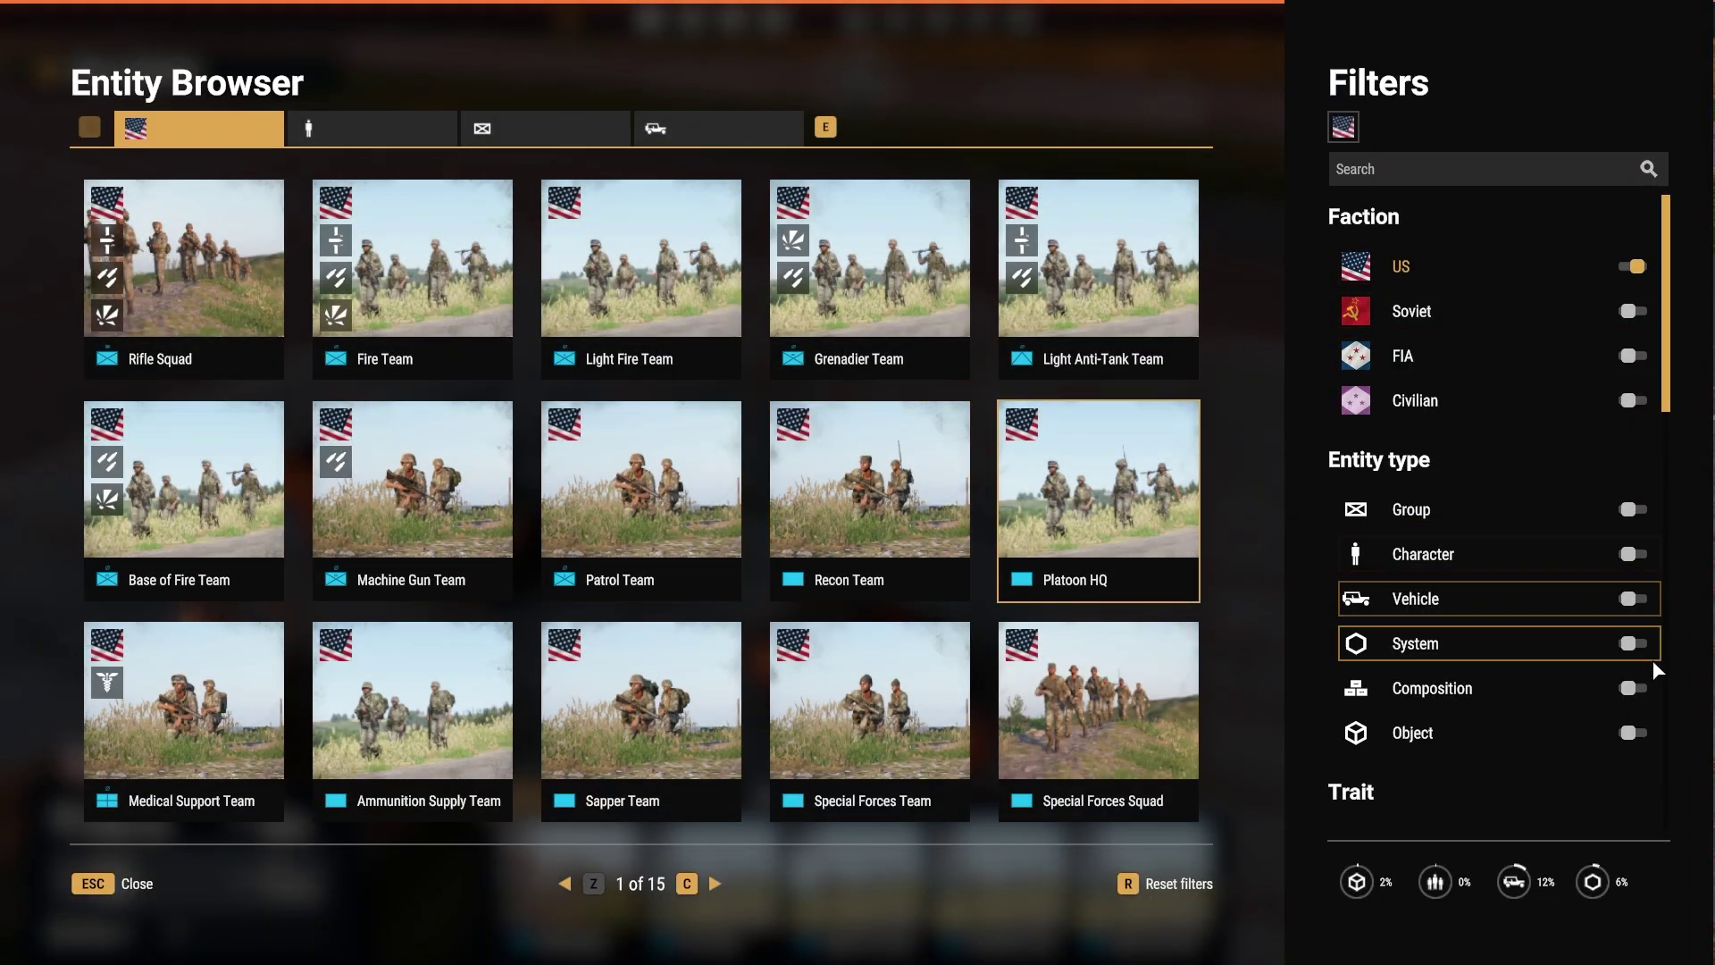
pyautogui.click(1633, 688)
pyautogui.scroll(-1, 808, 361)
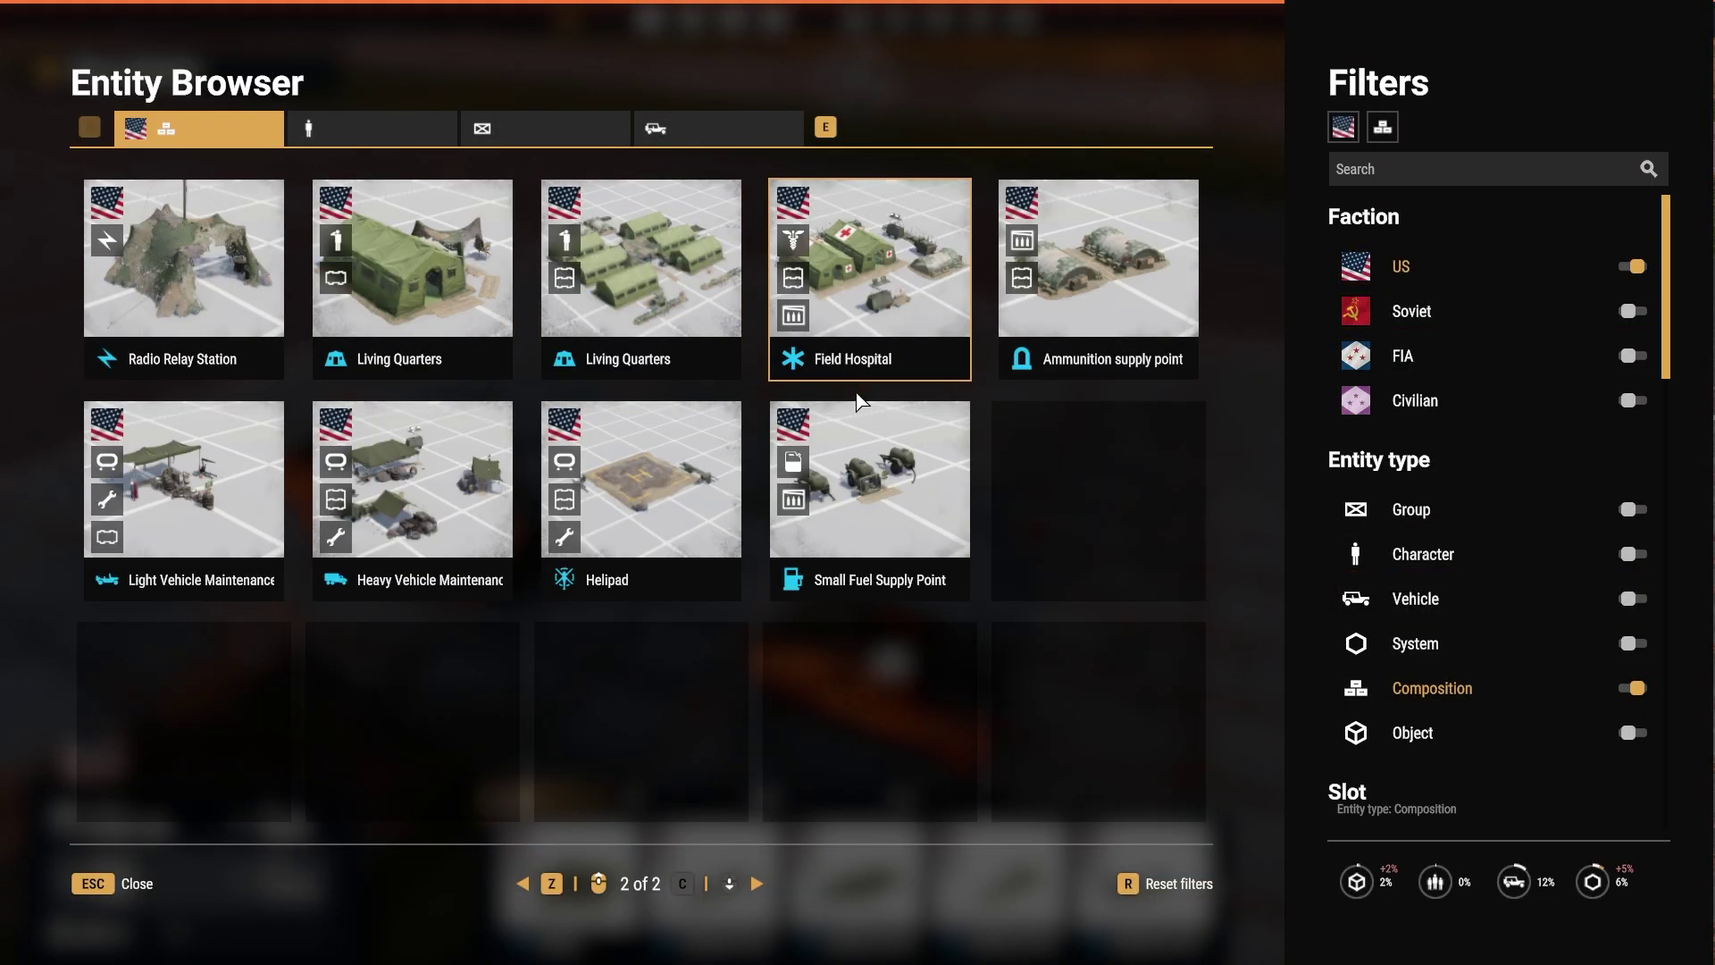
pyautogui.click(223, 438)
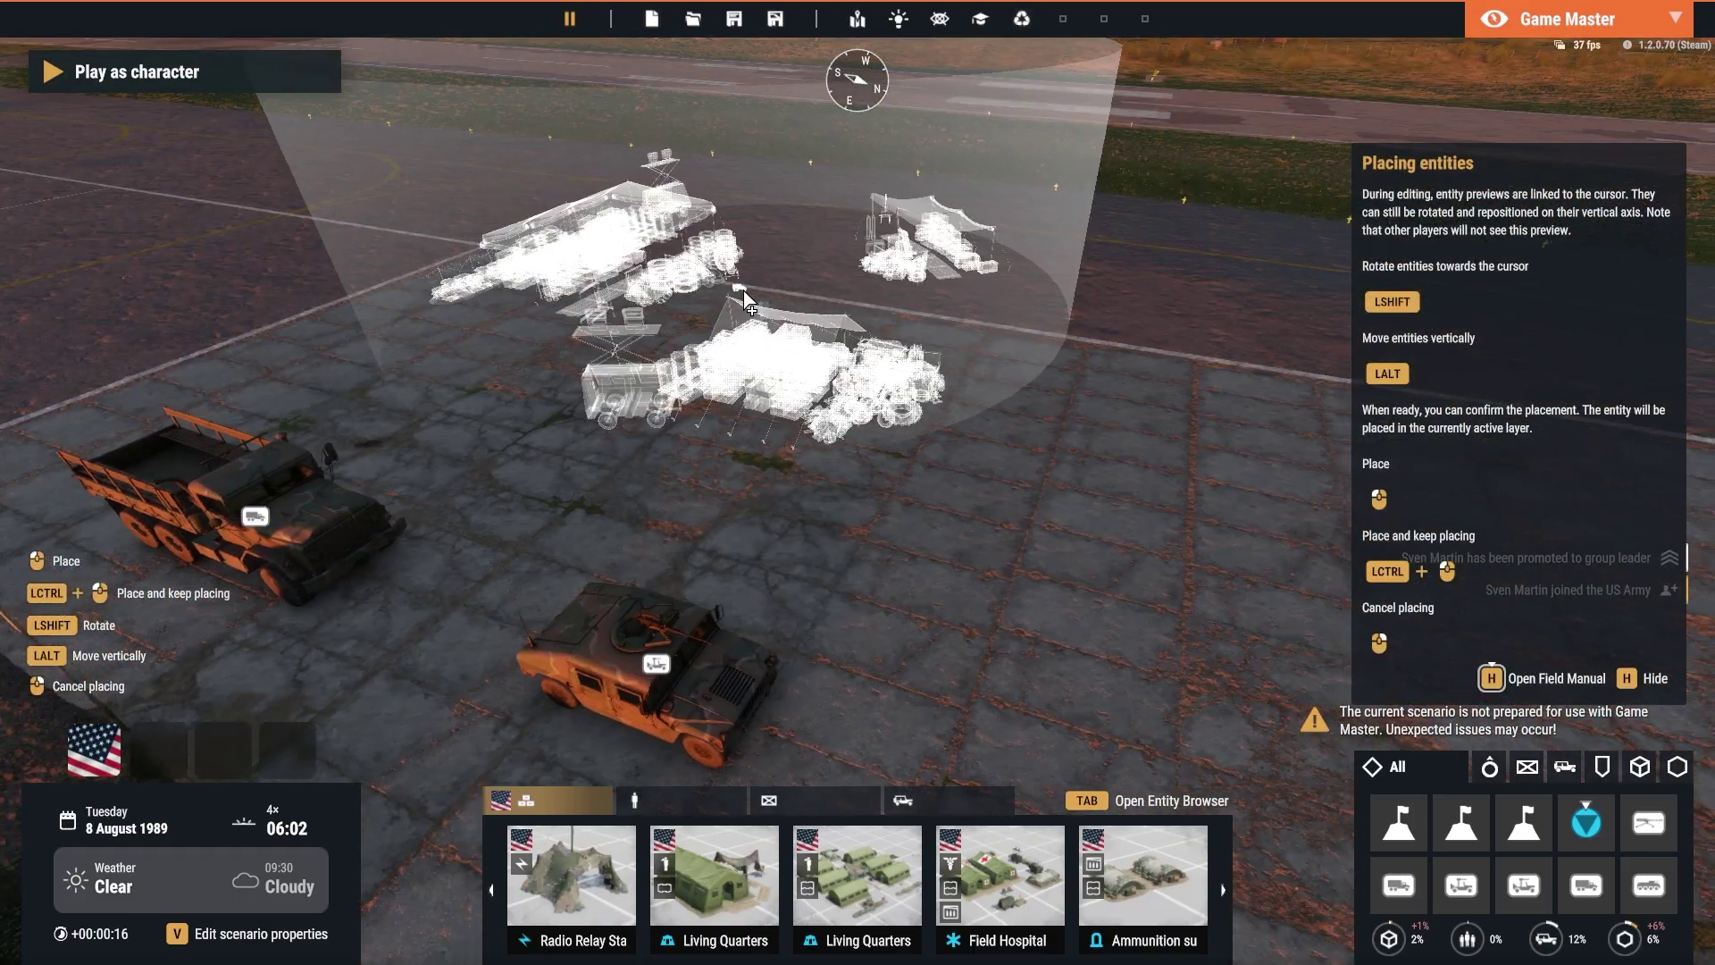
pyautogui.click(724, 340)
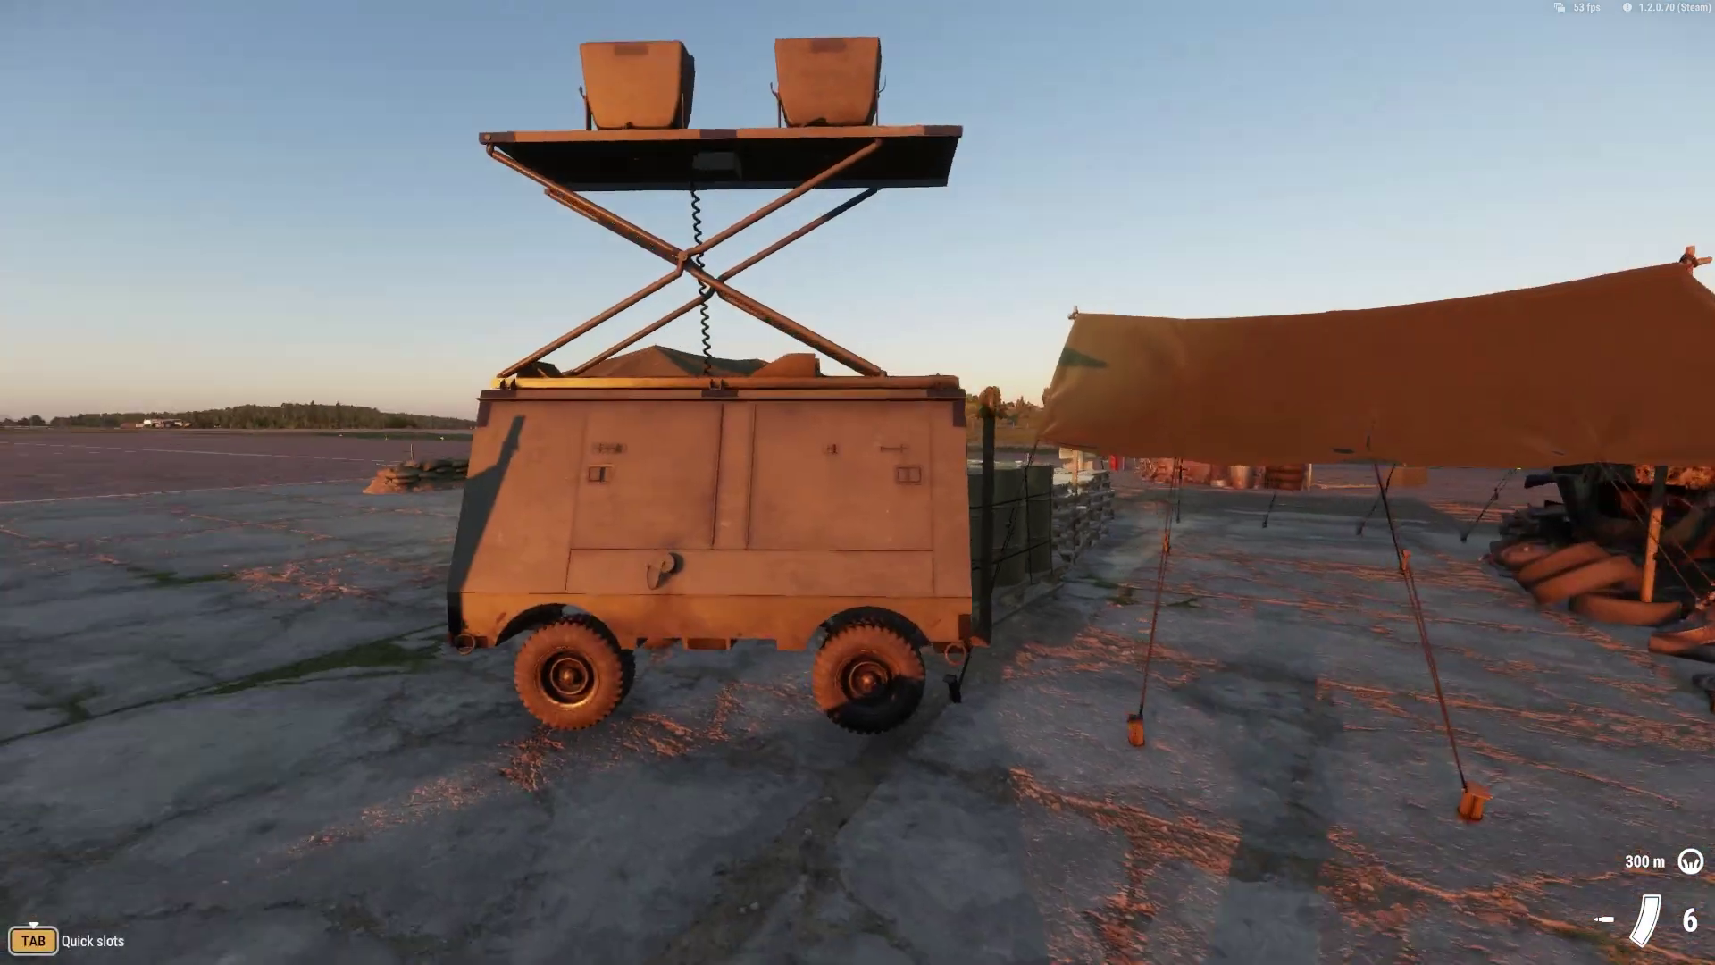
# Step: Walk the character to the vehicle board of the placed maintenance point and request a vehicle
pyautogui.press('w')
pyautogui.press('w')
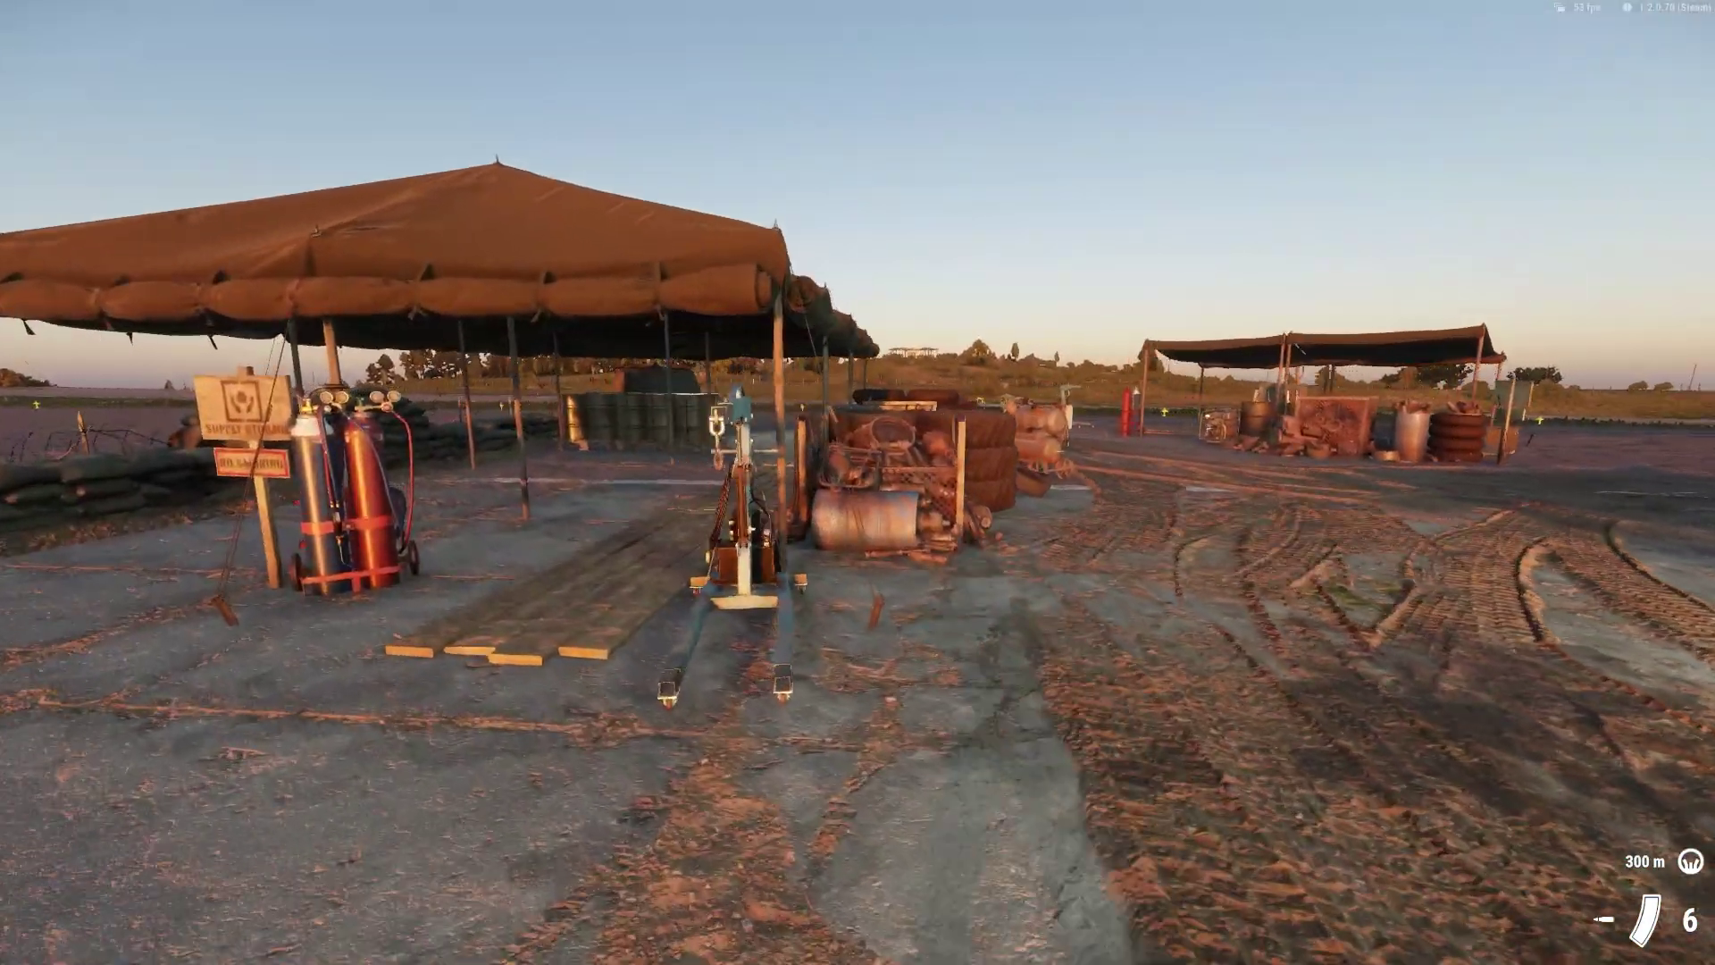
pyautogui.press('w')
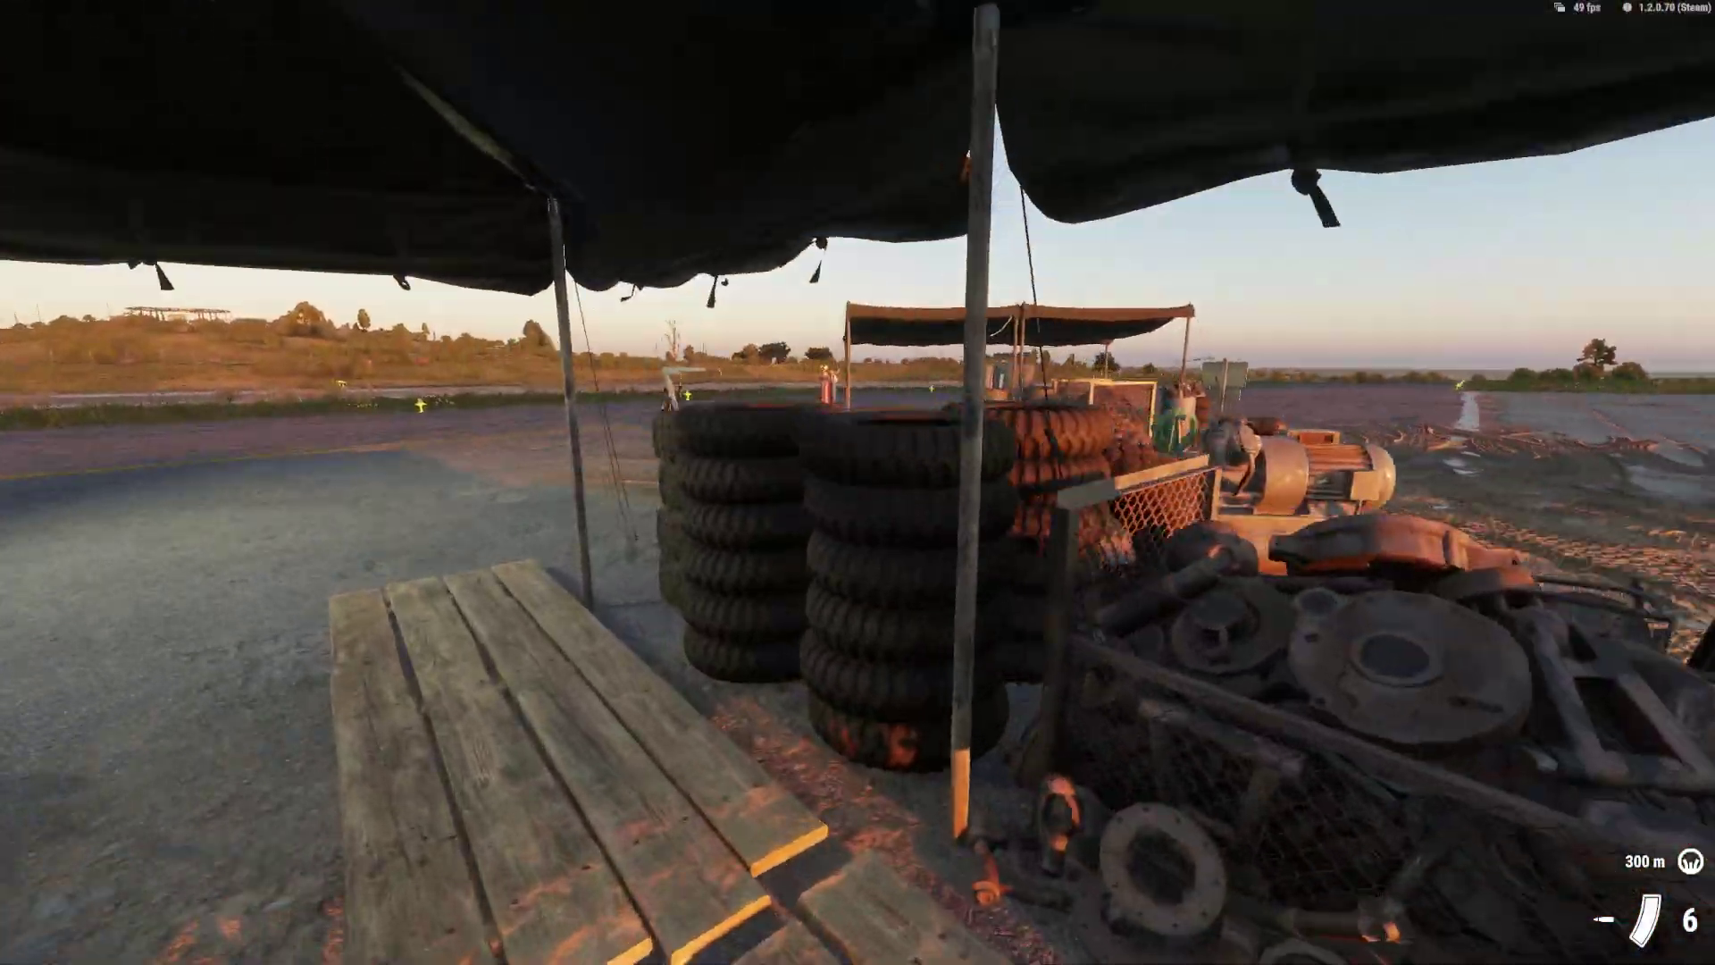
pyautogui.press('w')
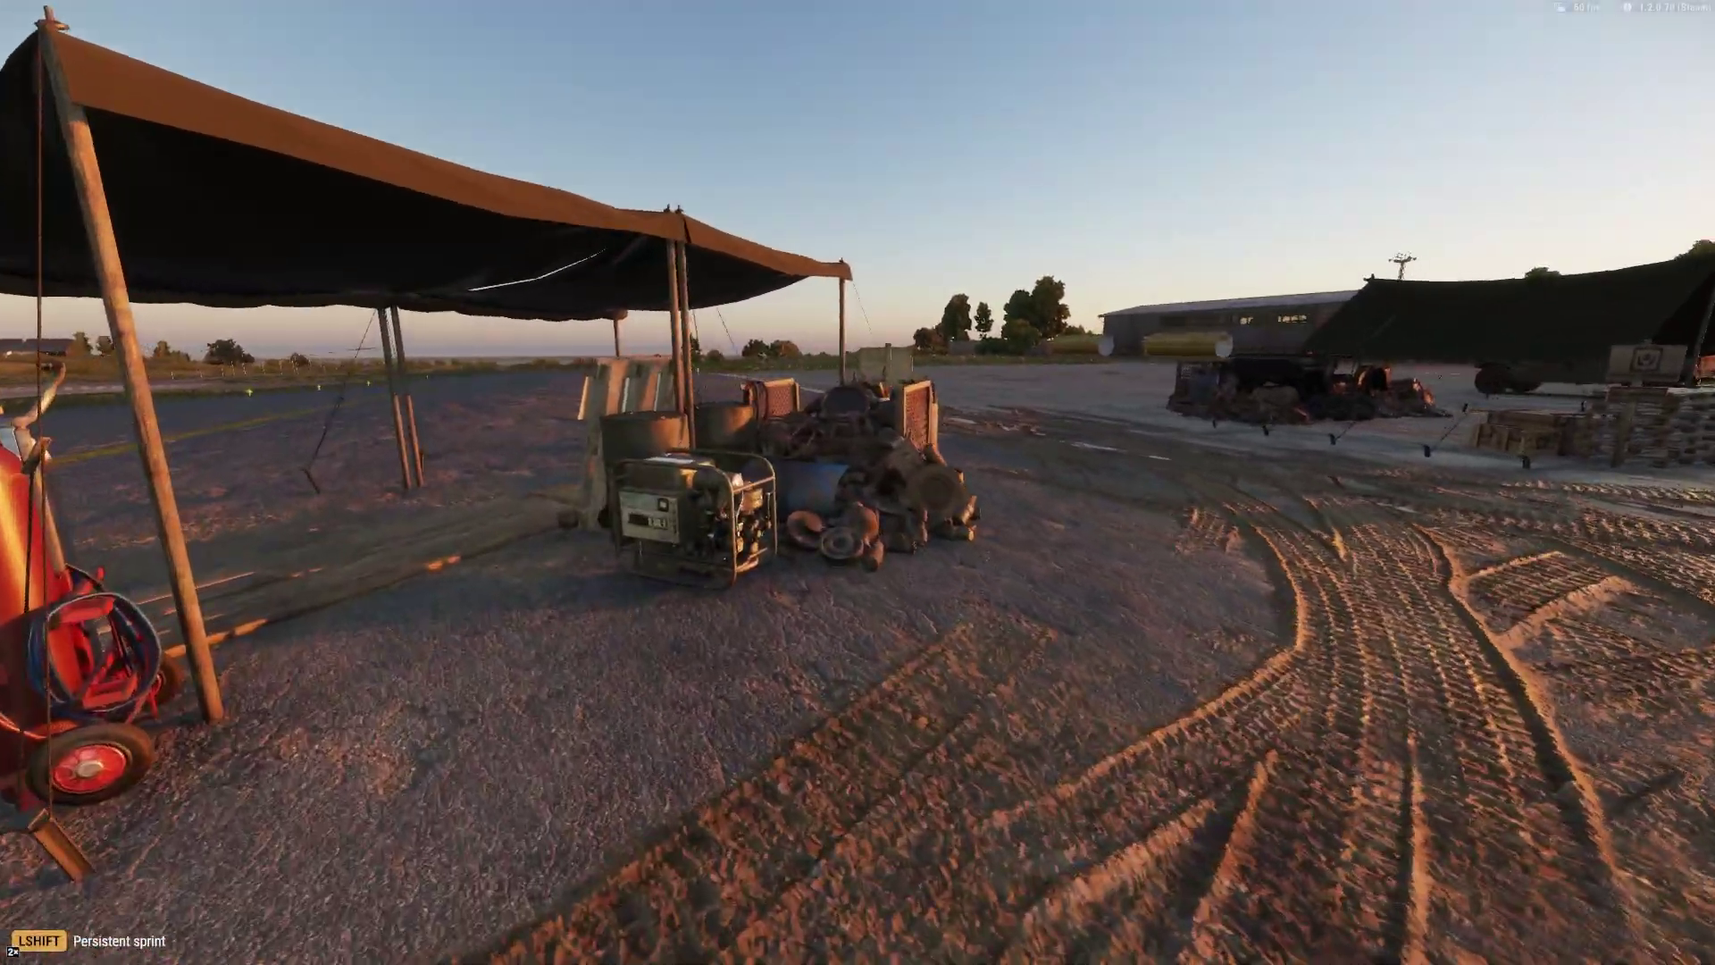
pyautogui.press('w')
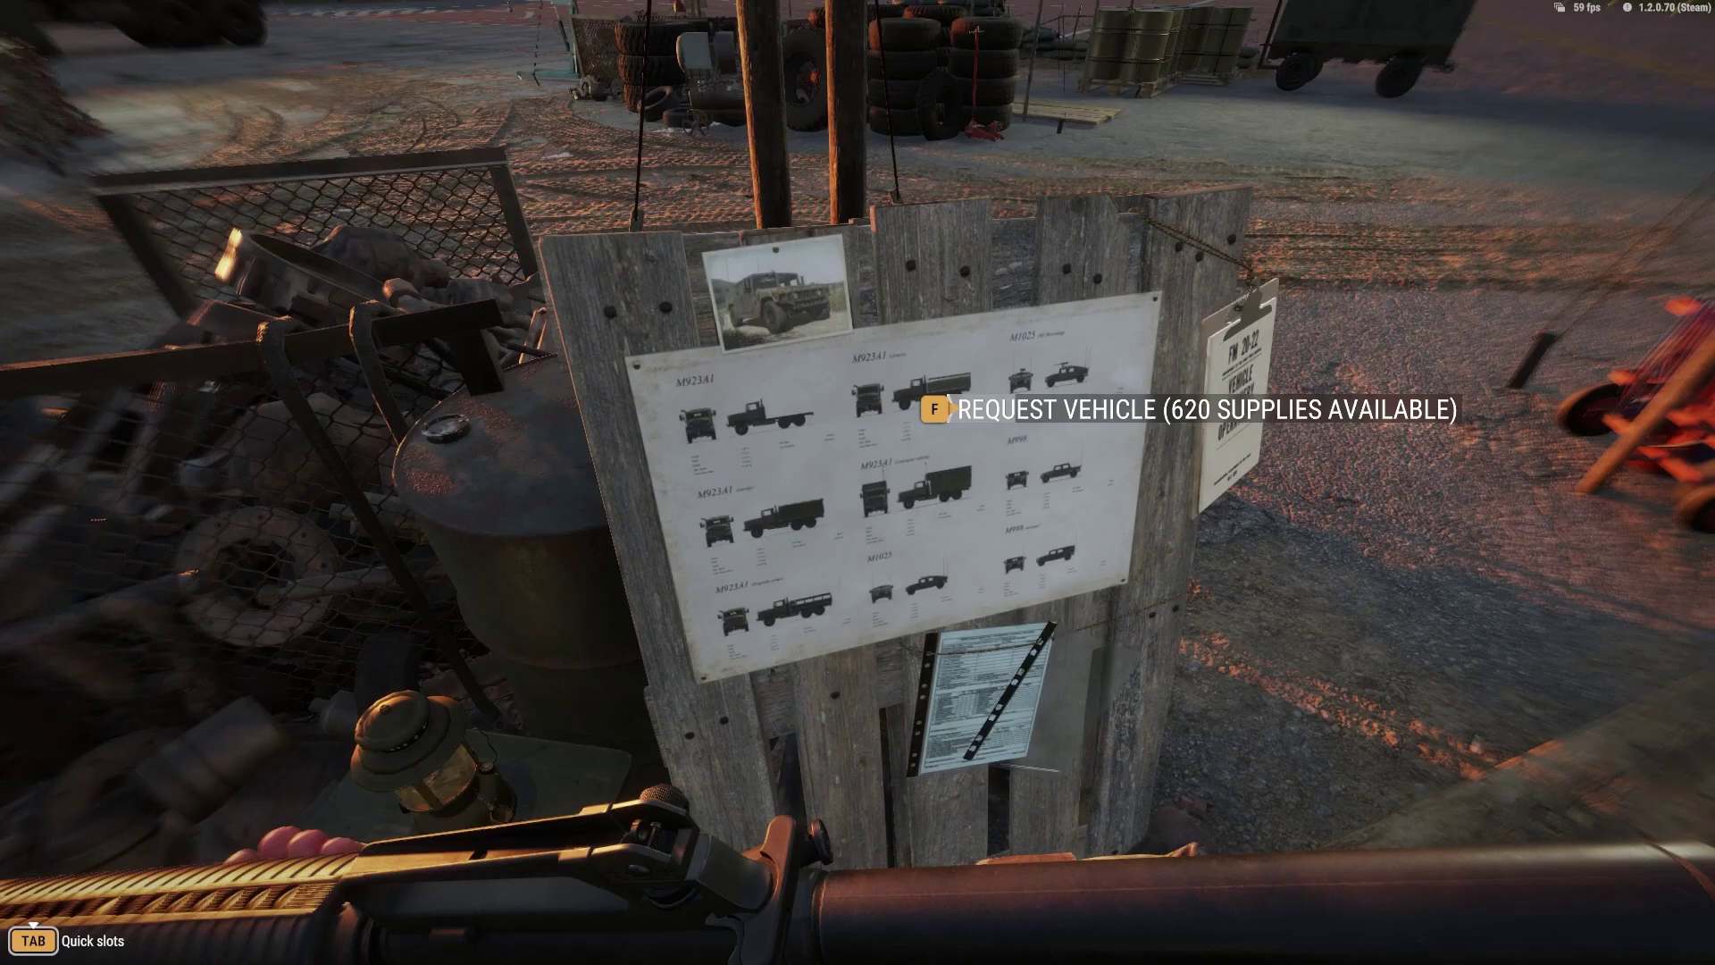
pyautogui.press('f')
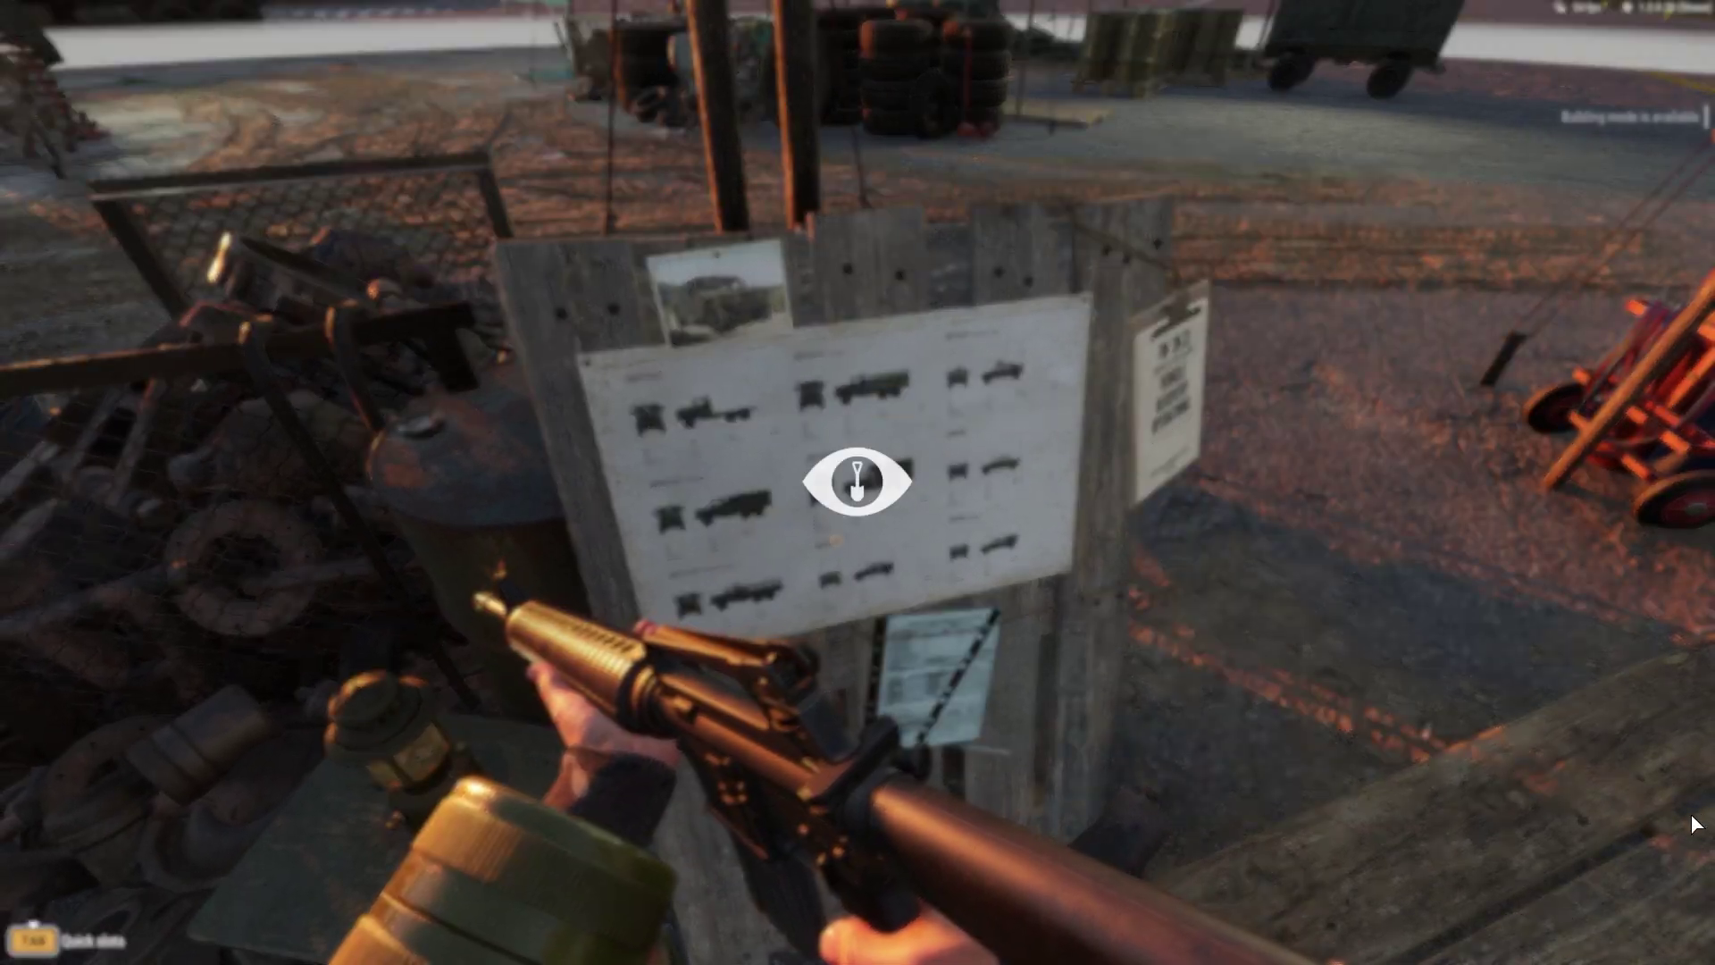
# Step: Build the first BTR-70 in the armored vehicle category on the open ground between the maintenance tents
pyautogui.scroll(-1, 1025, 866)
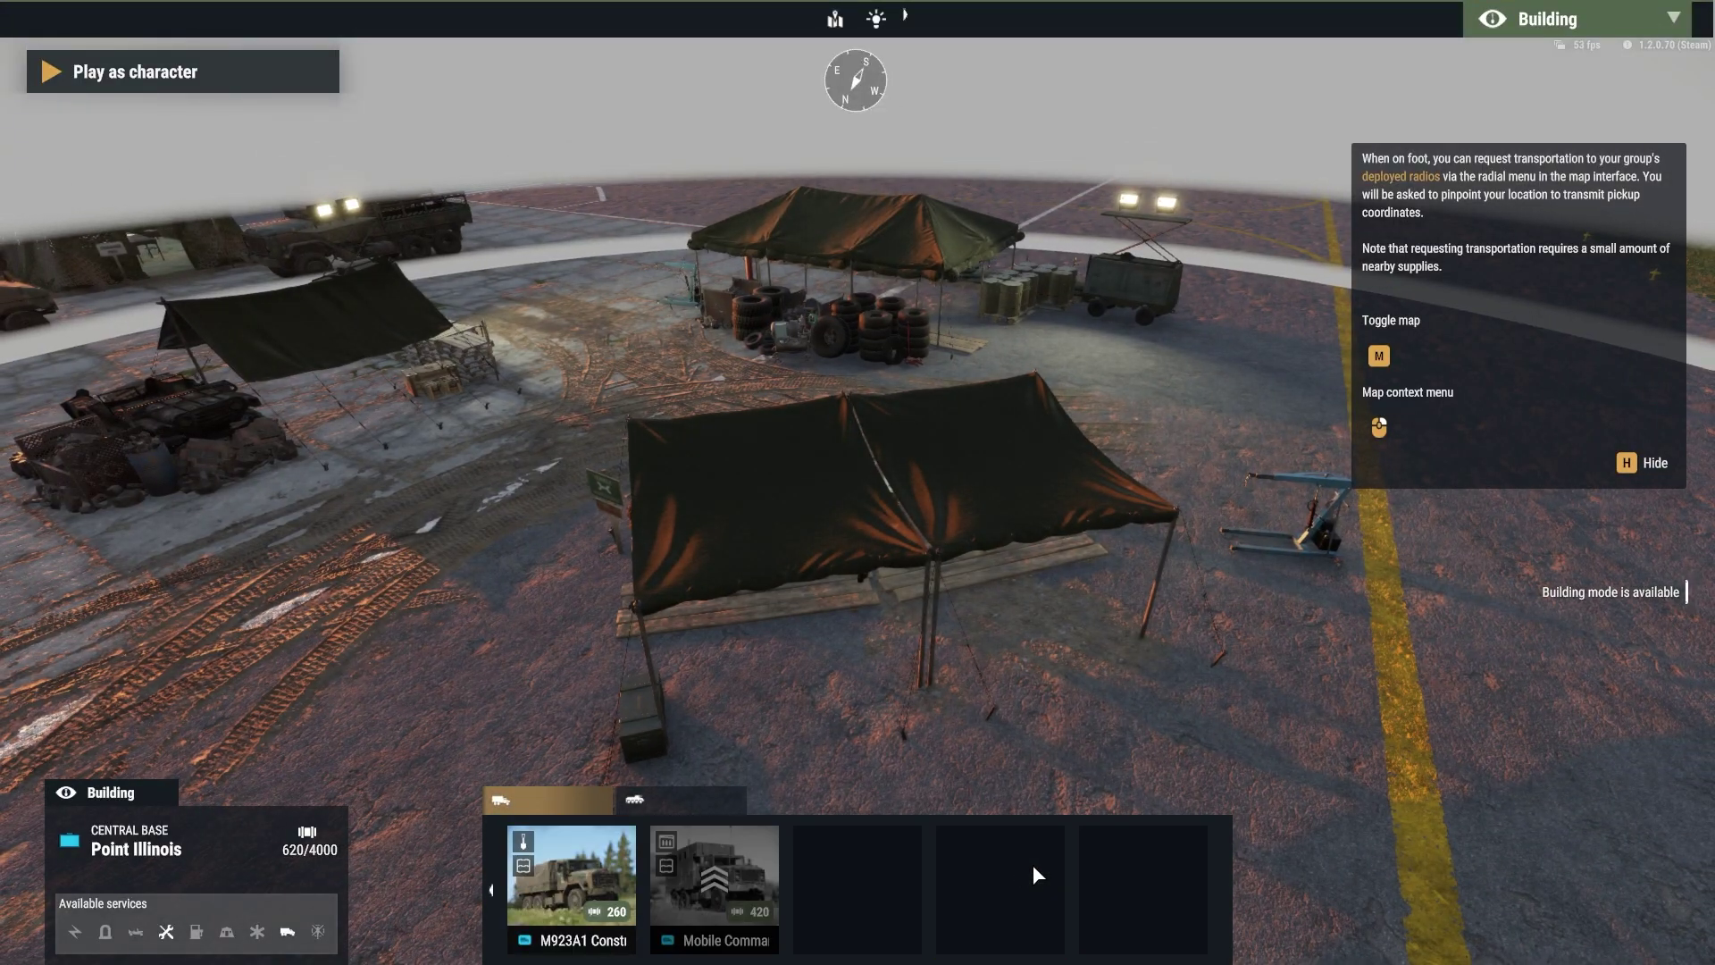
pyautogui.click(650, 801)
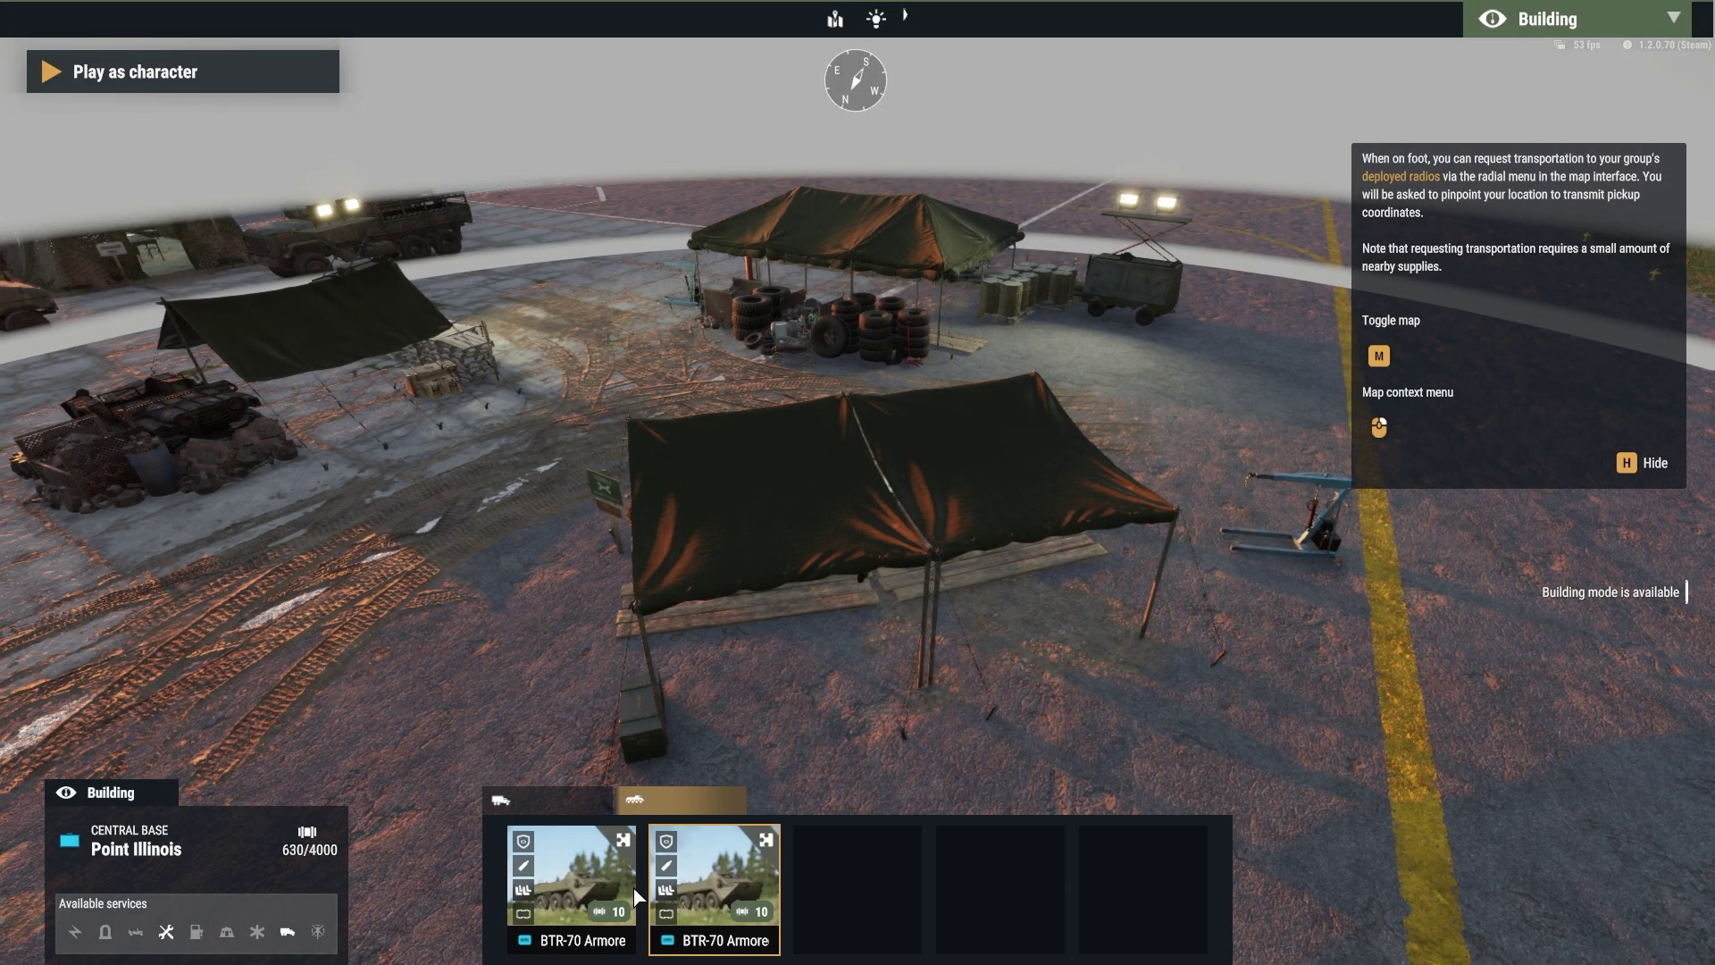
pyautogui.click(582, 880)
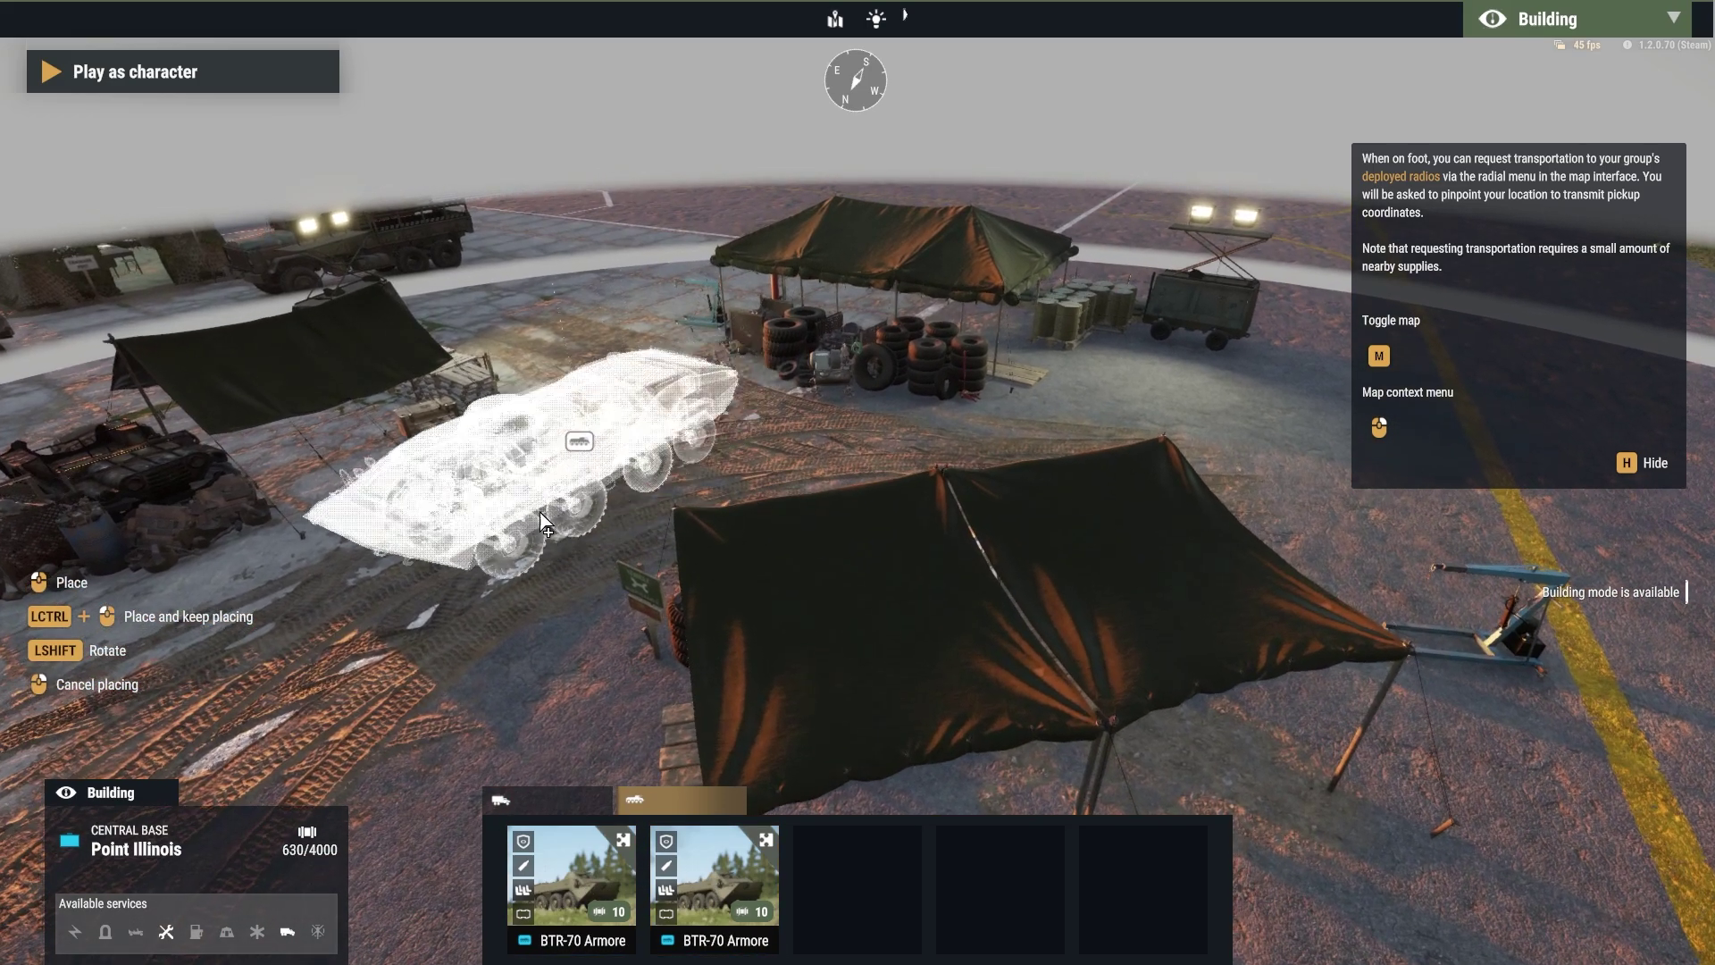
pyautogui.click(393, 500)
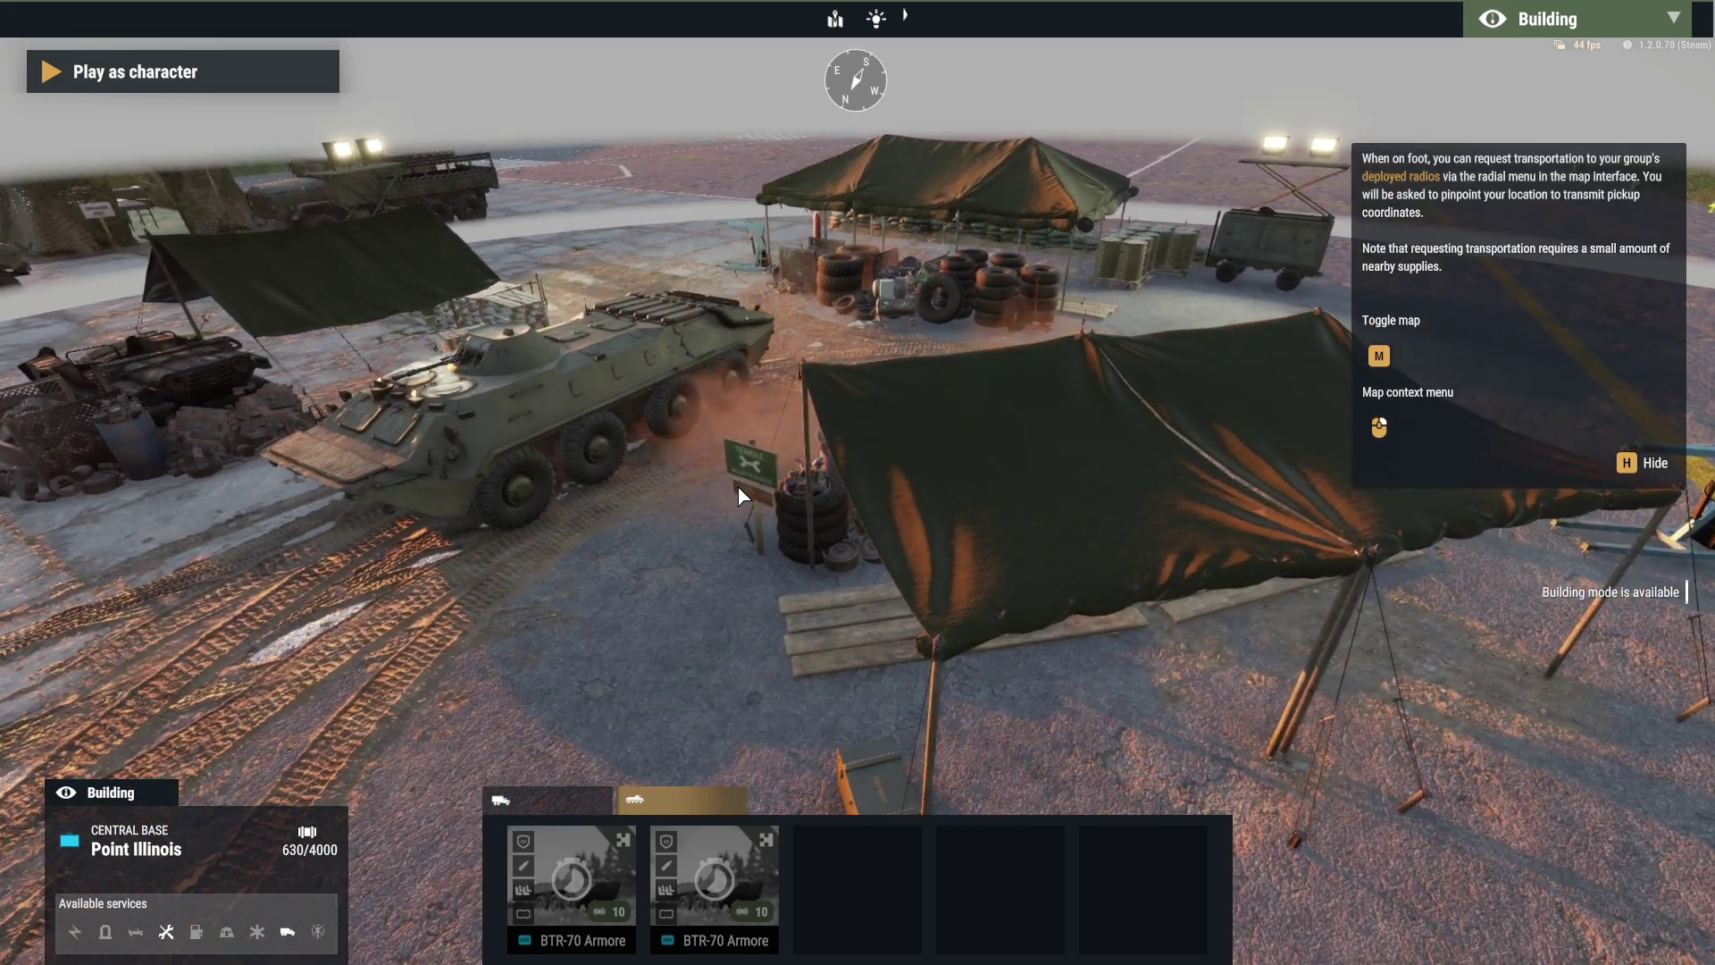
# Step: Leave building mode and inspect the spawned BTR-70 on foot
pyautogui.press('y')
pyautogui.hotkey('shift', 'w')
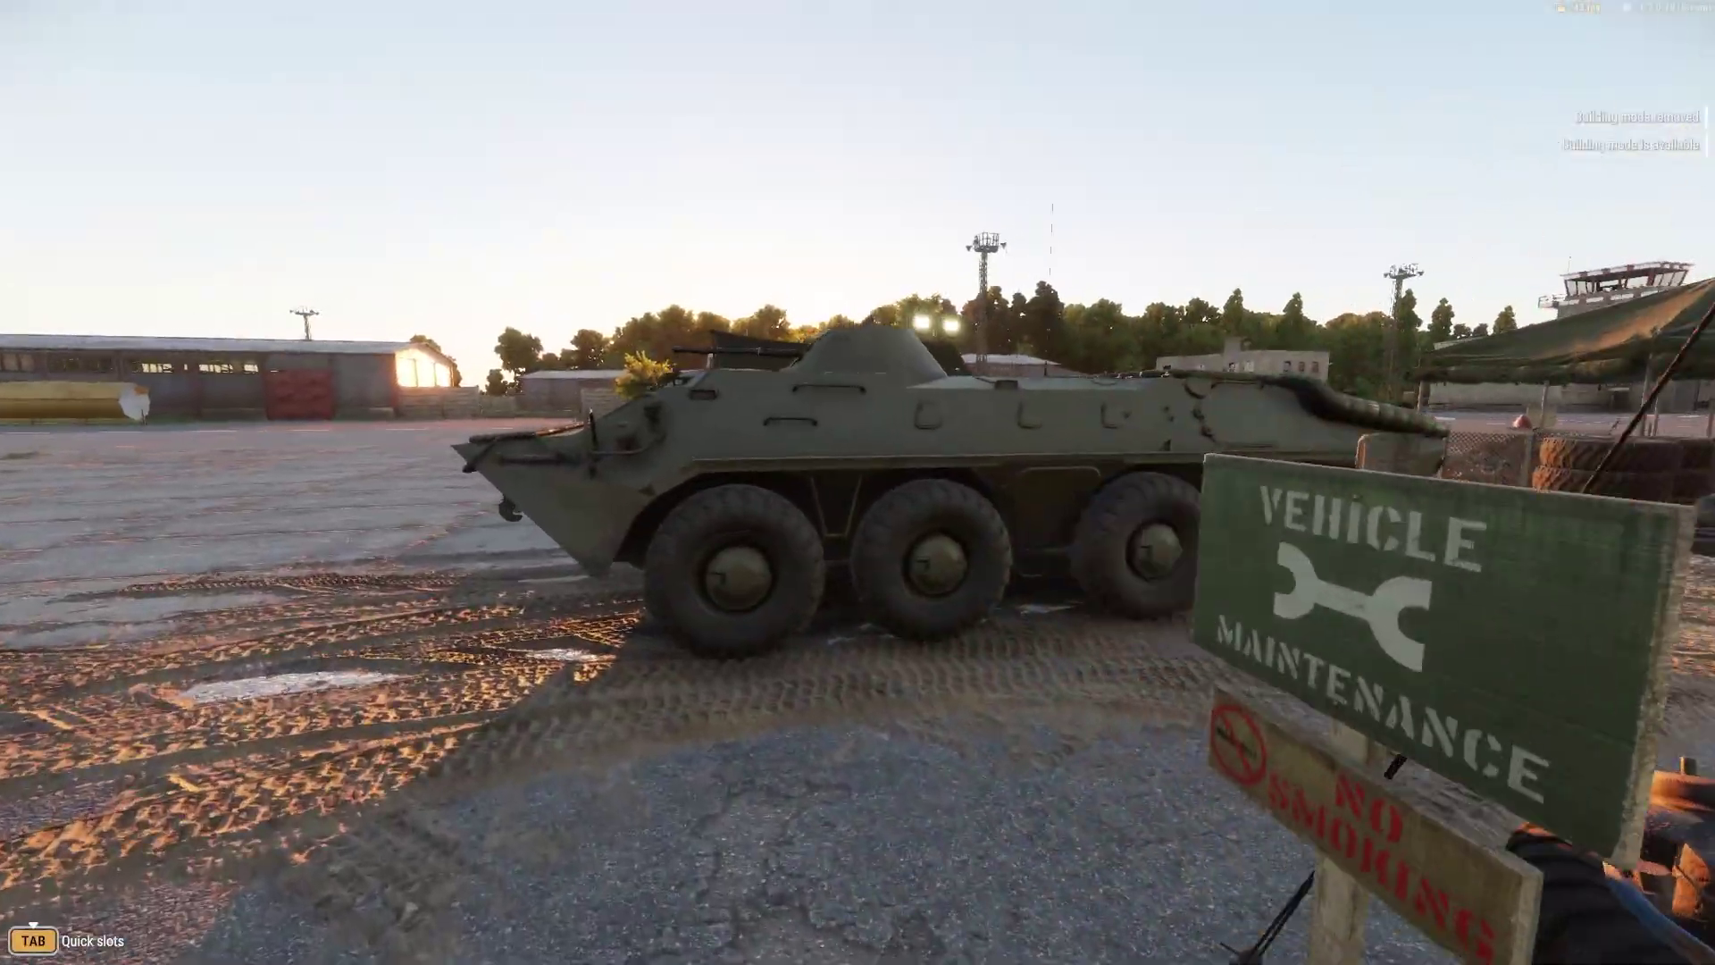
pyautogui.press('a')
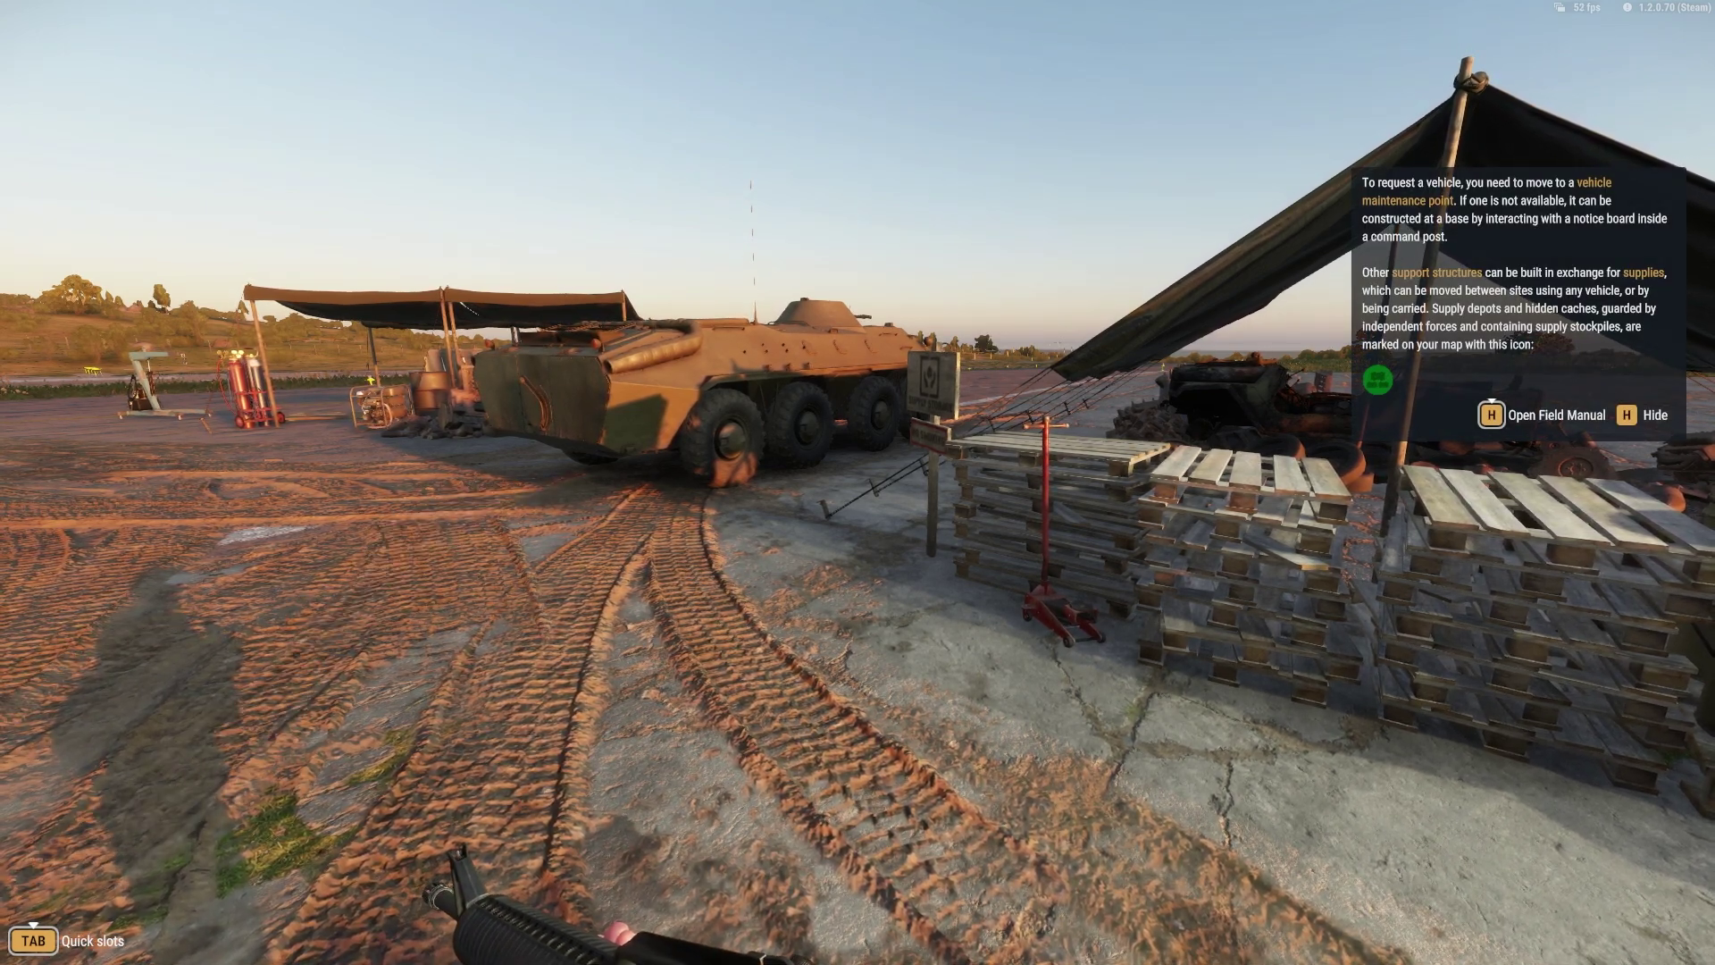
pyautogui.press('s')
pyautogui.press('w')
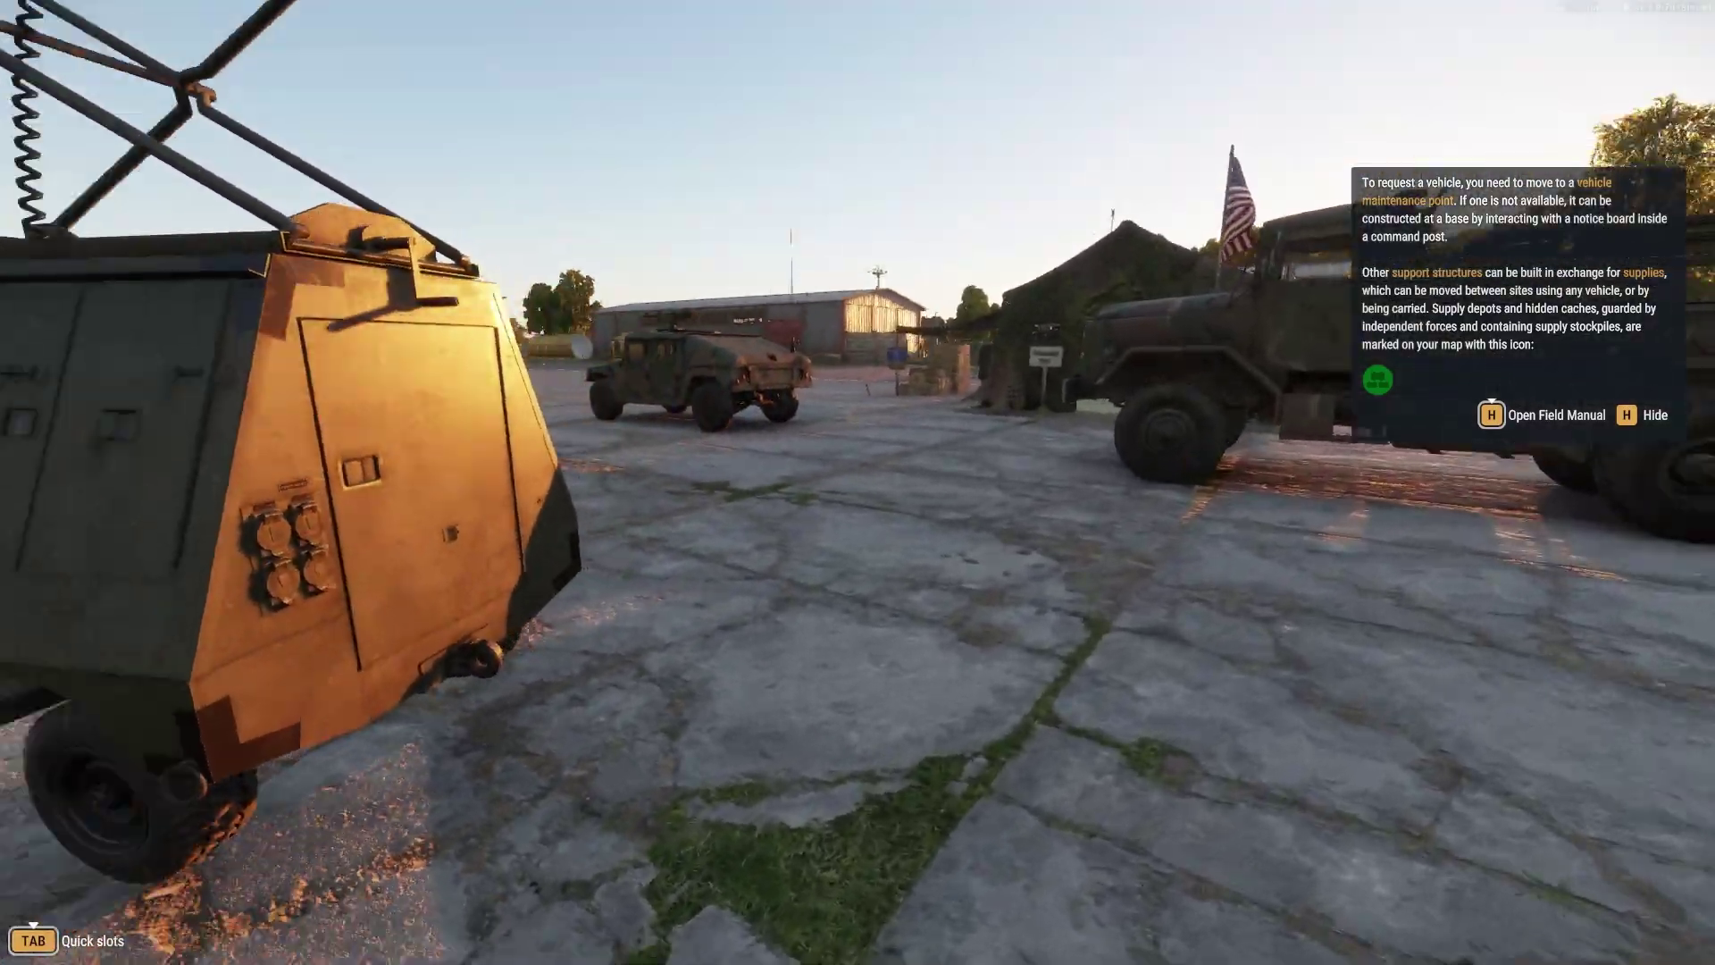
pyautogui.press('s')
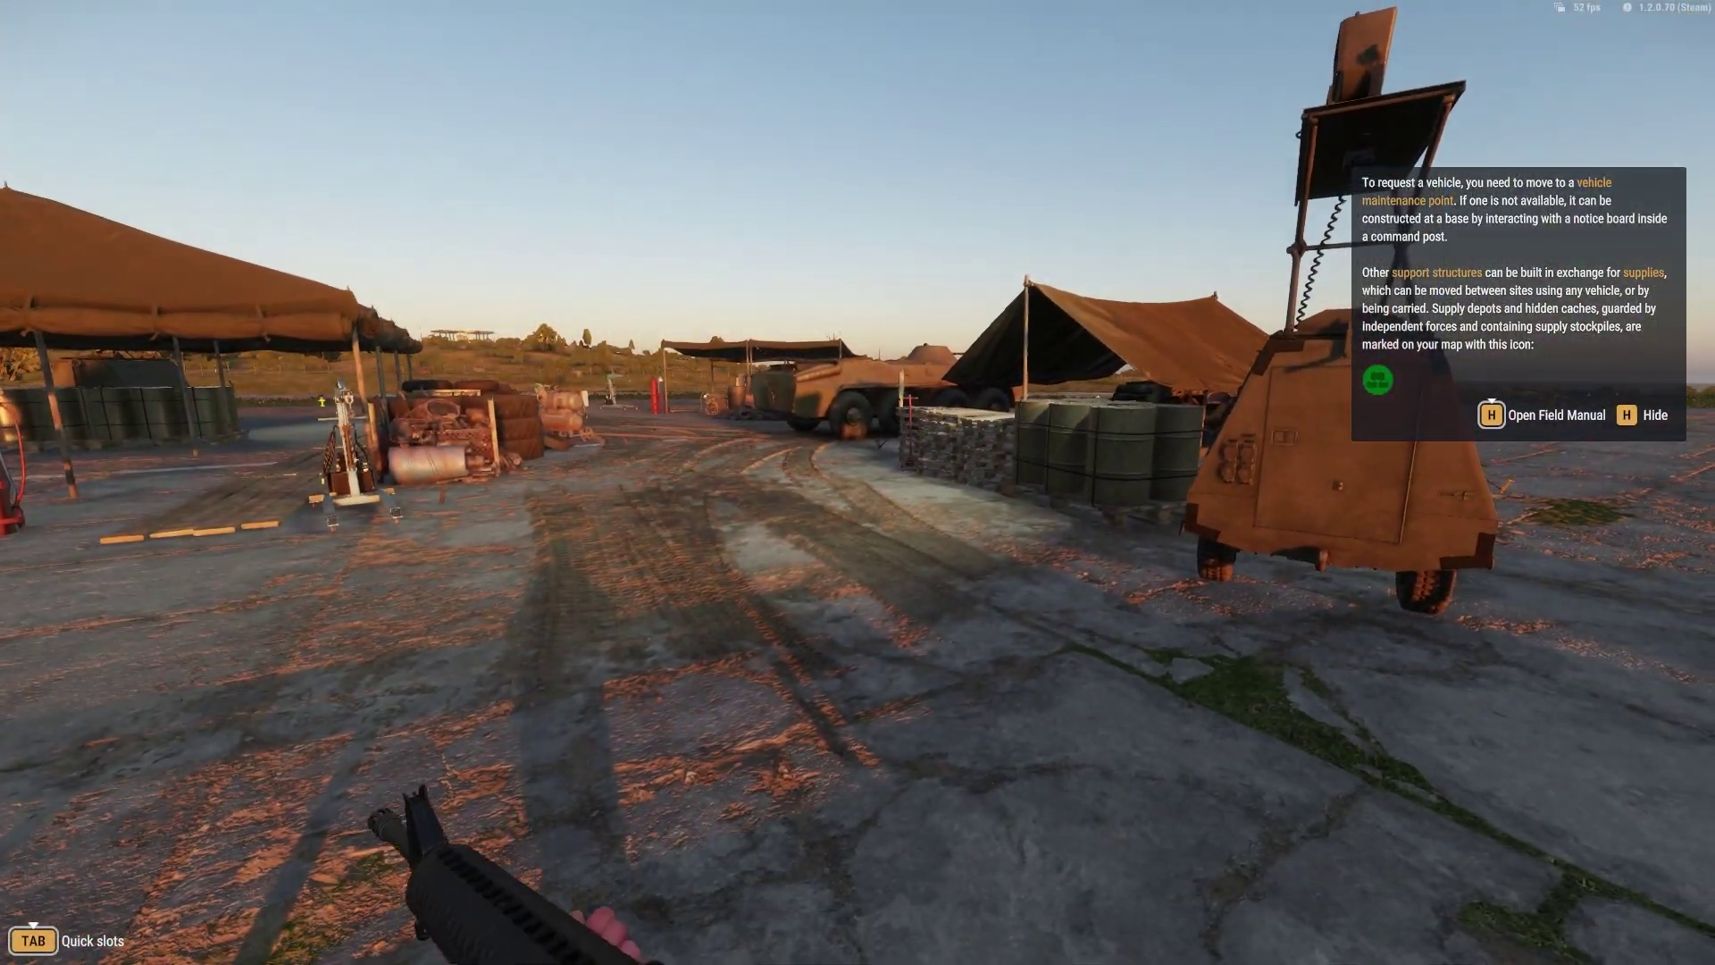
pyautogui.press('w')
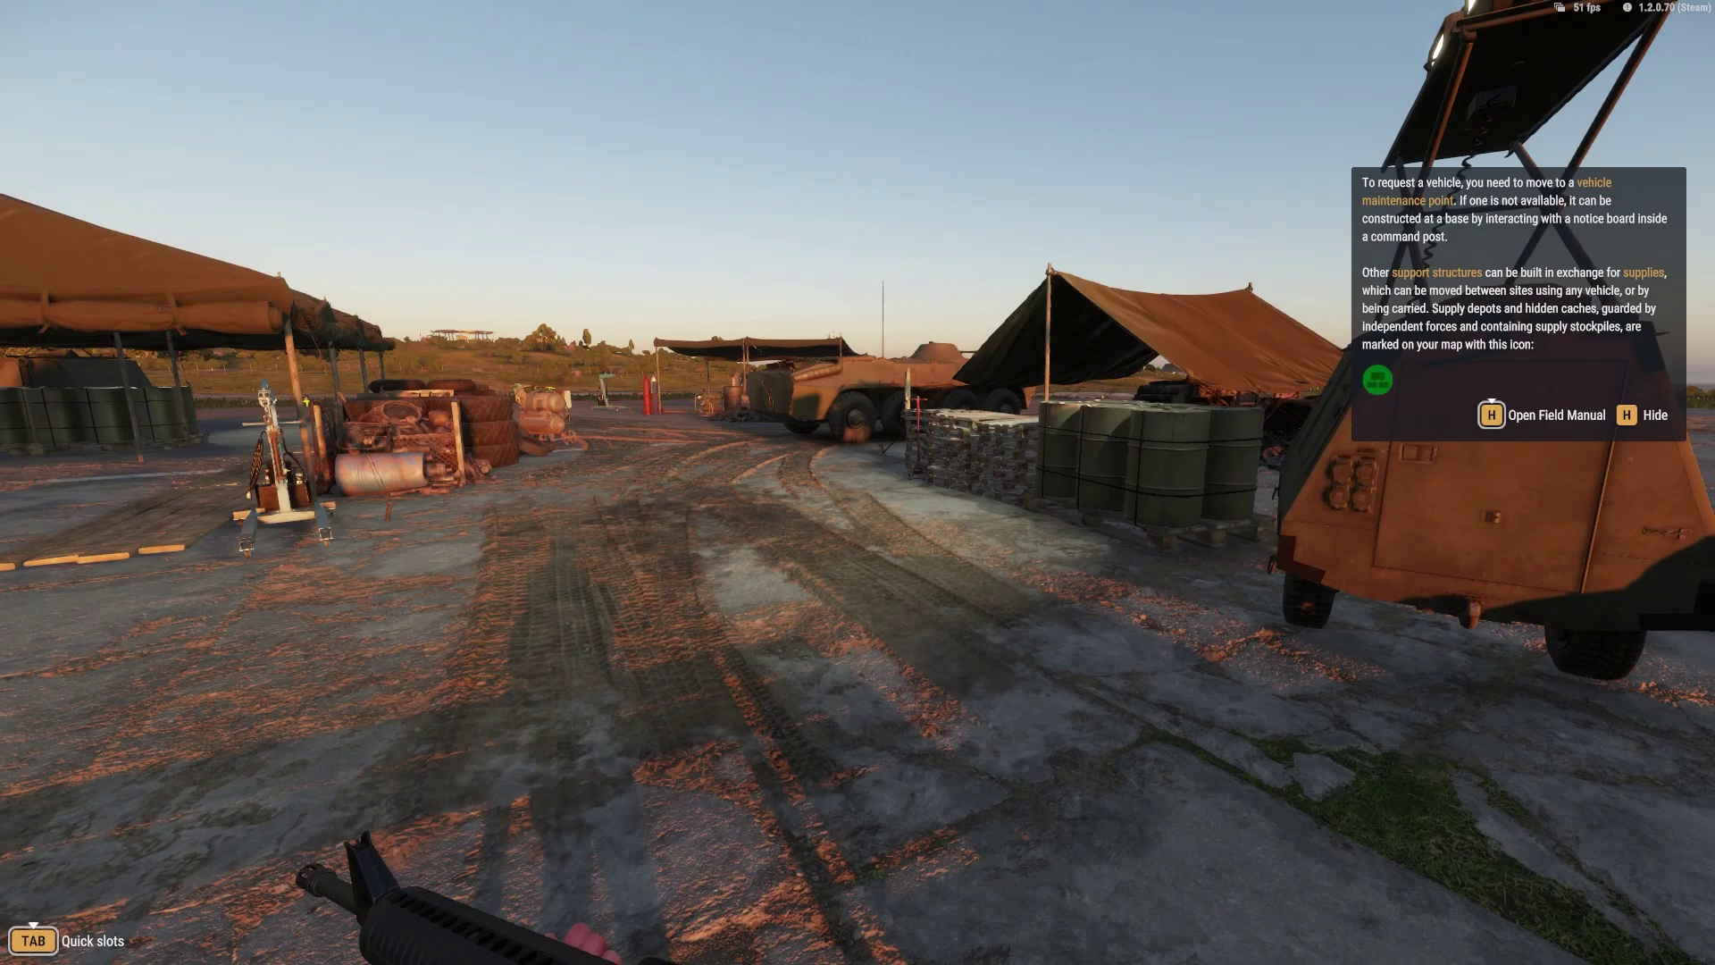
pyautogui.press('s')
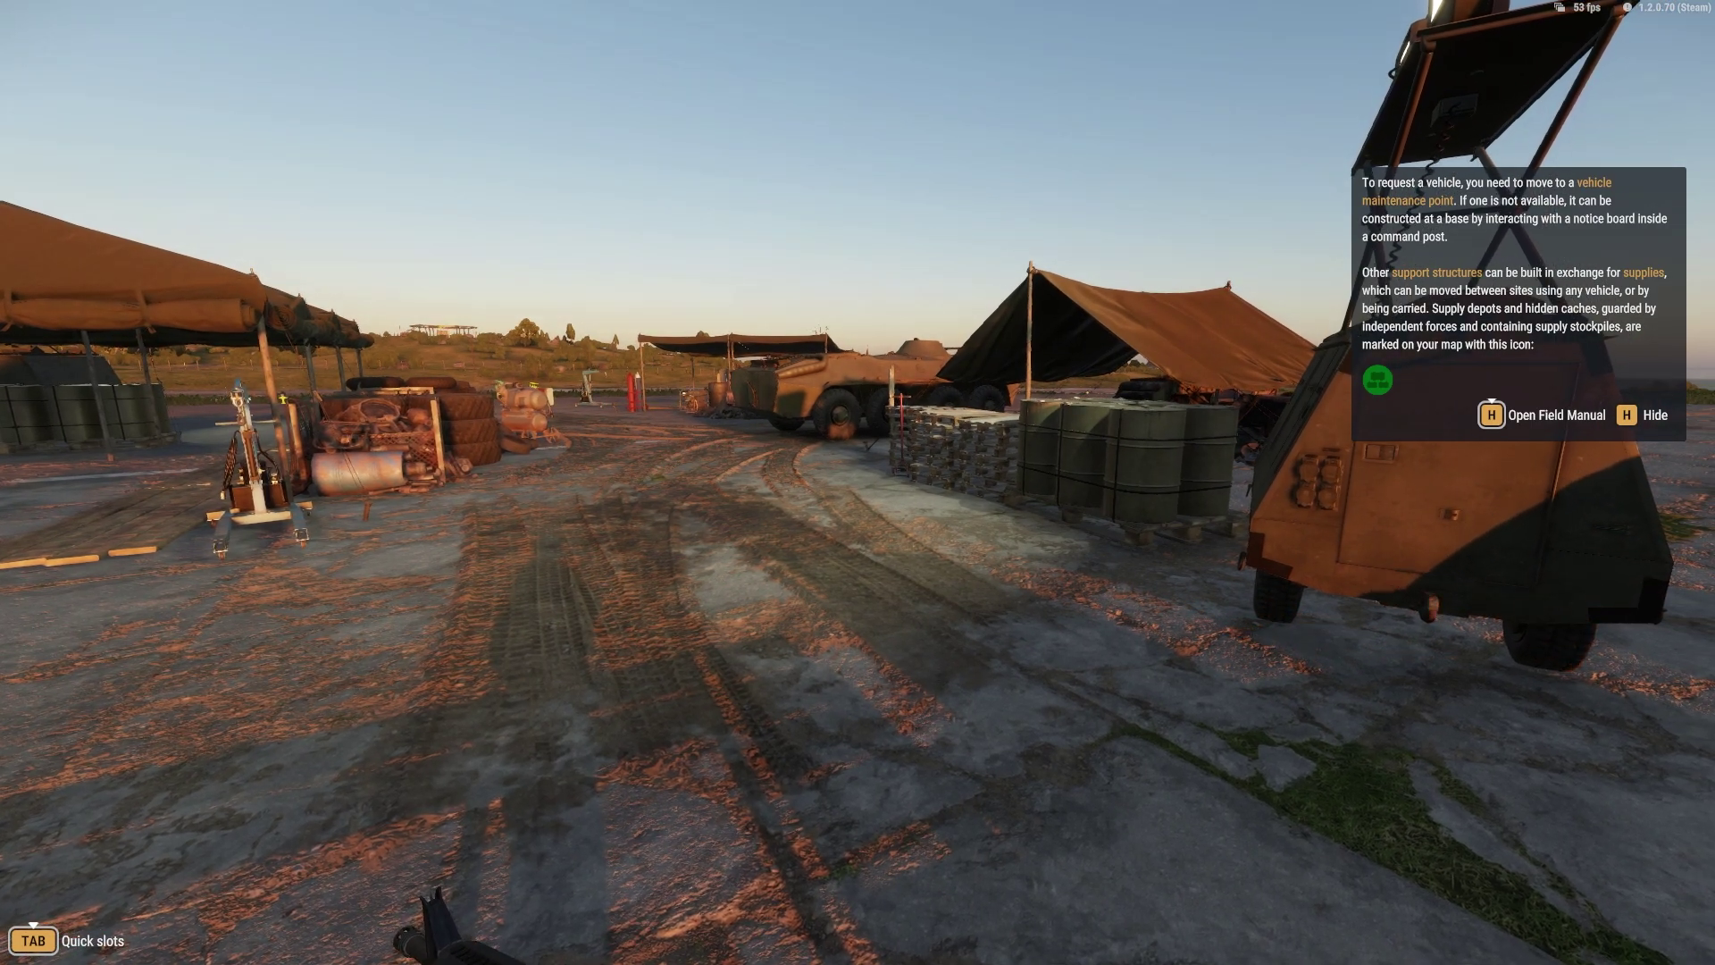
pyautogui.press('s')
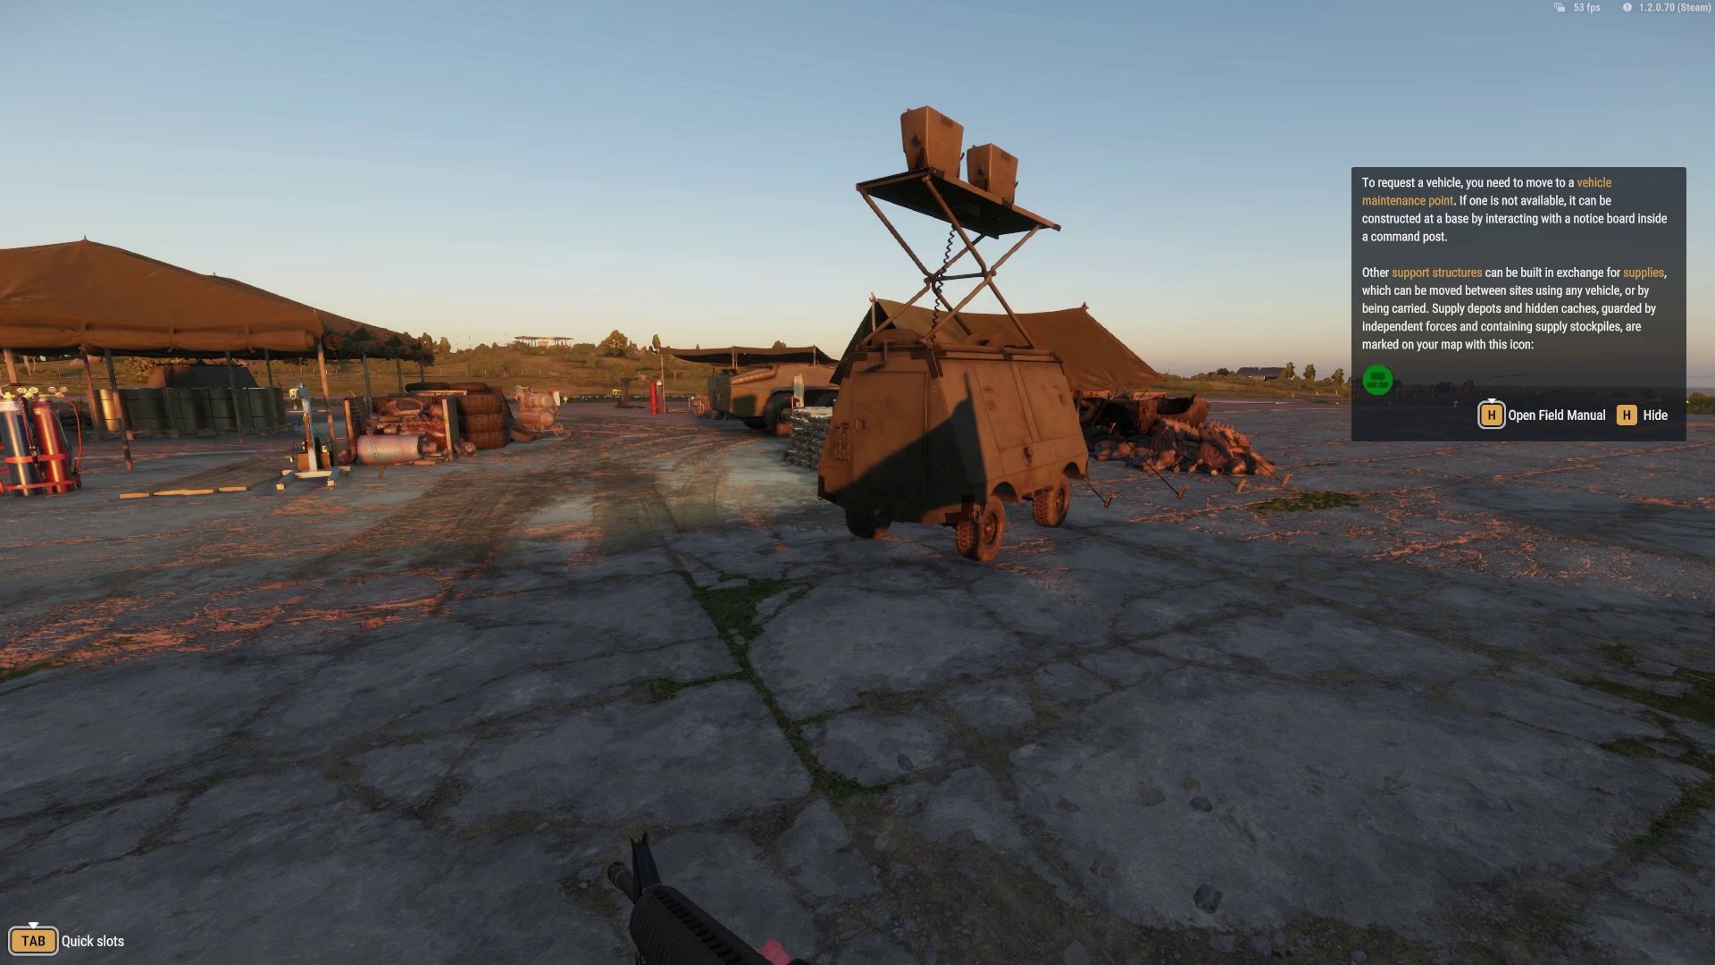
pyautogui.press('s')
pyautogui.press('a')
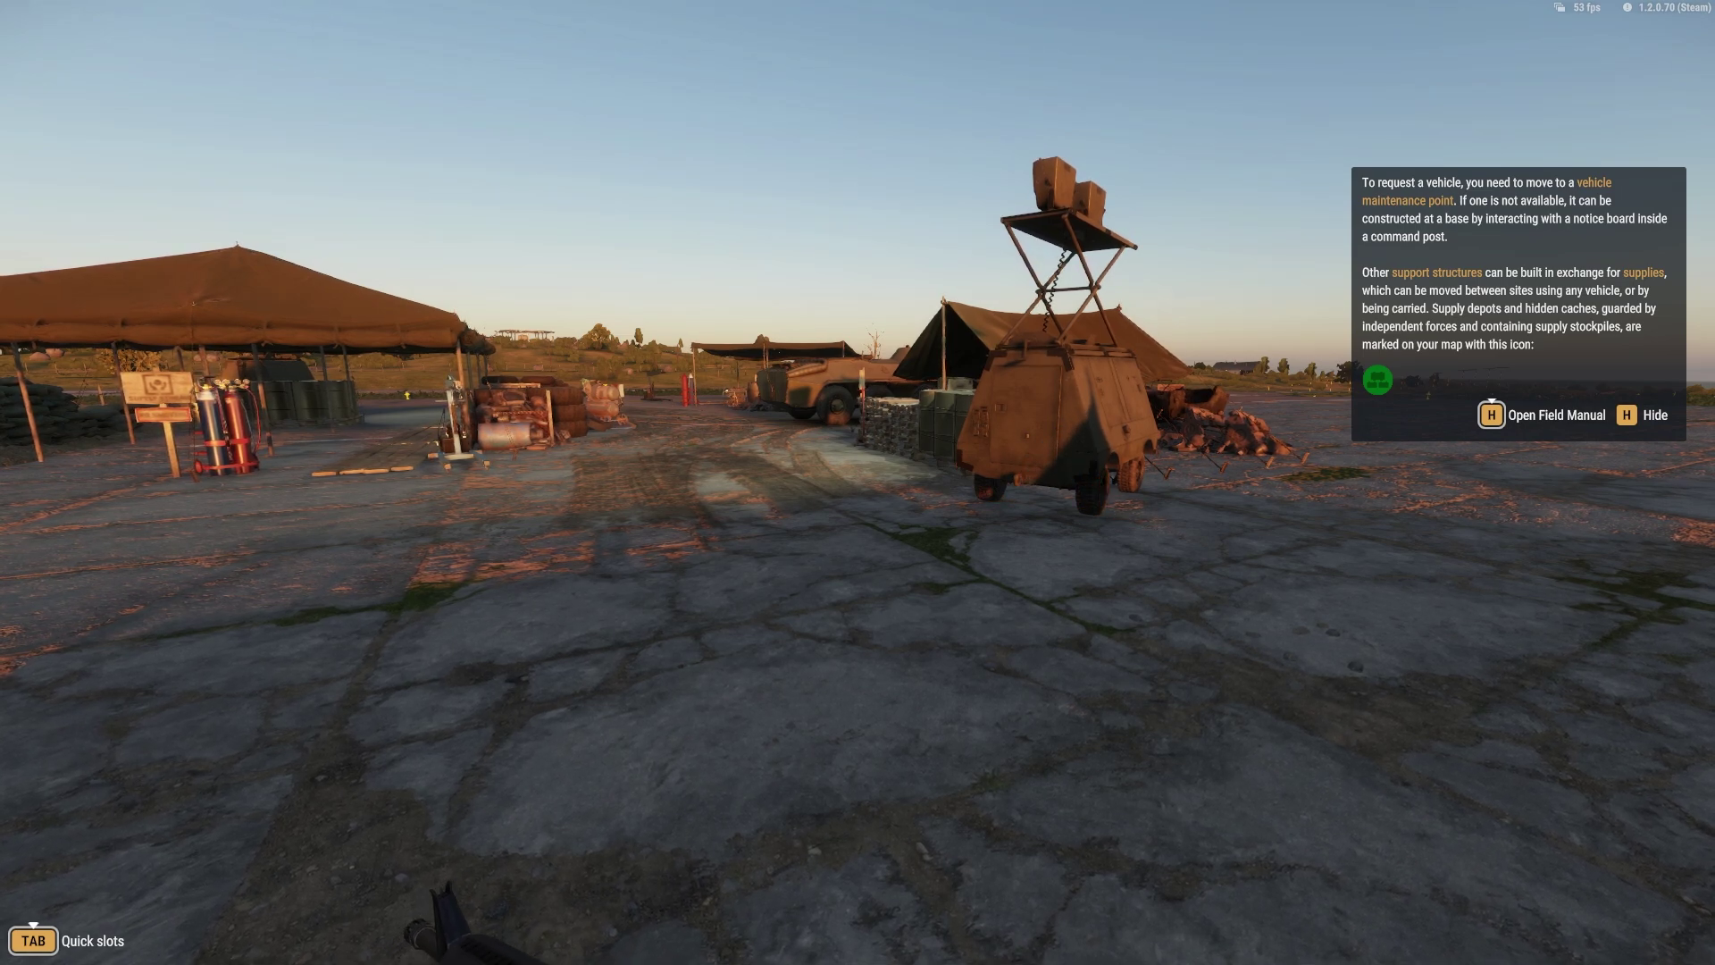
# Step: Hide the vehicle request hint and end the play test to return to edit mode
pyautogui.press('h')
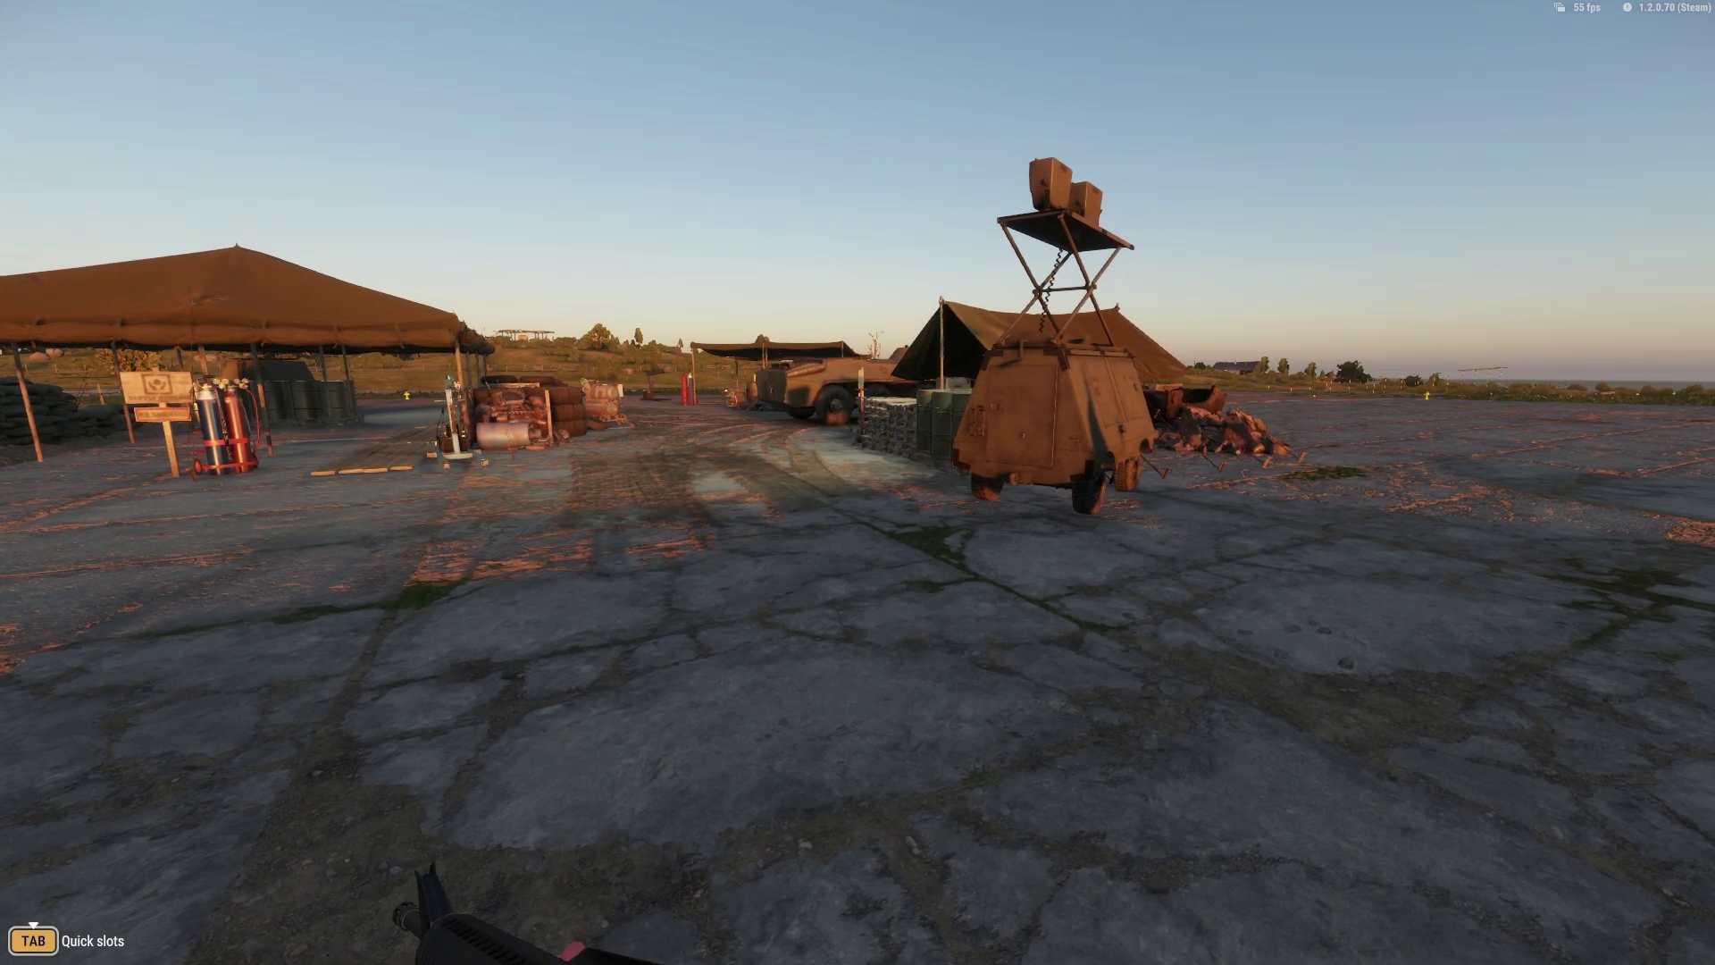
pyautogui.press('y')
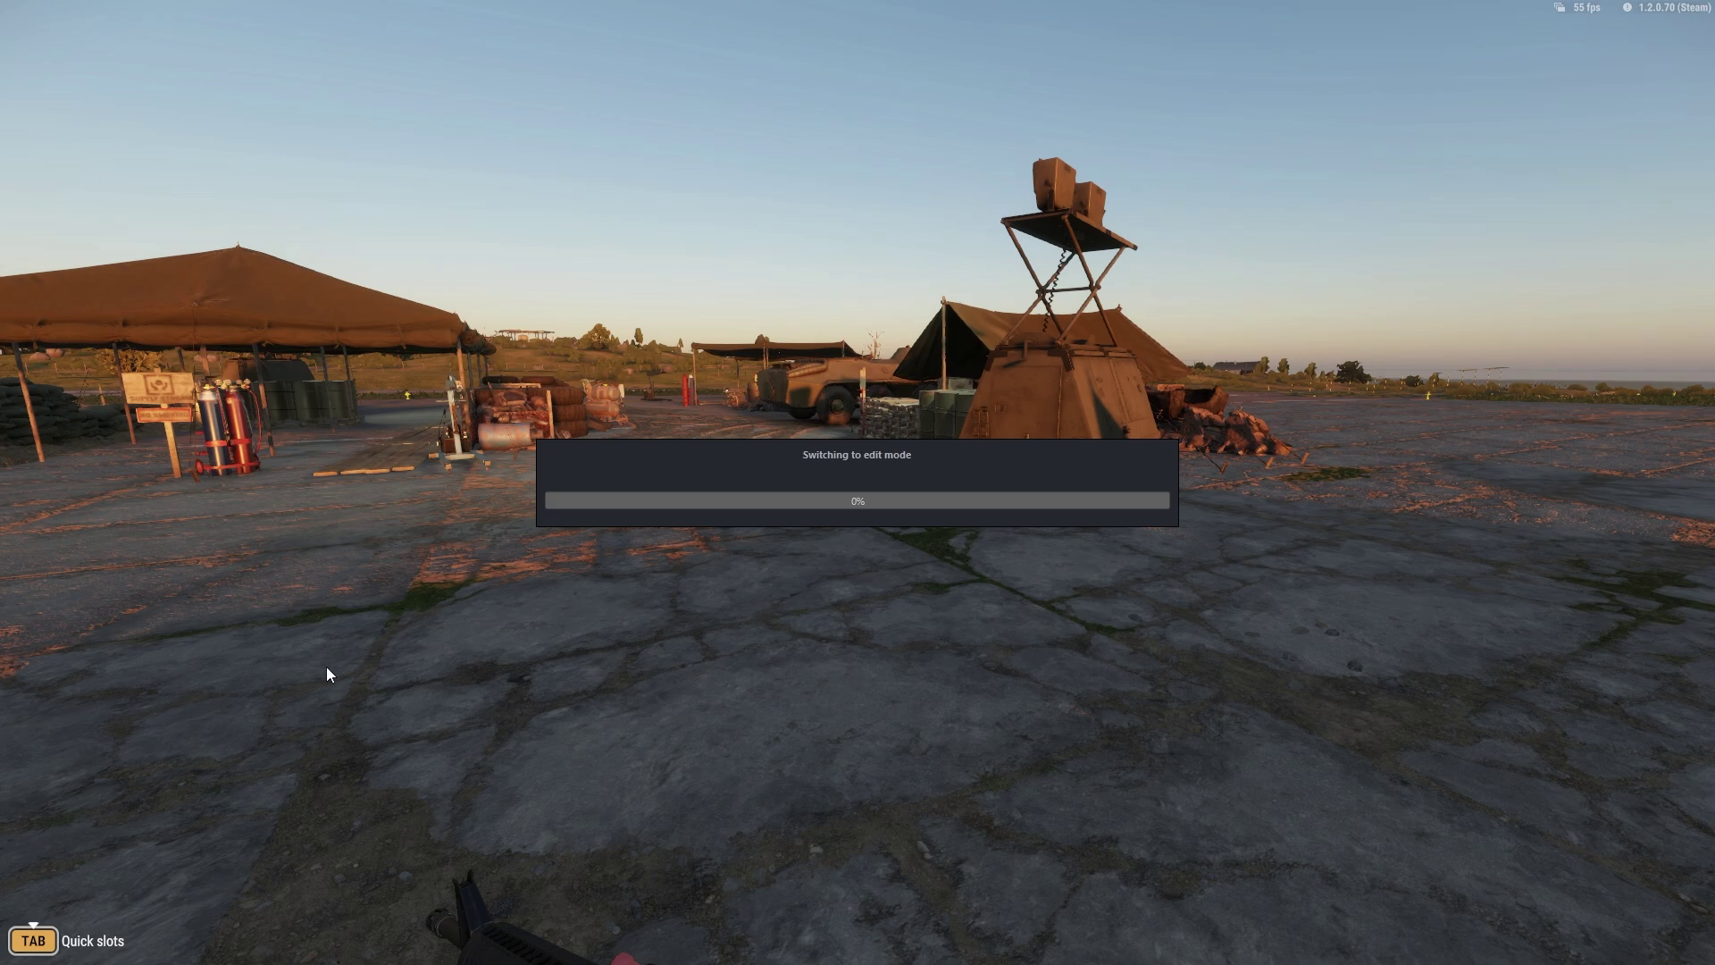